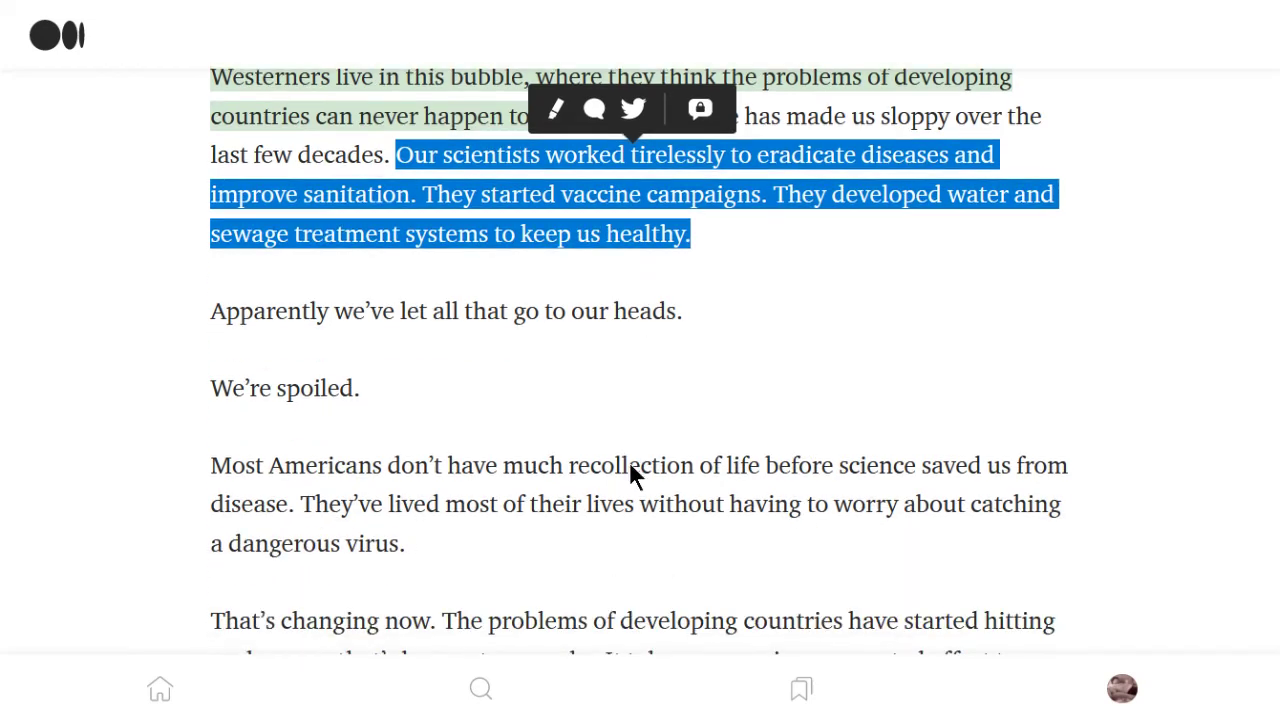
Read on through the article, marking the line "We're spoiled." while reading it
drag(378, 392, 209, 395)
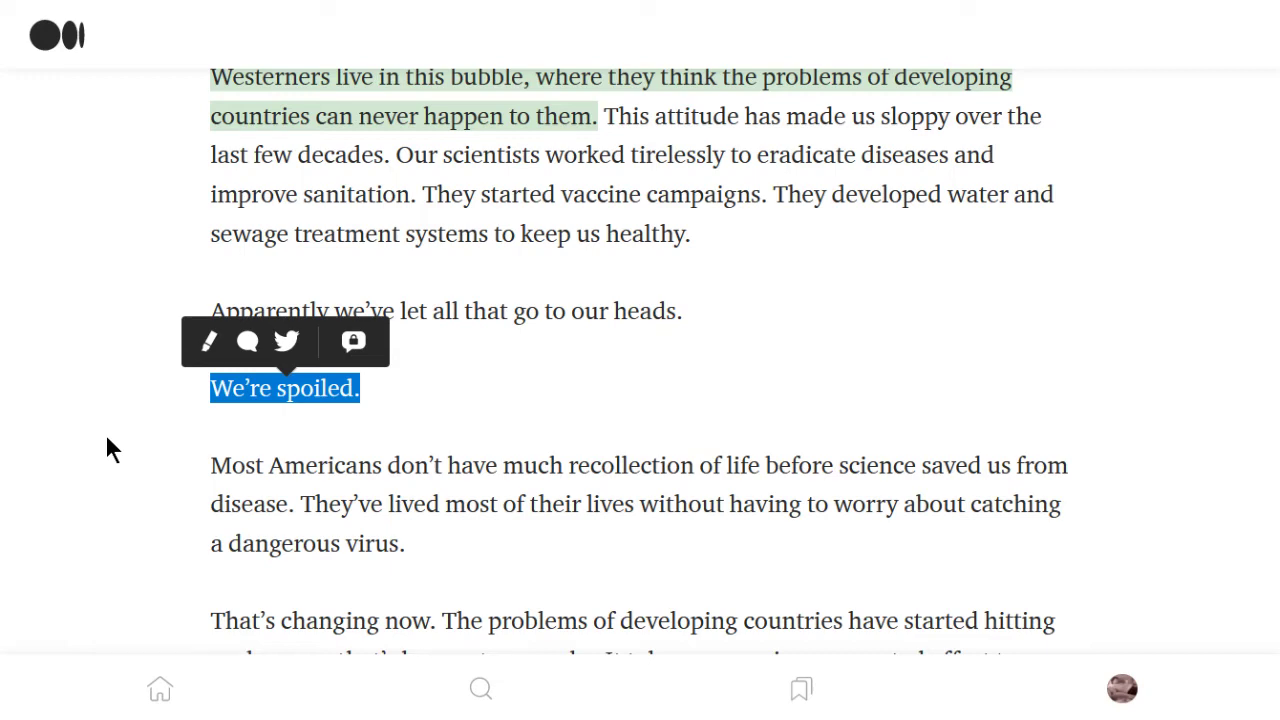
click(142, 431)
scroll(142, 431, down, 3)
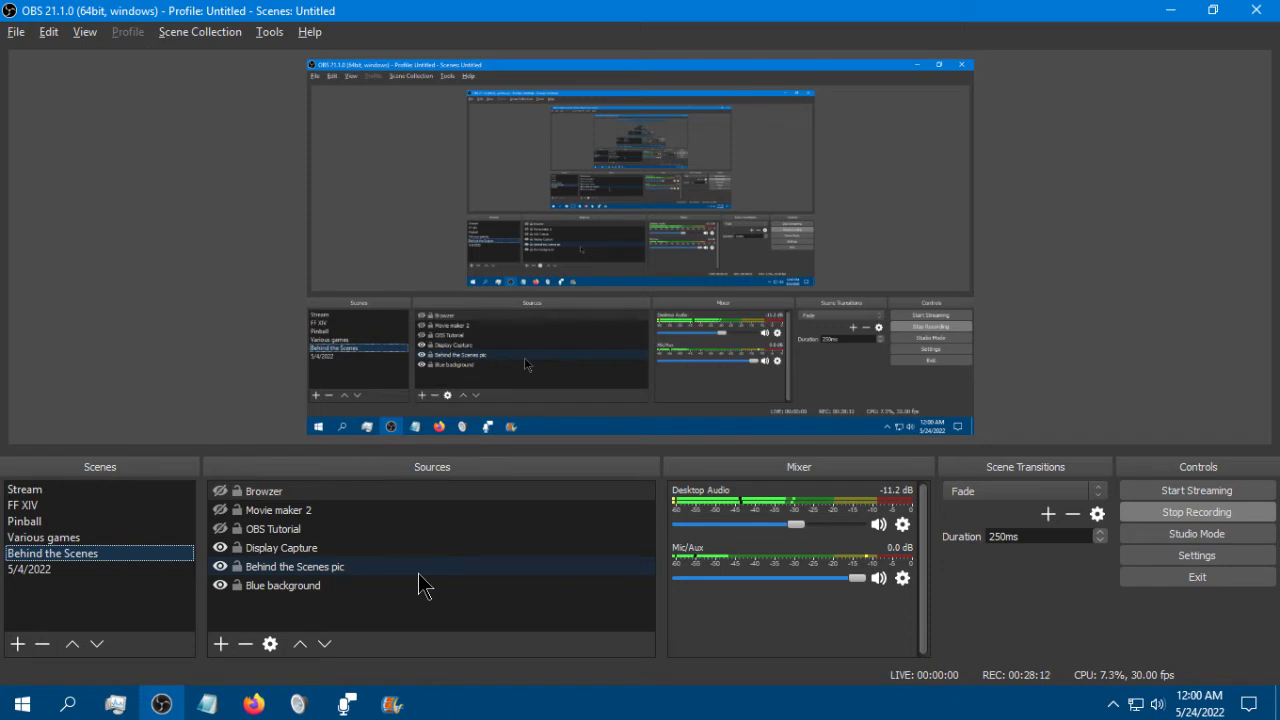
Add a new Media Source named "Some audio/video thingy" to the Behind the Scenes scene
click(221, 645)
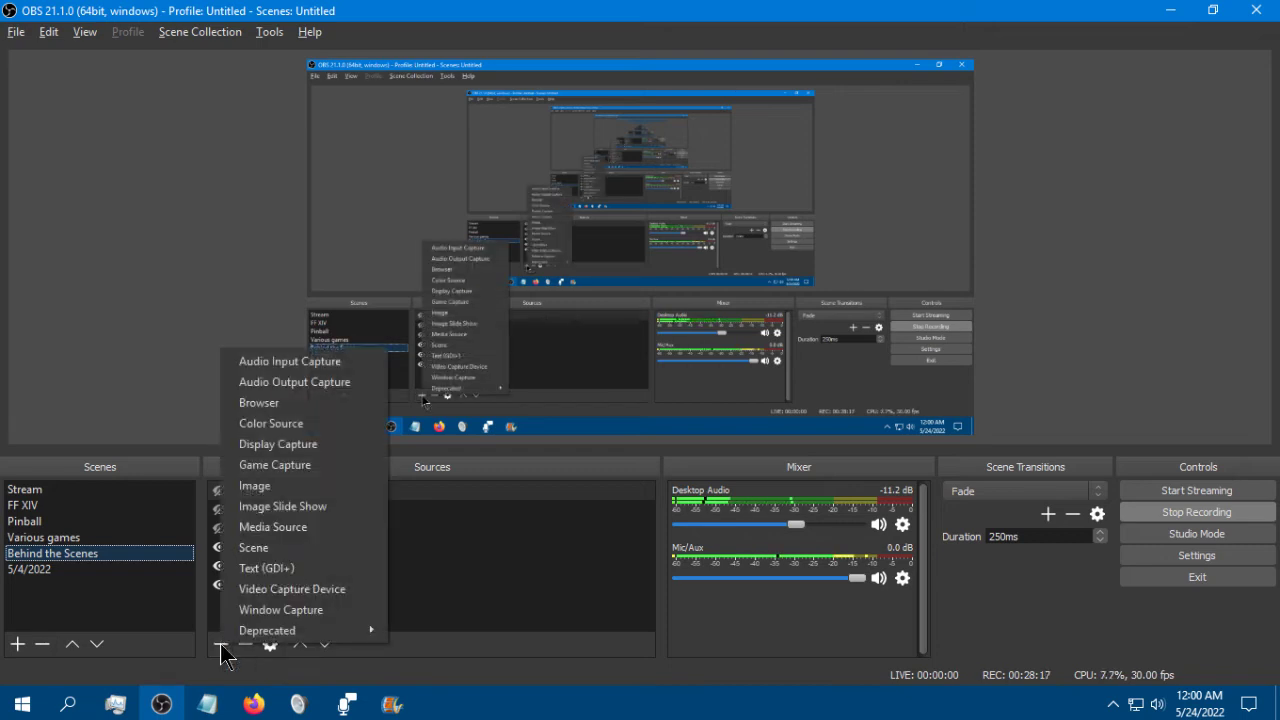
click(285, 528)
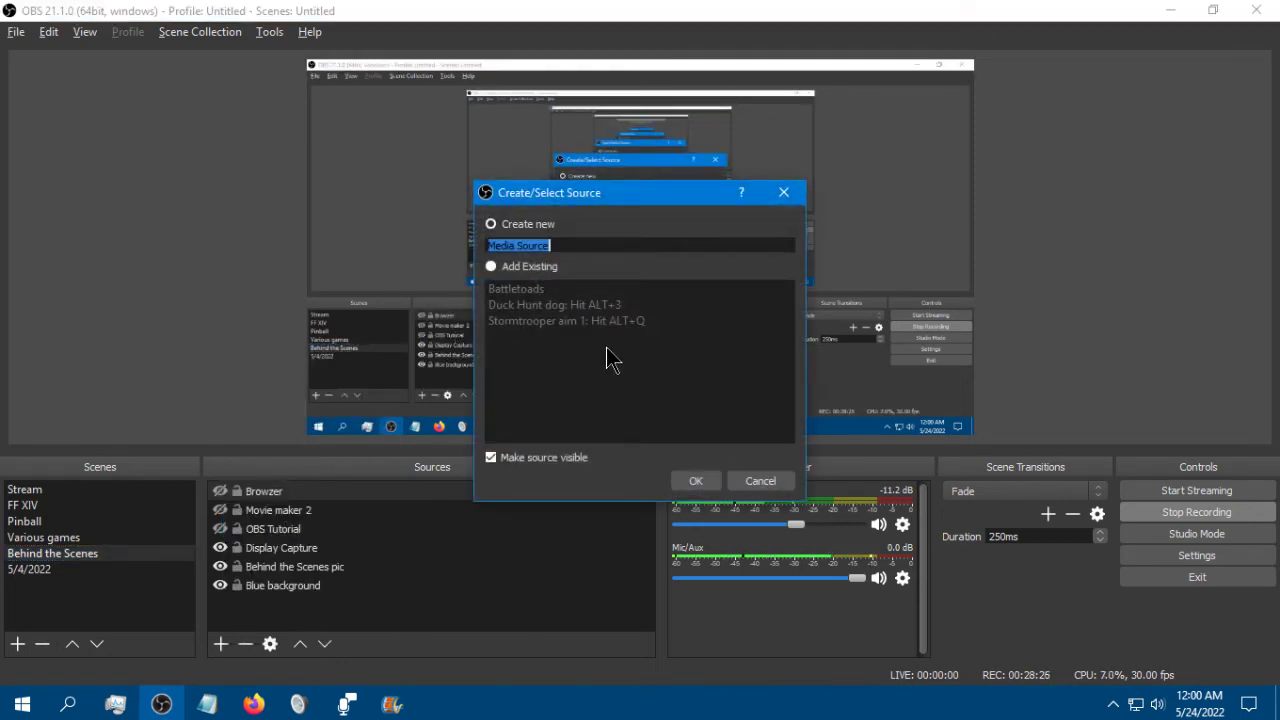
key(BackSpace)
text(Some )
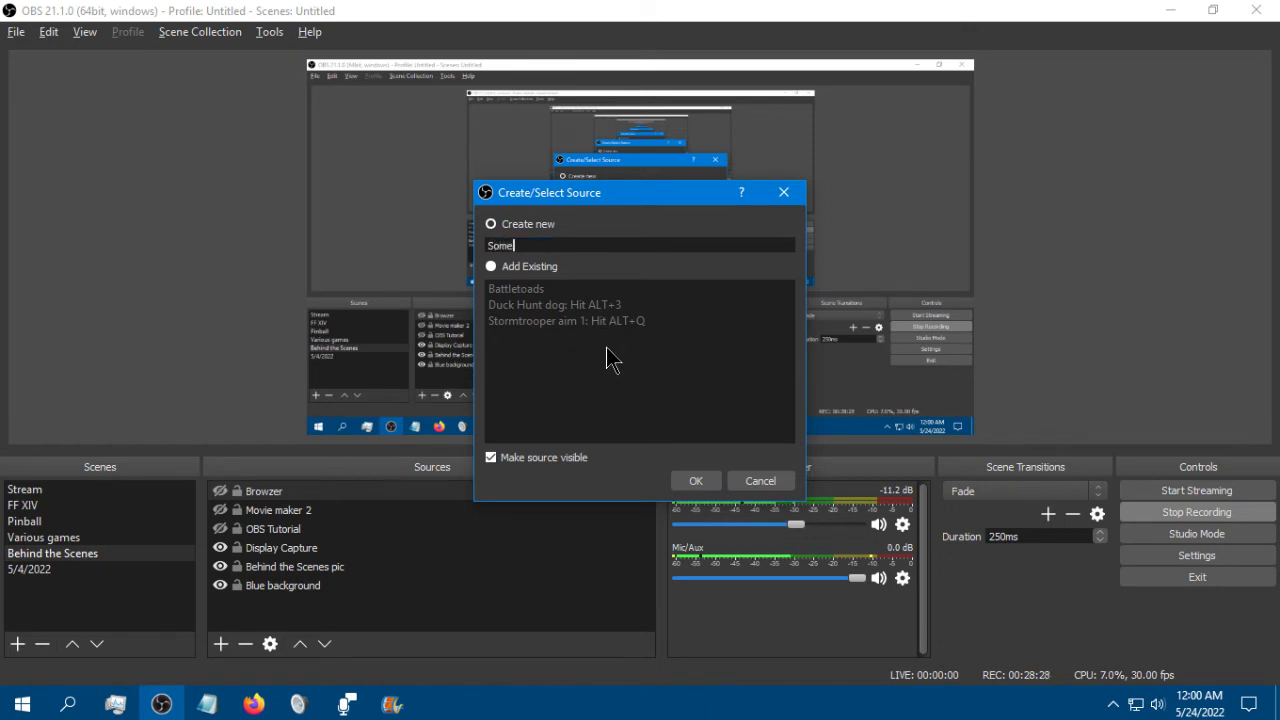
text(audio/video t)
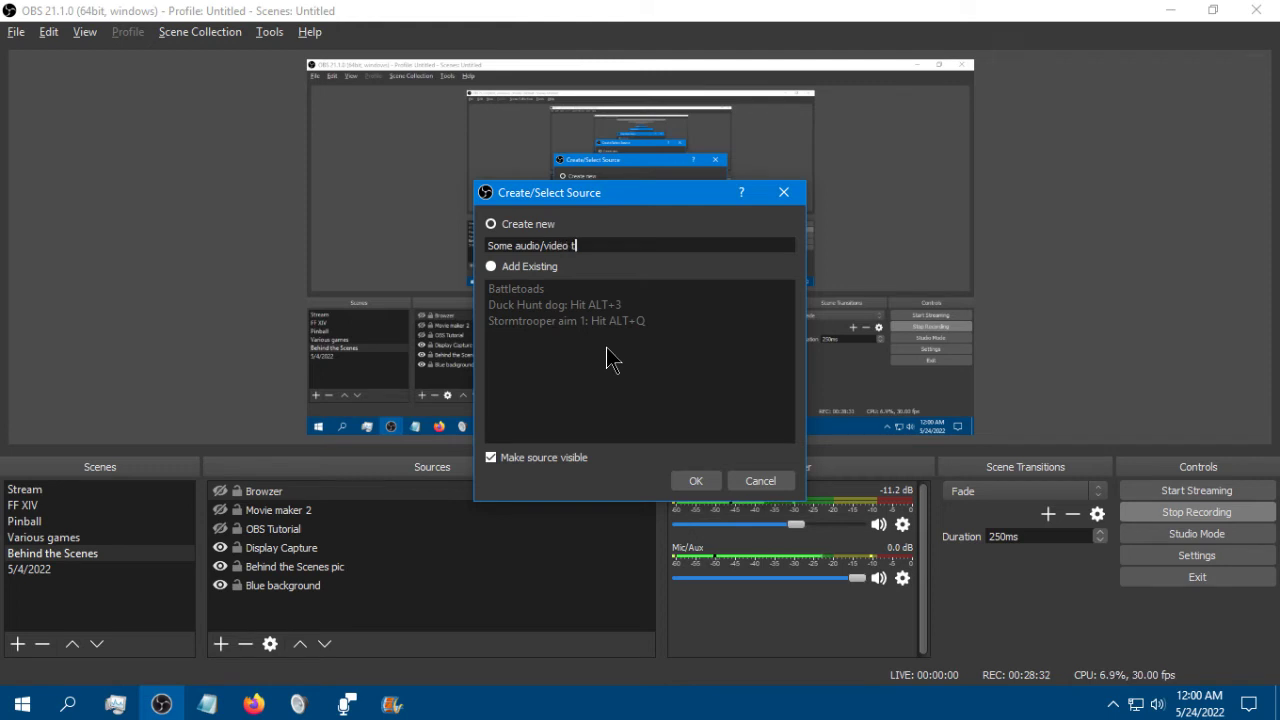
text(hingy)
key(Return)
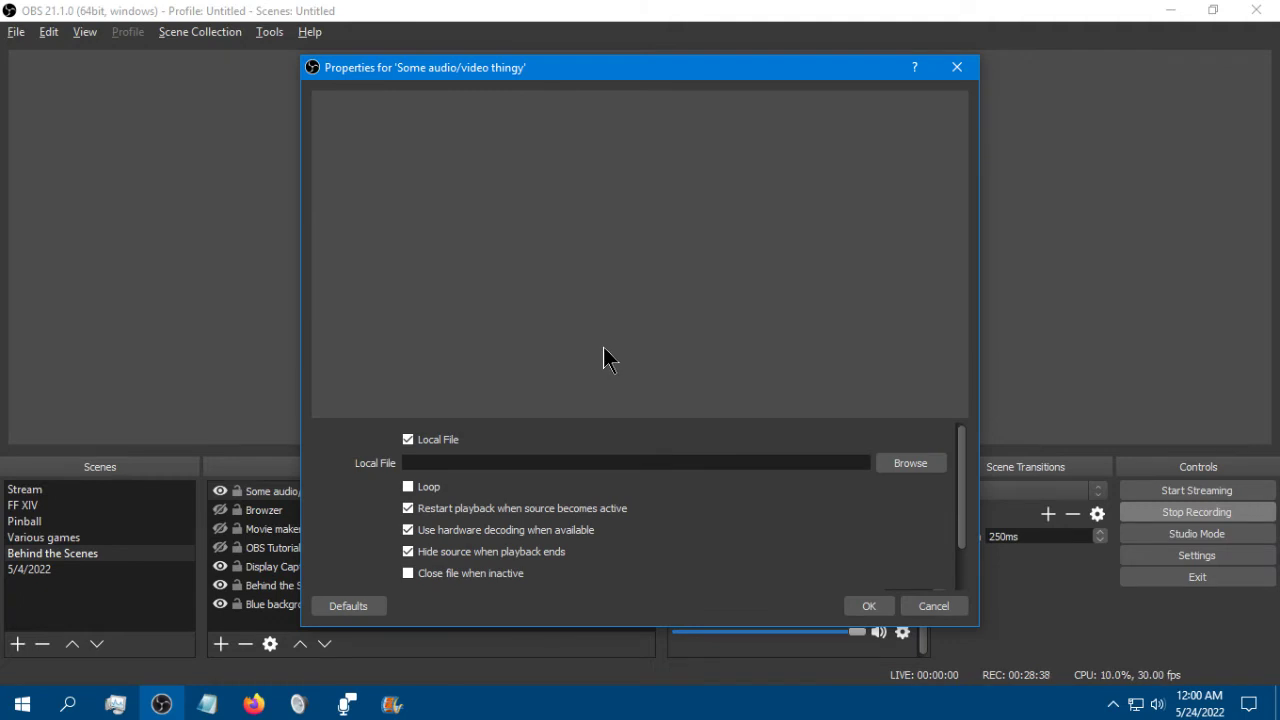
Move the source's properties window aside and start browsing for its local file
drag(674, 74, 645, 78)
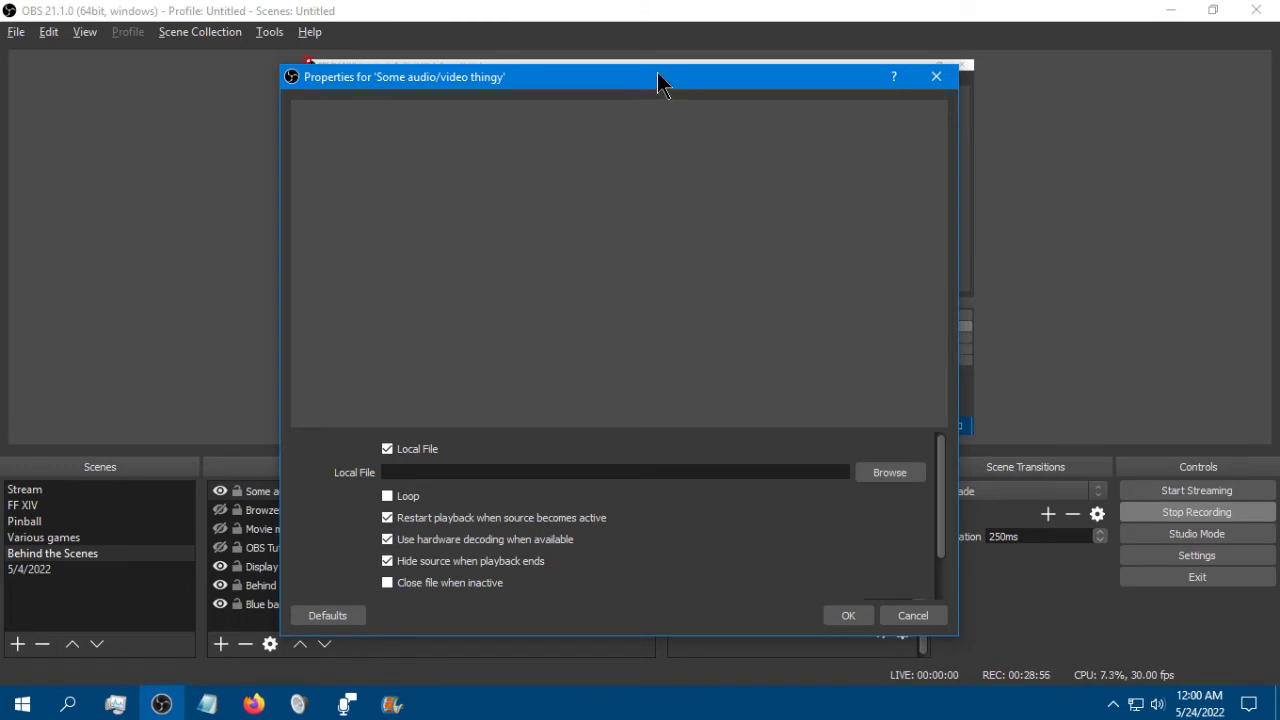
drag(658, 80, 388, 73)
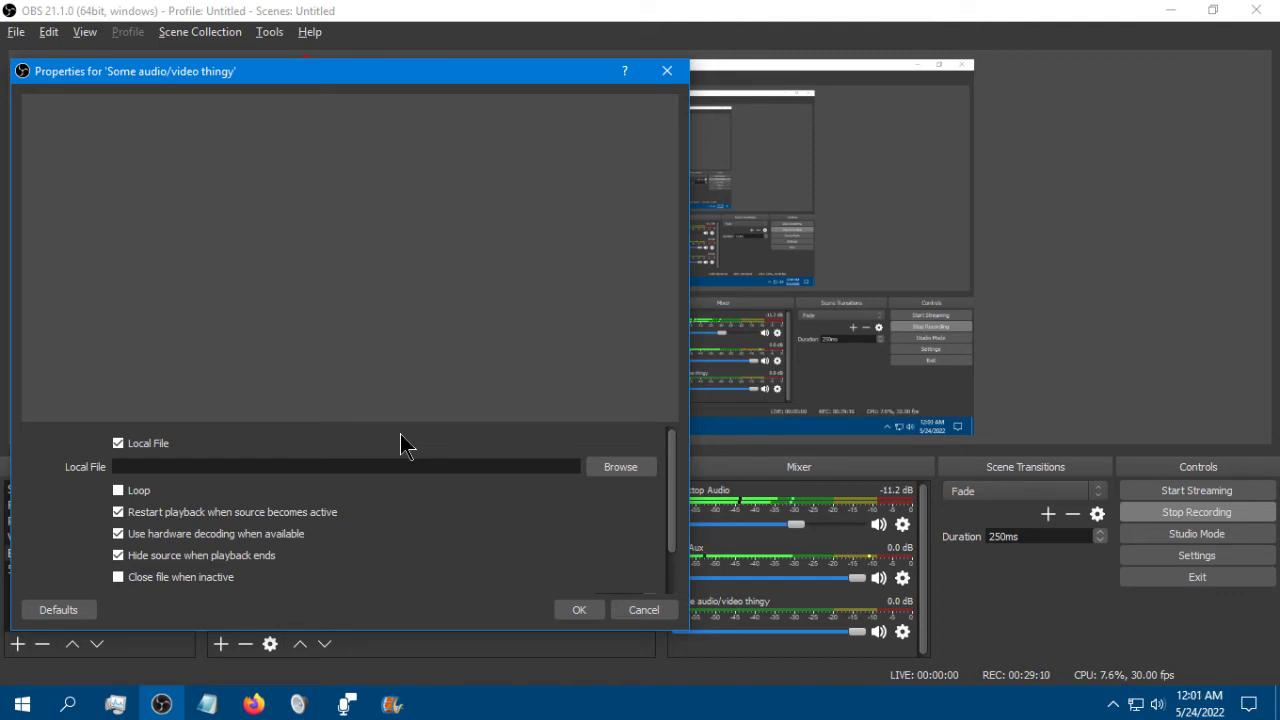
click(621, 467)
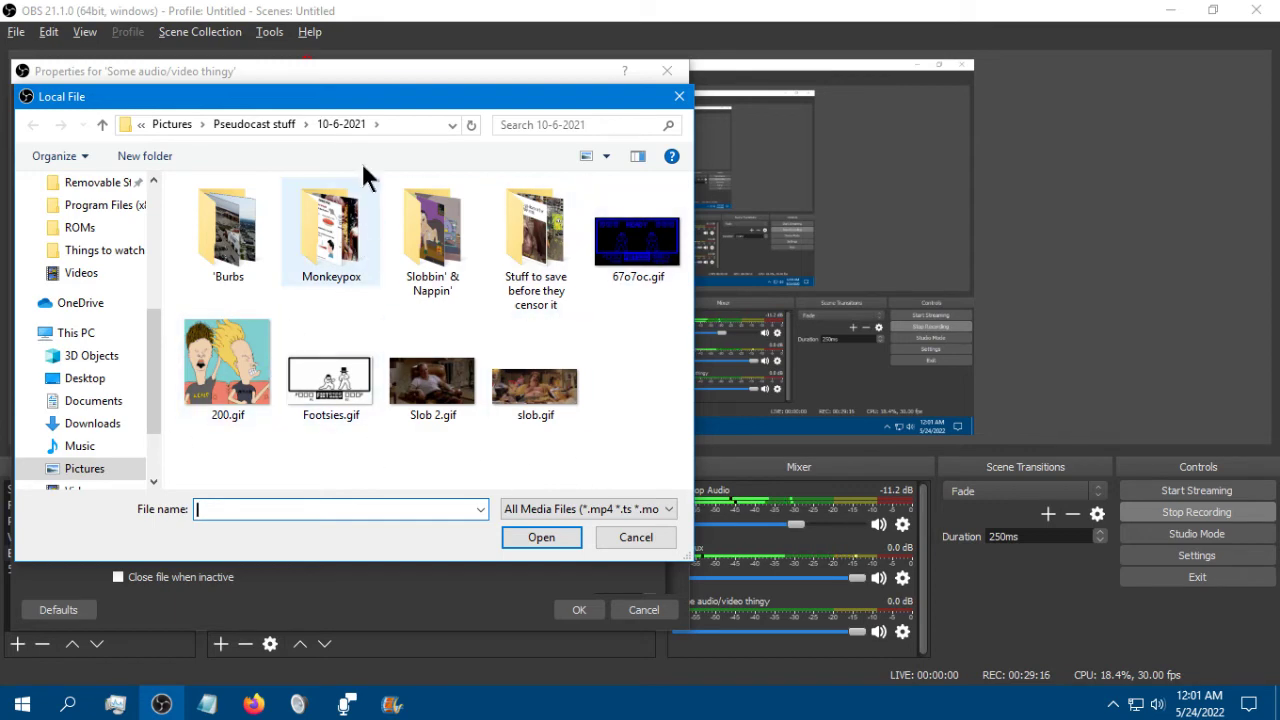
drag(356, 97, 431, 135)
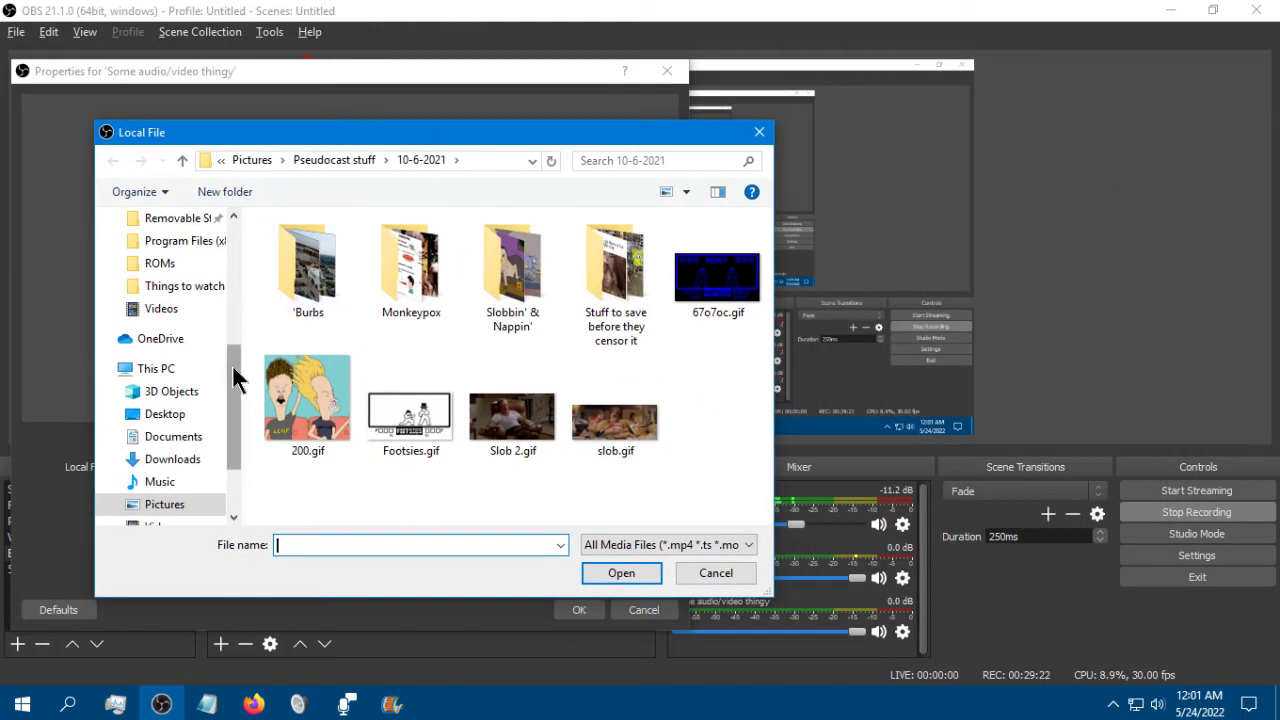
Look through the 10-6-2021 and Videos folders for a media file
scroll(246, 334, up, 3)
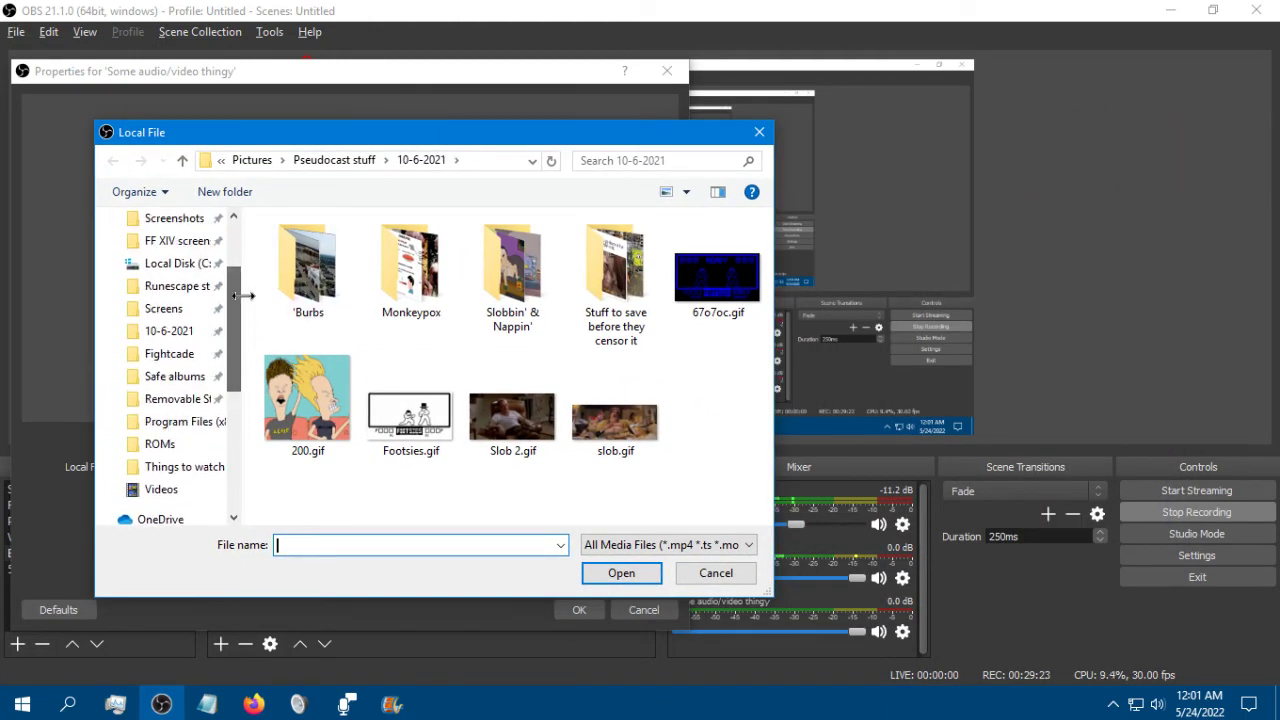
click(176, 334)
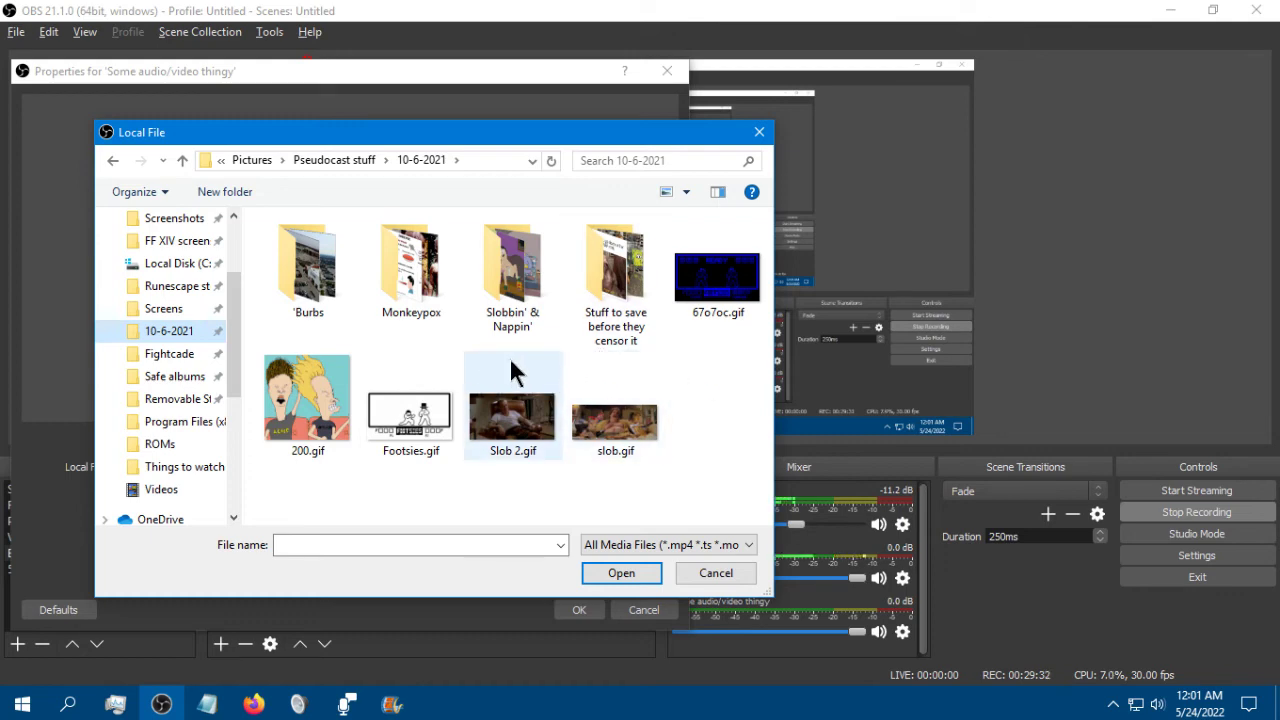
click(160, 491)
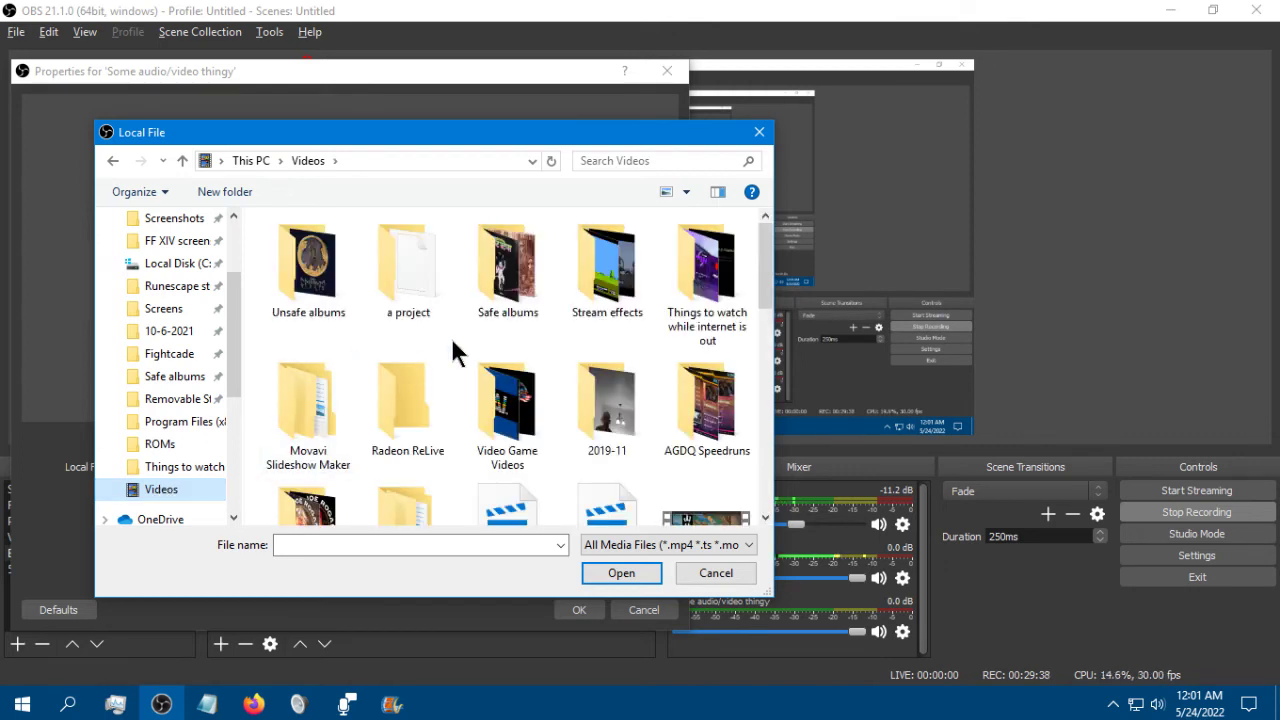
scroll(461, 312, down, 1)
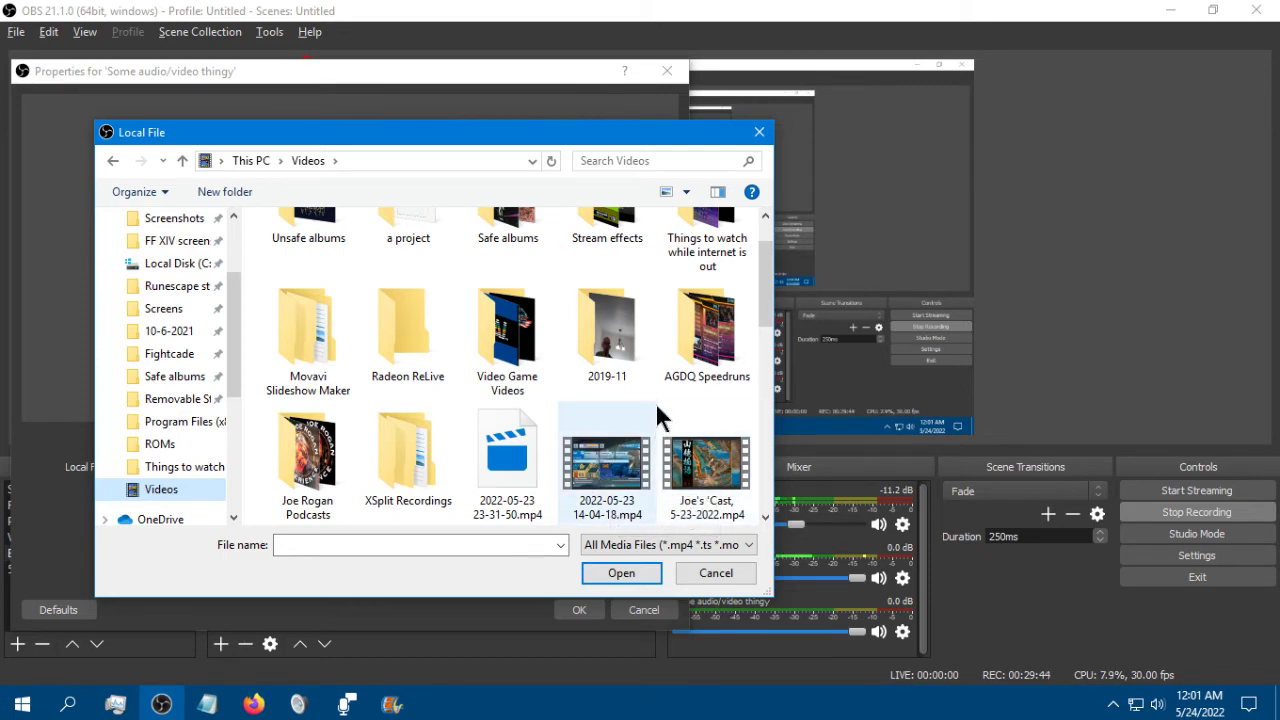
scroll(650, 405, down, 2)
scroll(622, 375, up, 3)
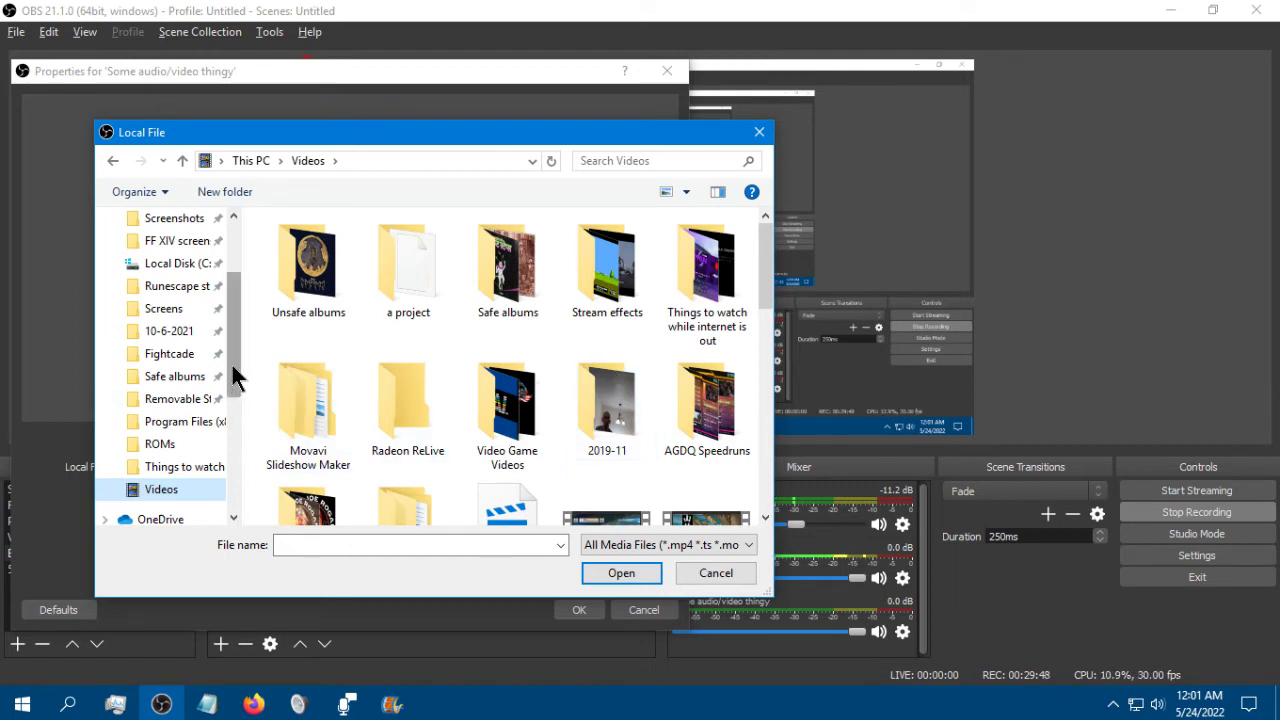
Open the Sound recordings folder inside Documents in the file selection dialog
drag(232, 365, 241, 306)
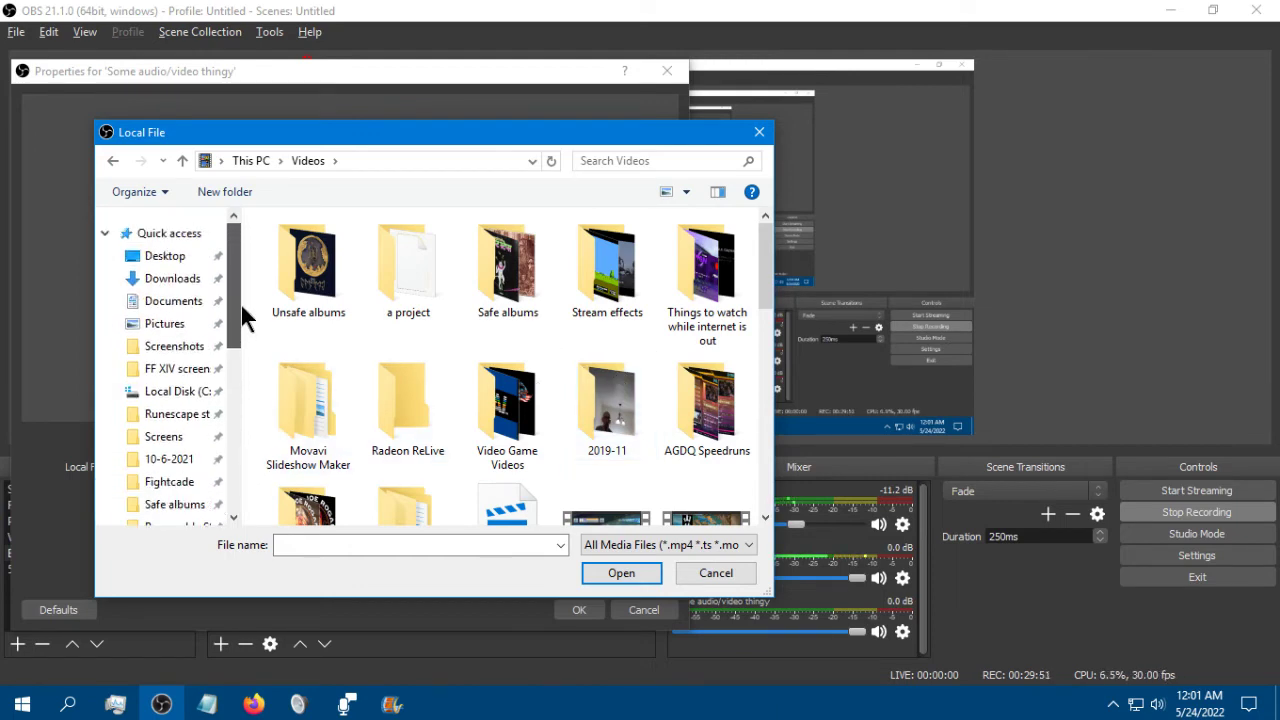
click(171, 301)
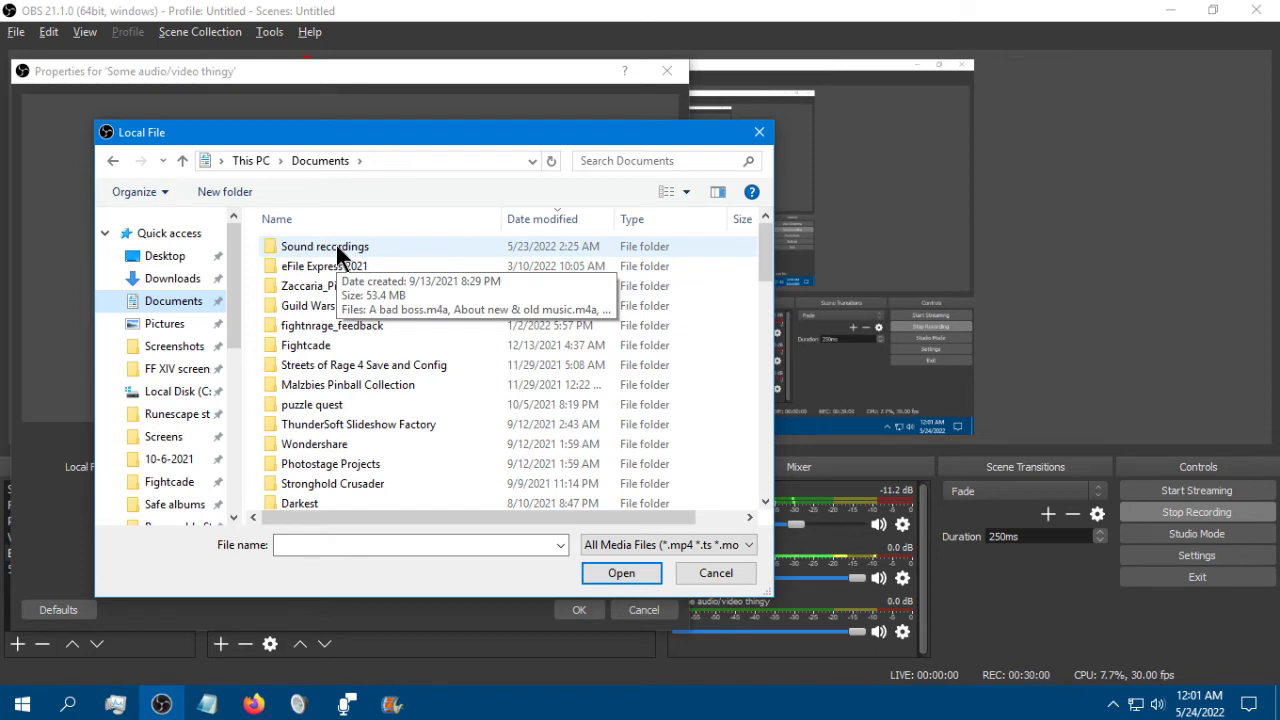
double_click(337, 248)
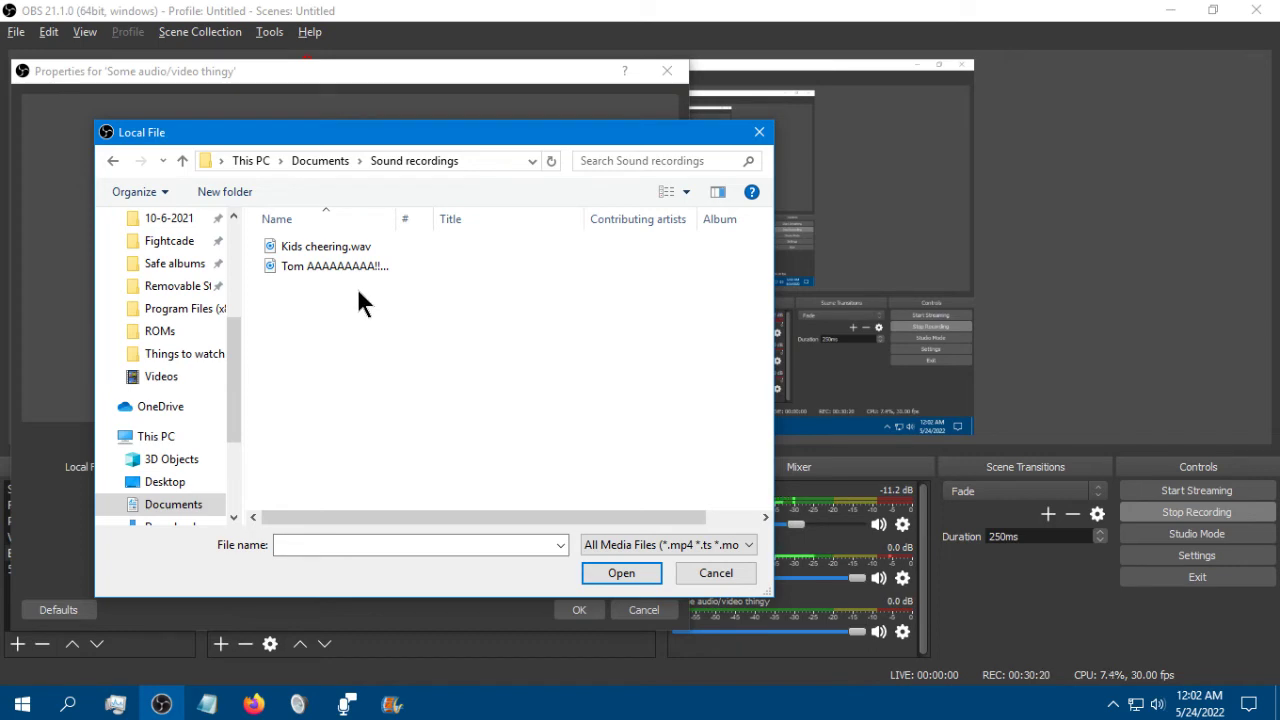
Switch to File Explorer and open the Sound recordings folder in Documents
key(super)
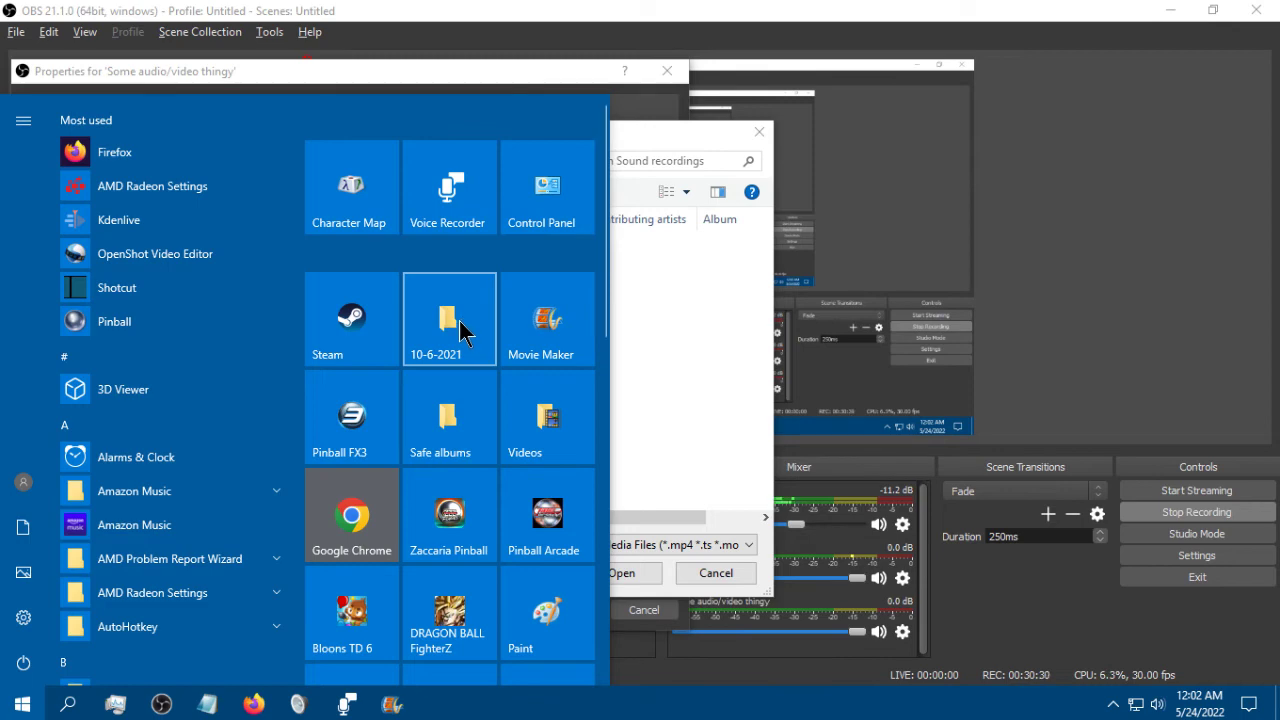
click(460, 325)
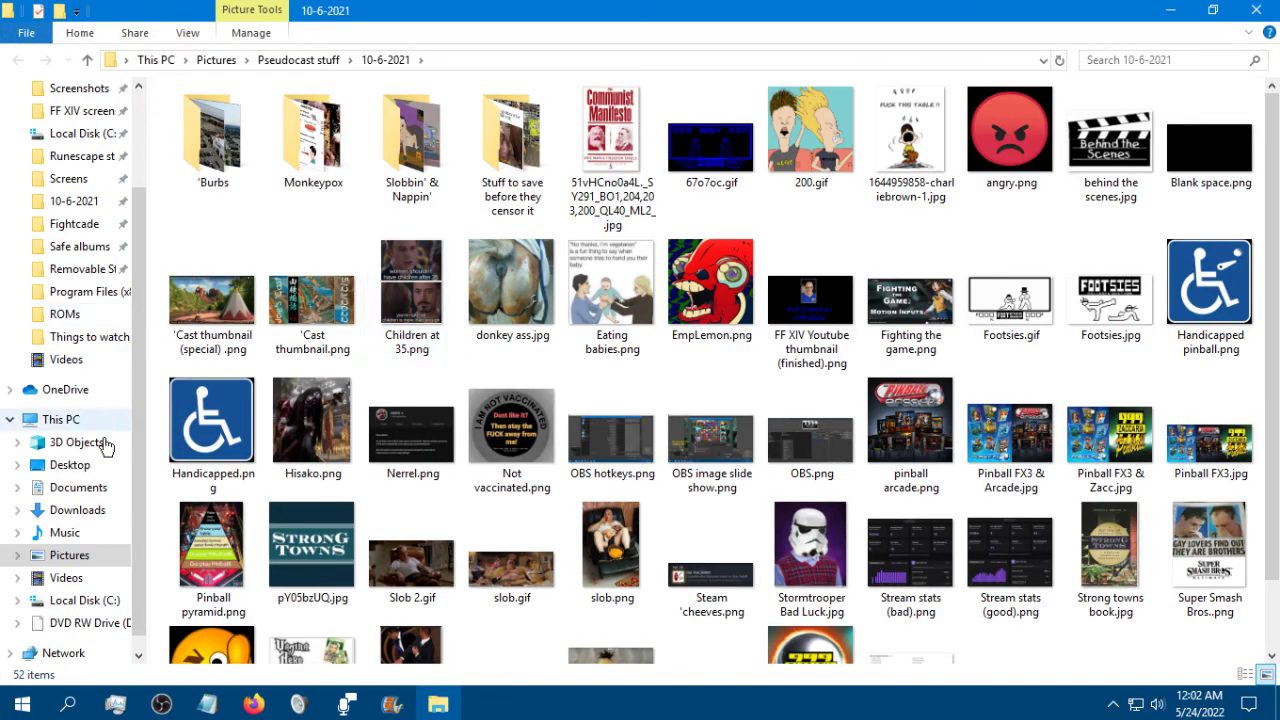
click(92, 489)
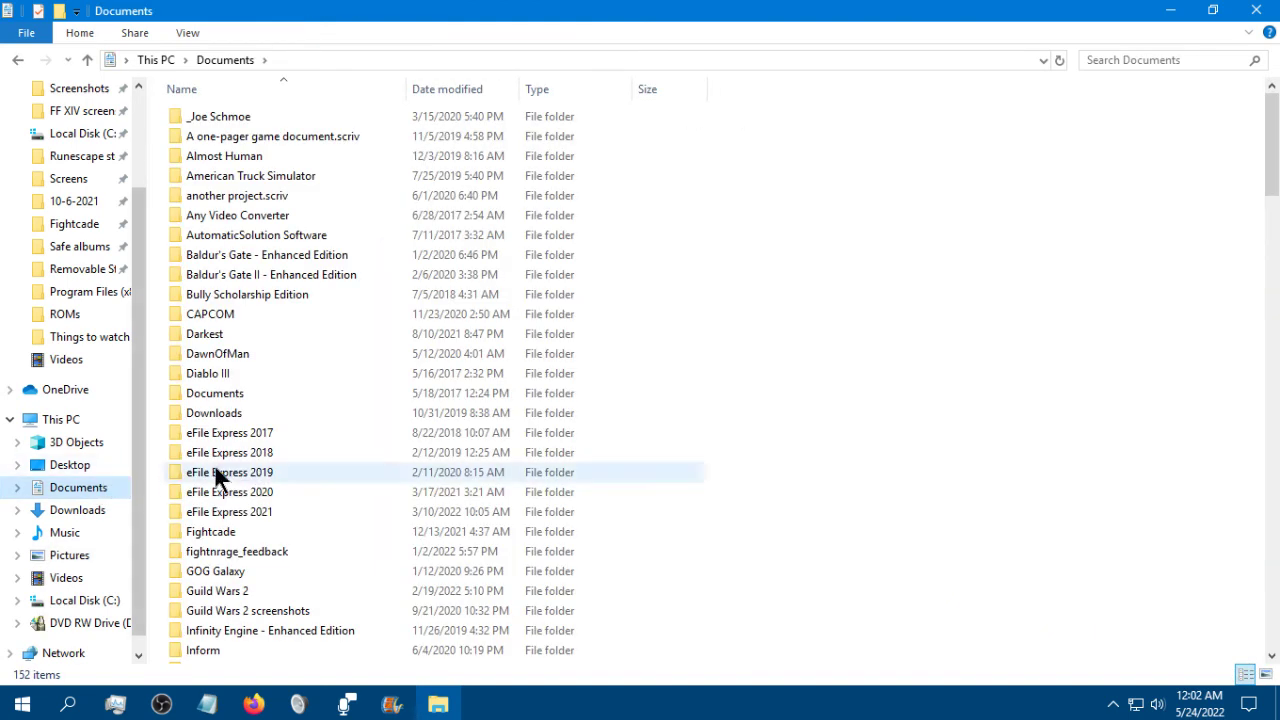
scroll(323, 480, down, 8)
scroll(323, 485, down, 1)
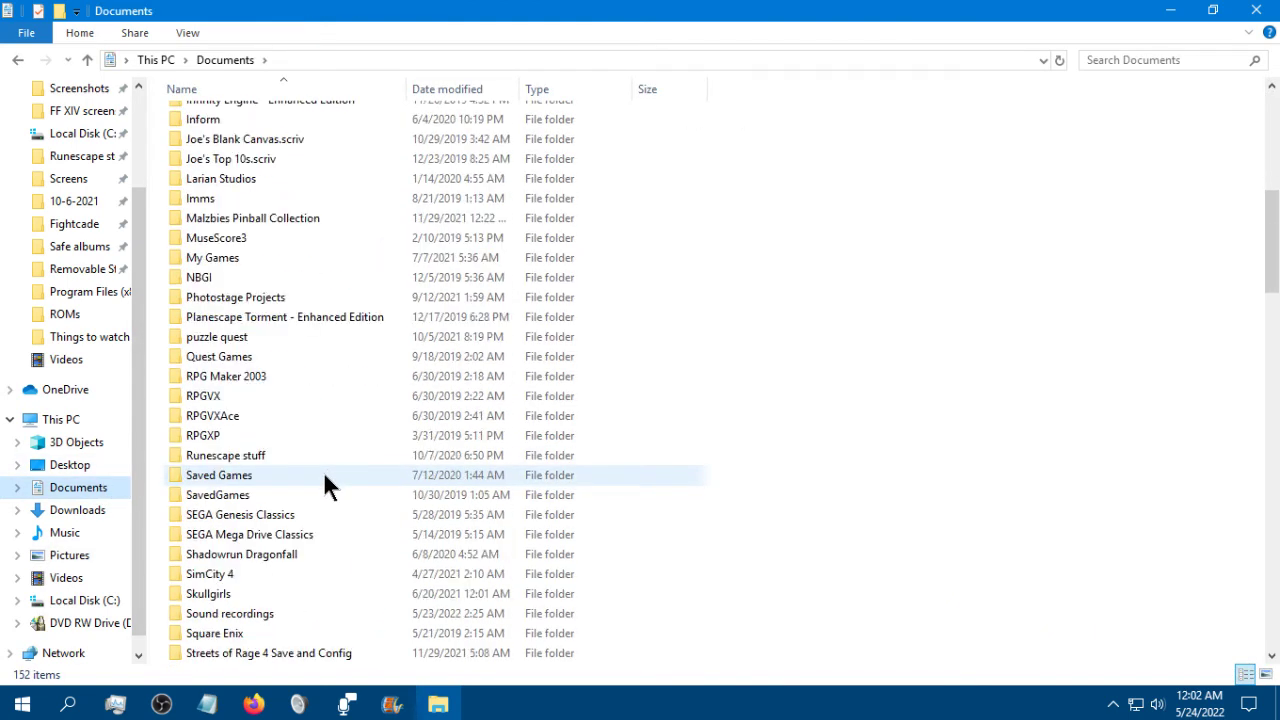
double_click(238, 614)
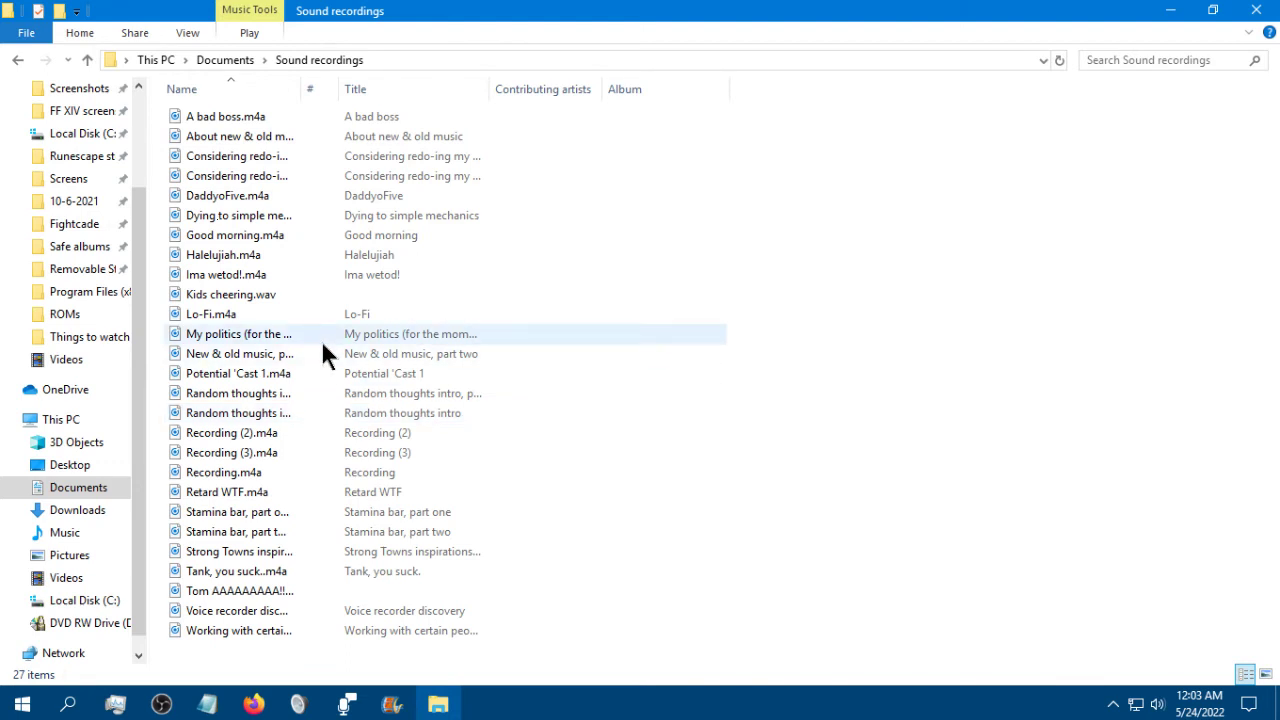
Change the extension of the recording whose name ends in "WTF.m4a" to .wav, accept the extension change and close the folder window
right_click(234, 490)
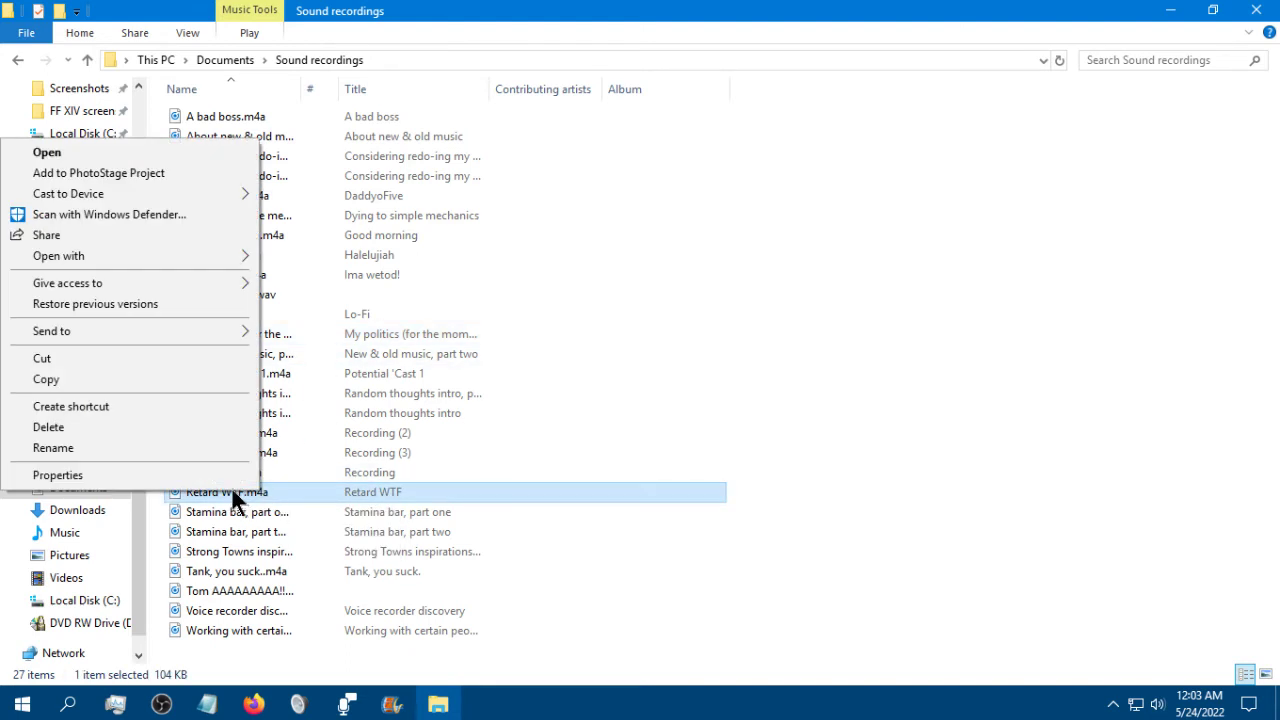
click(213, 447)
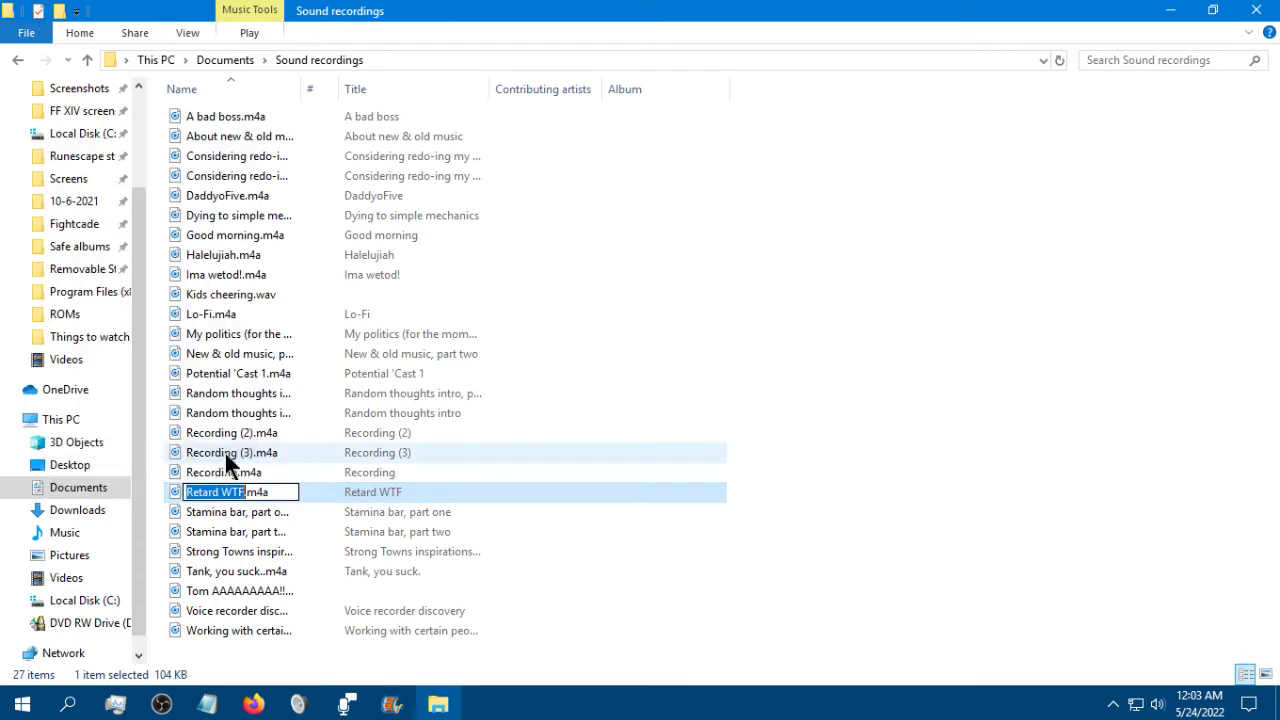
click(284, 494)
key(BackSpace)
key(BackSpace)
key(BackSpace)
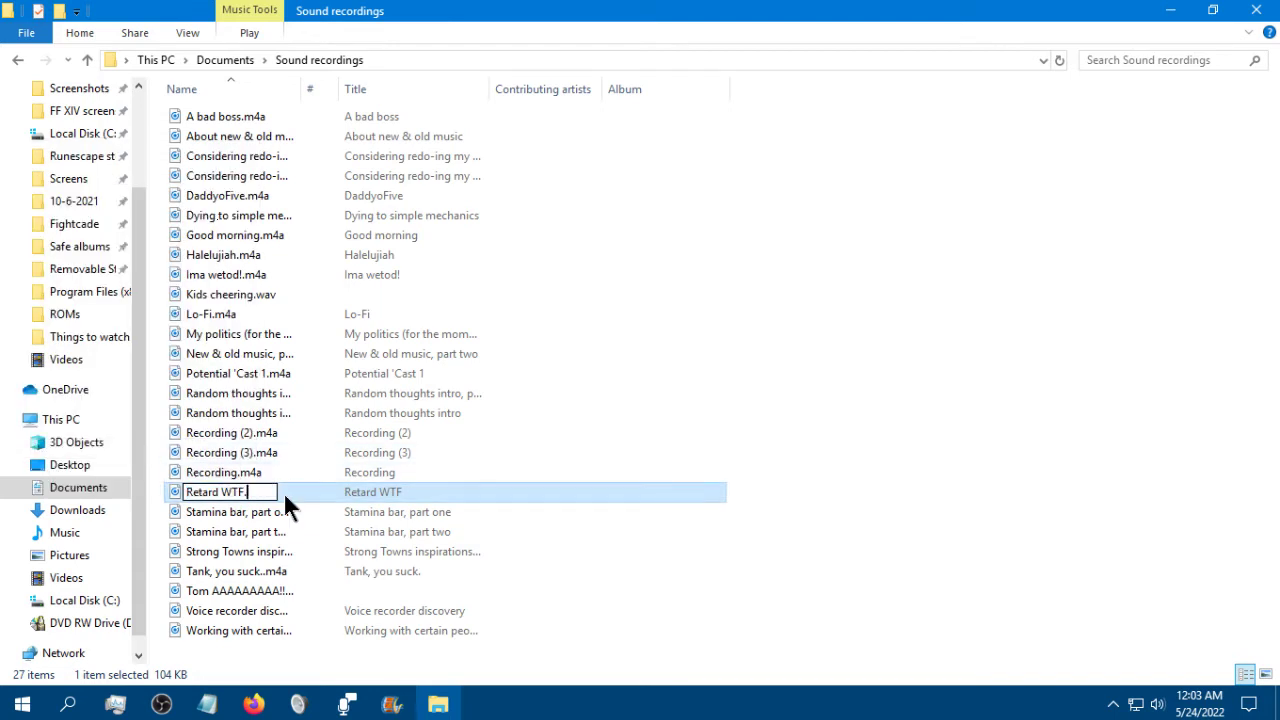
text(wav)
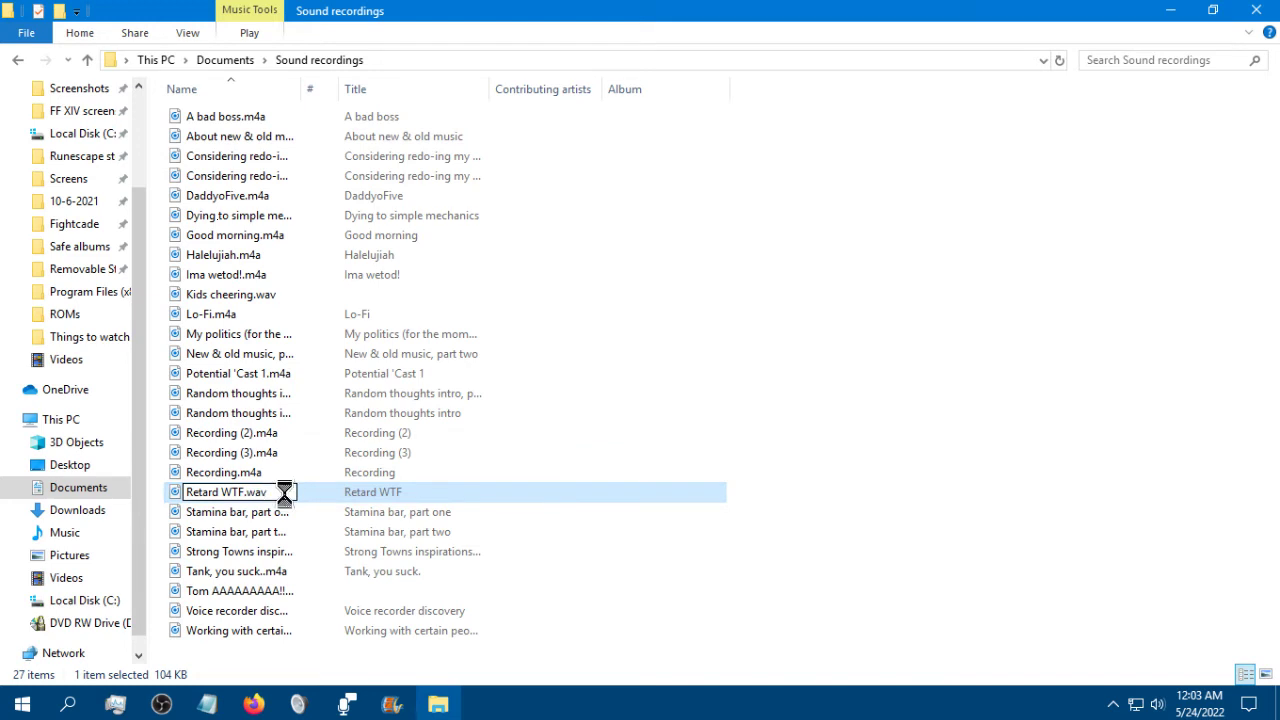
key(Return)
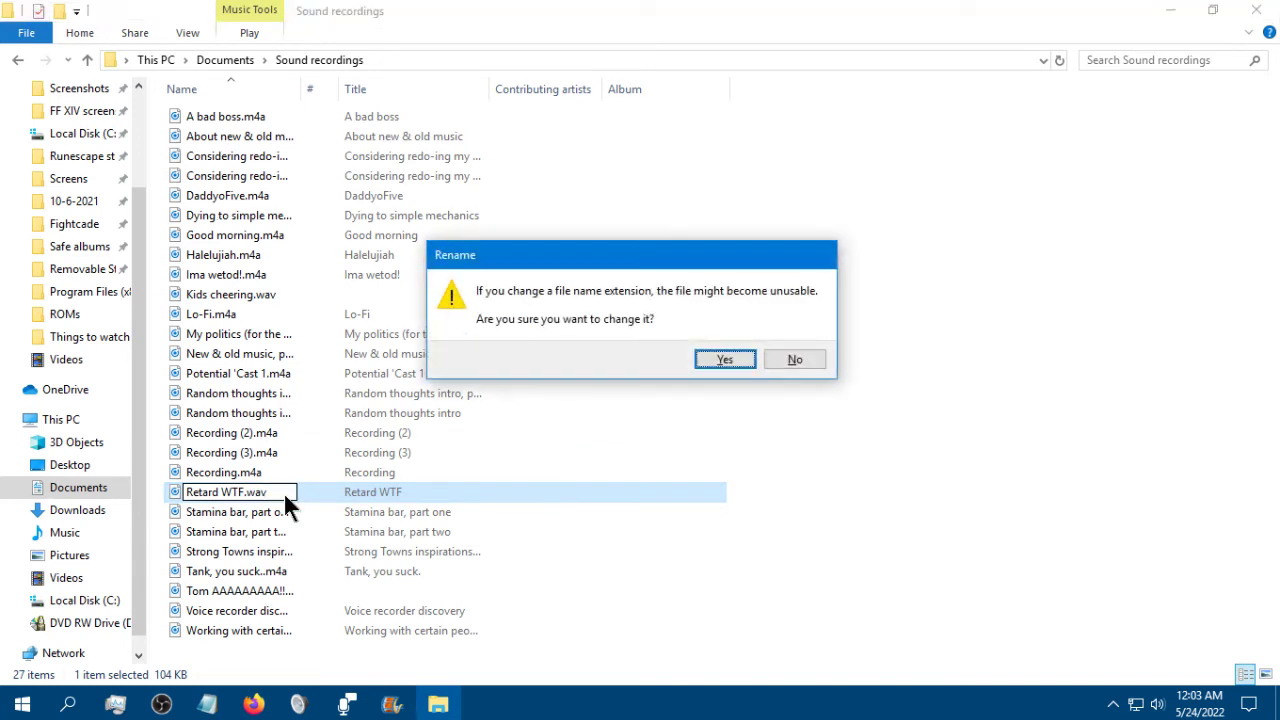
click(720, 360)
click(1254, 12)
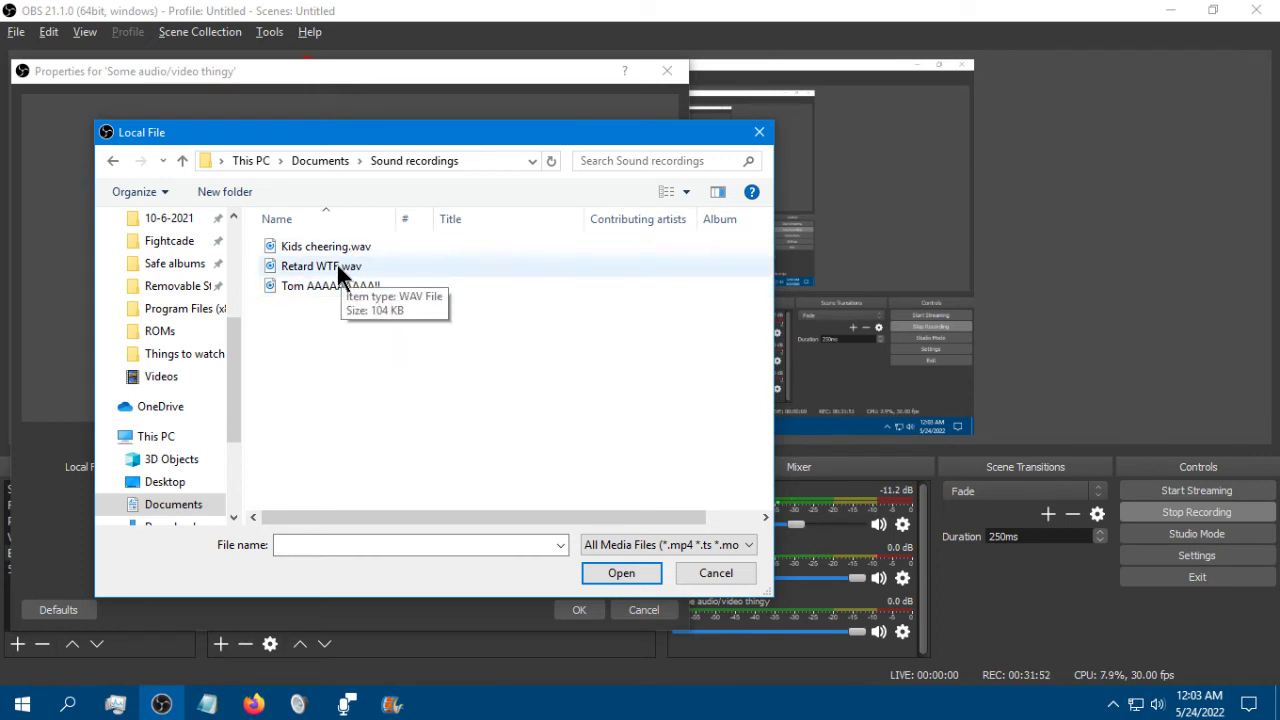
Use Kids cheering.wav as the media source's local file and lower the source's mixer volume to about -10.8 dB
double_click(336, 251)
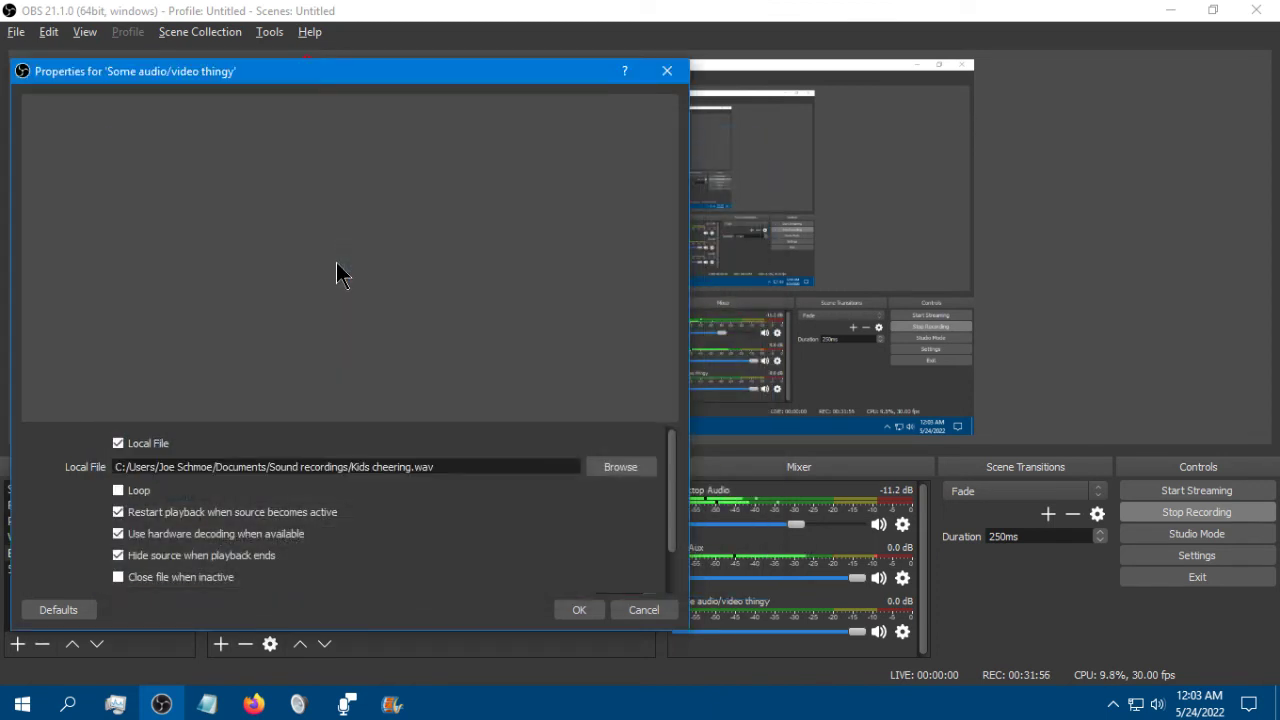
click(580, 612)
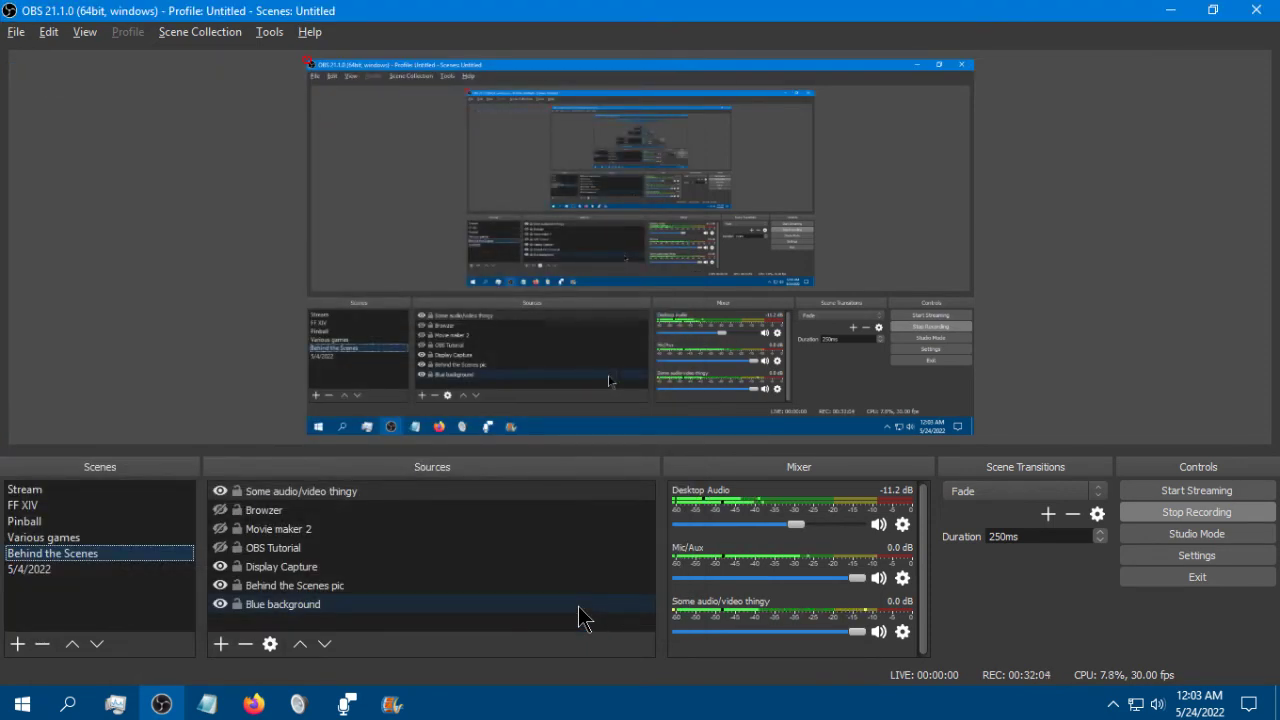
drag(857, 633, 803, 640)
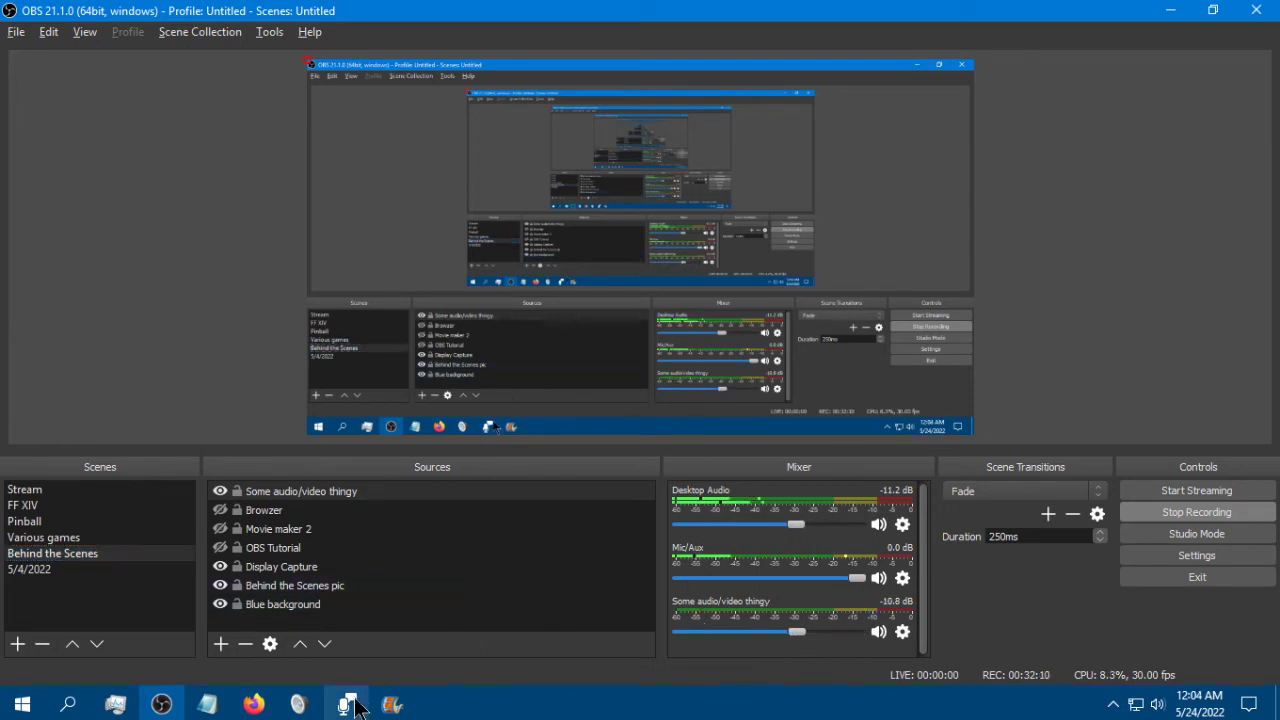
Switch to Voice Recorder to show its list of recordings
mouse_move(350, 708)
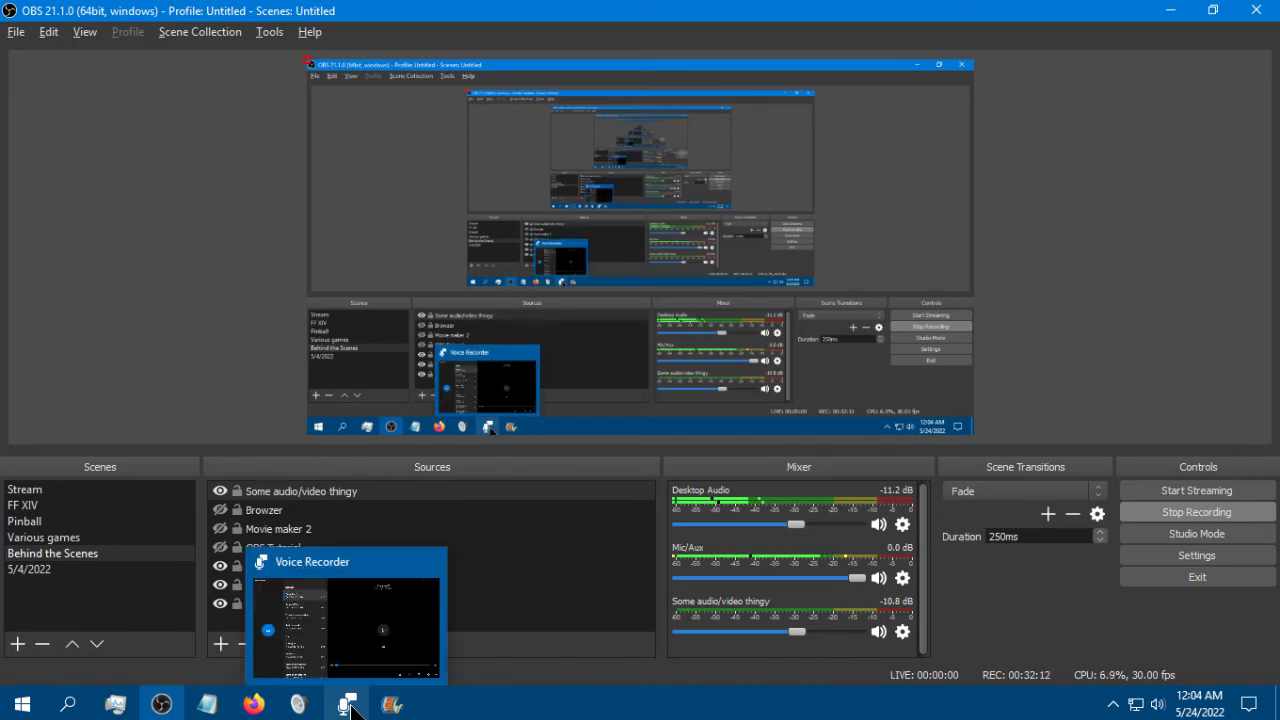
click(348, 706)
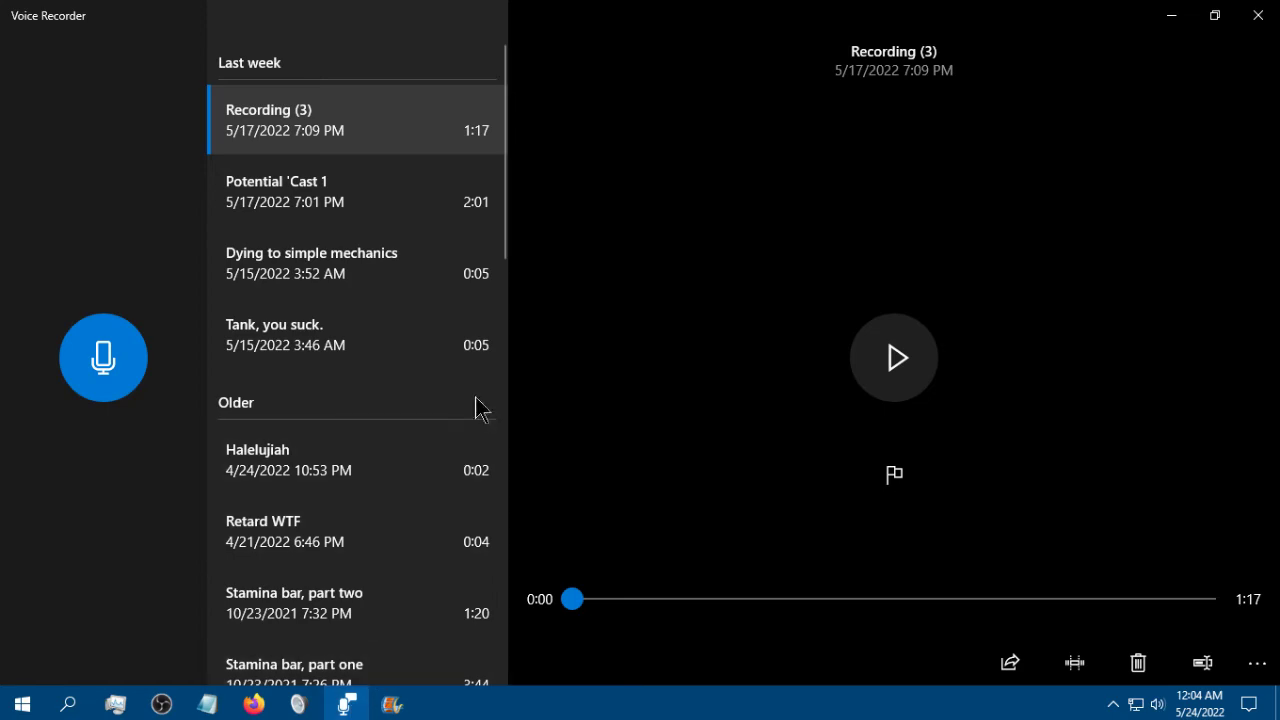
Switch to OBS and check which Sound recordings files are available for the Some audio/video thingy source, keeping its current local file
mouse_move(368, 706)
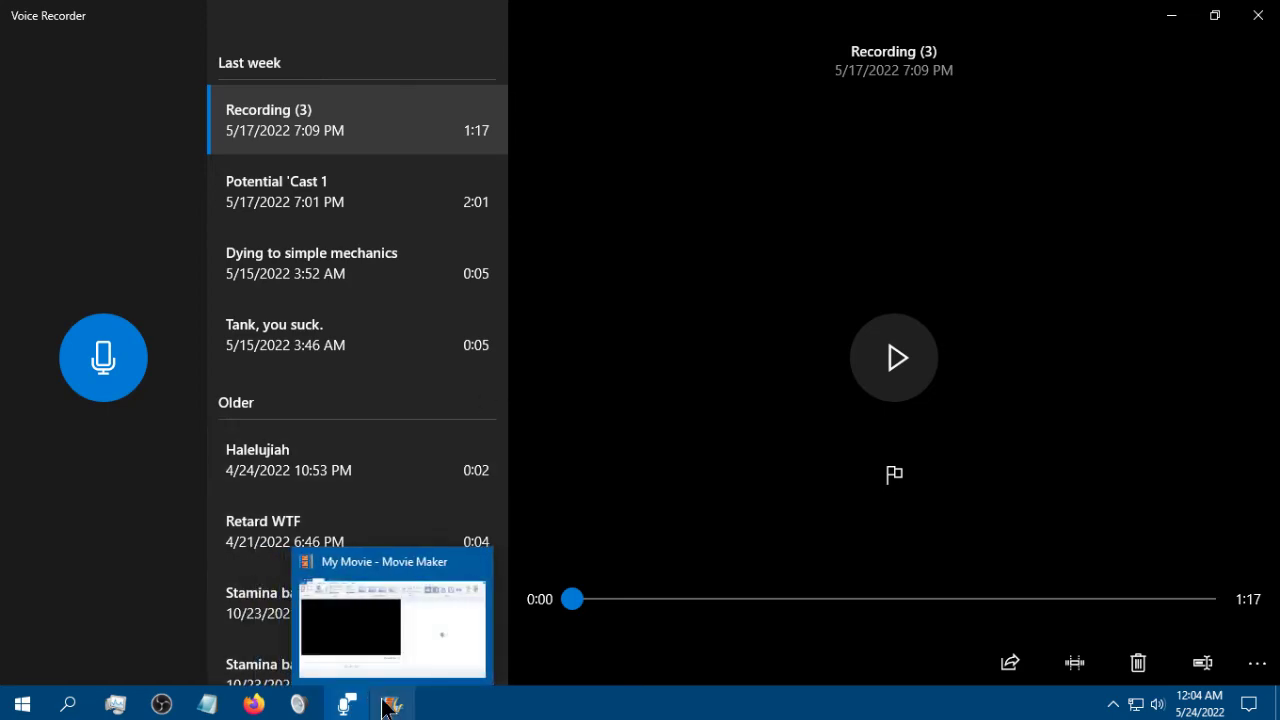
click(388, 707)
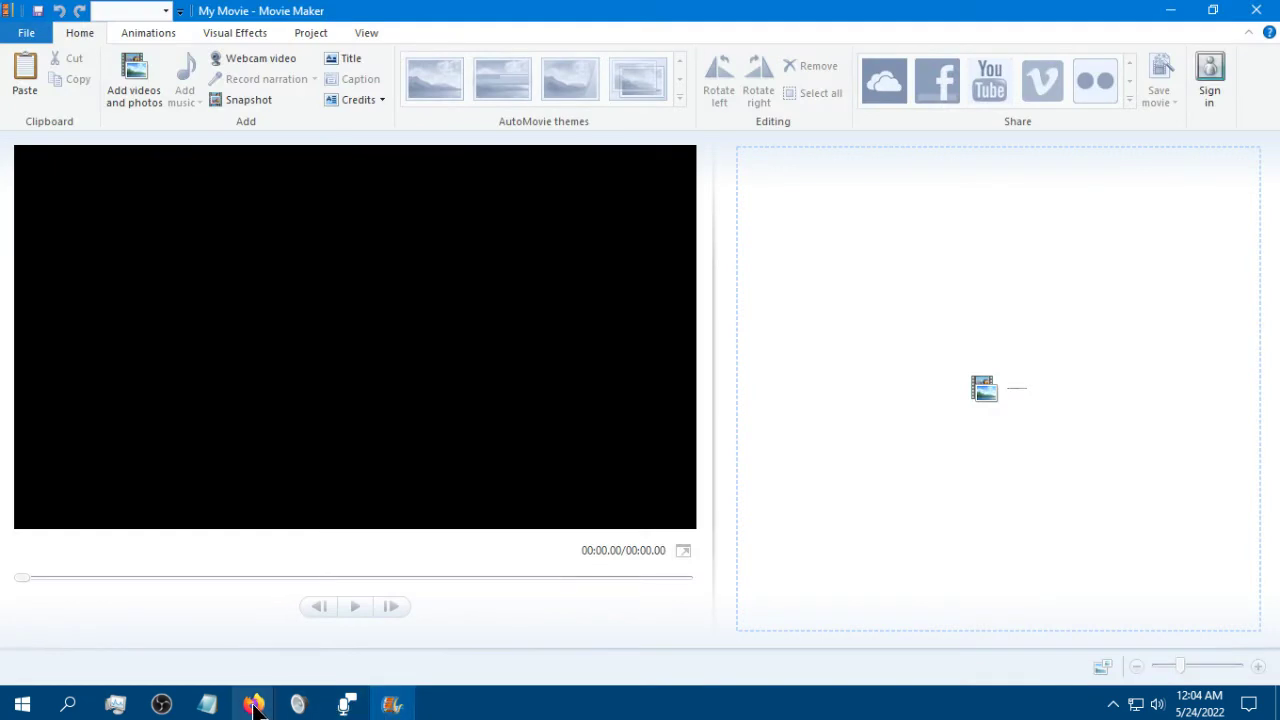
click(161, 705)
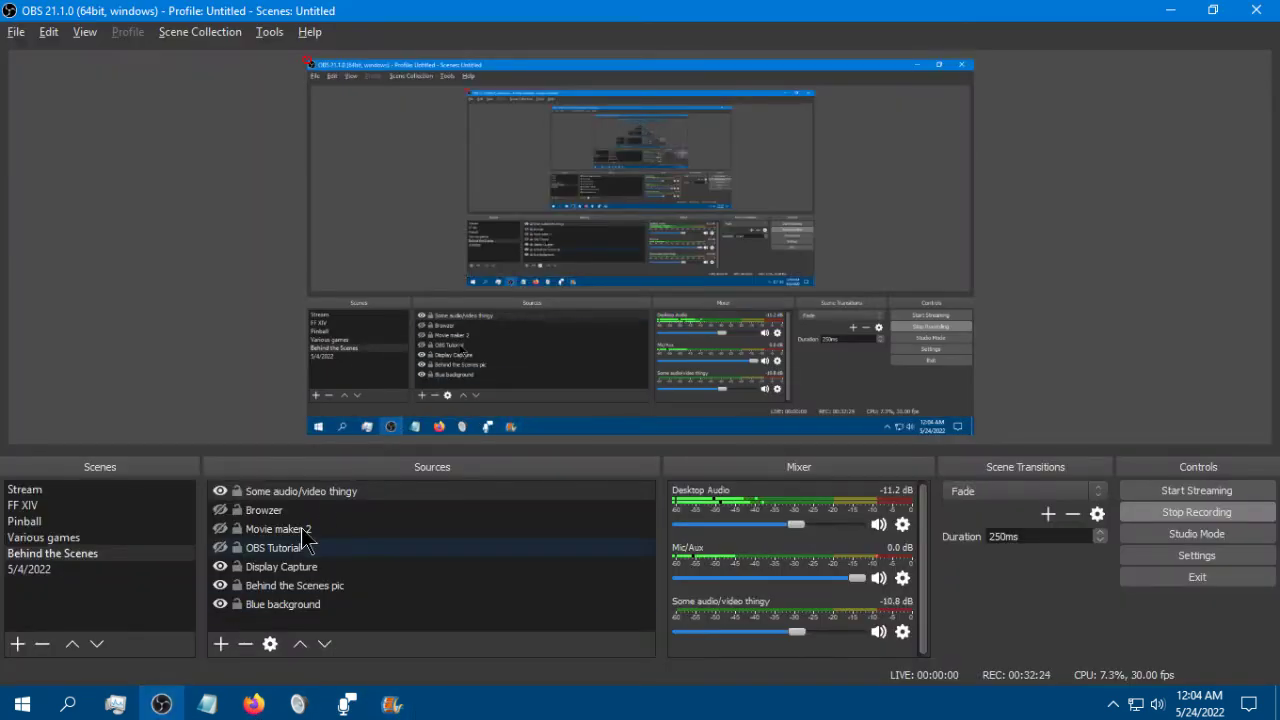
right_click(327, 493)
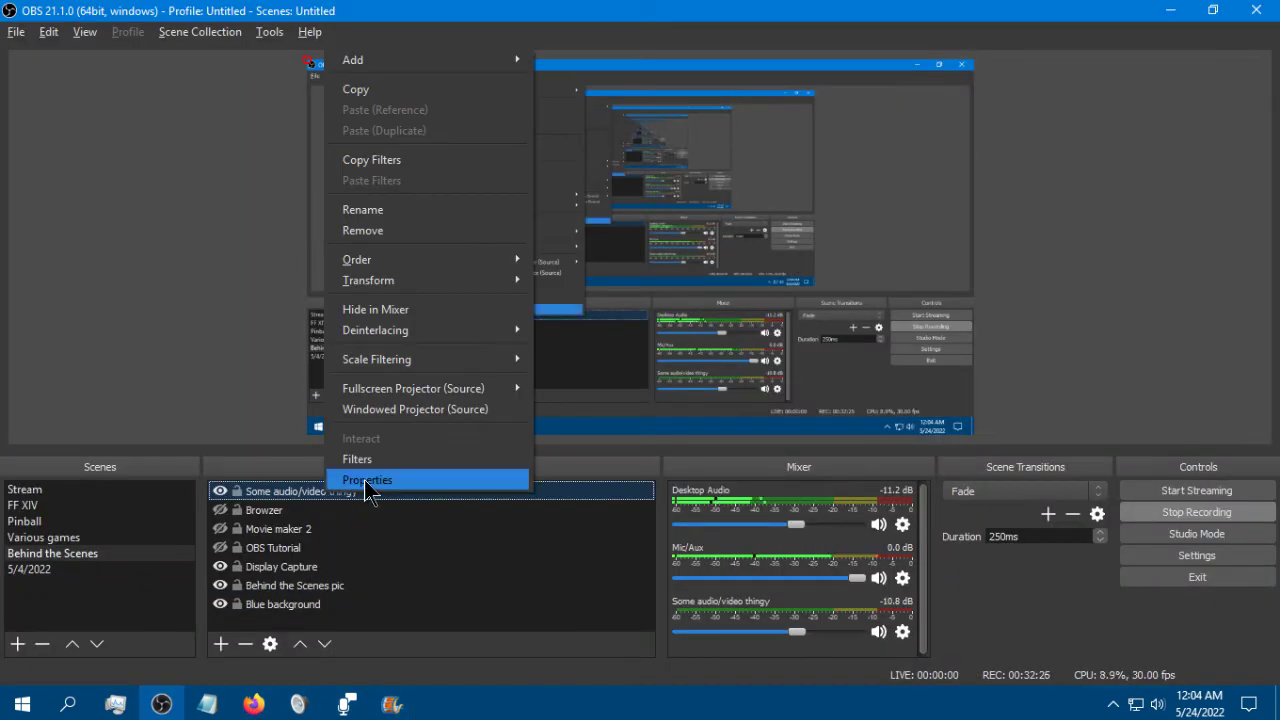
click(367, 481)
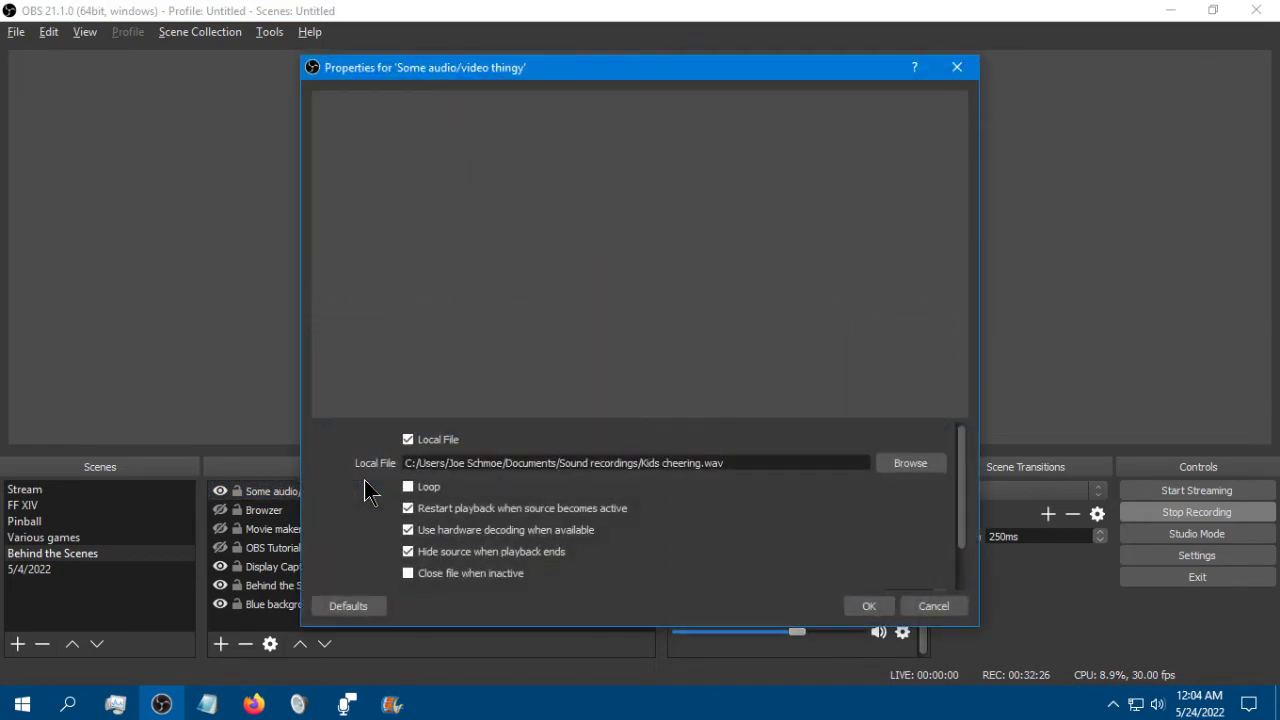
click(910, 463)
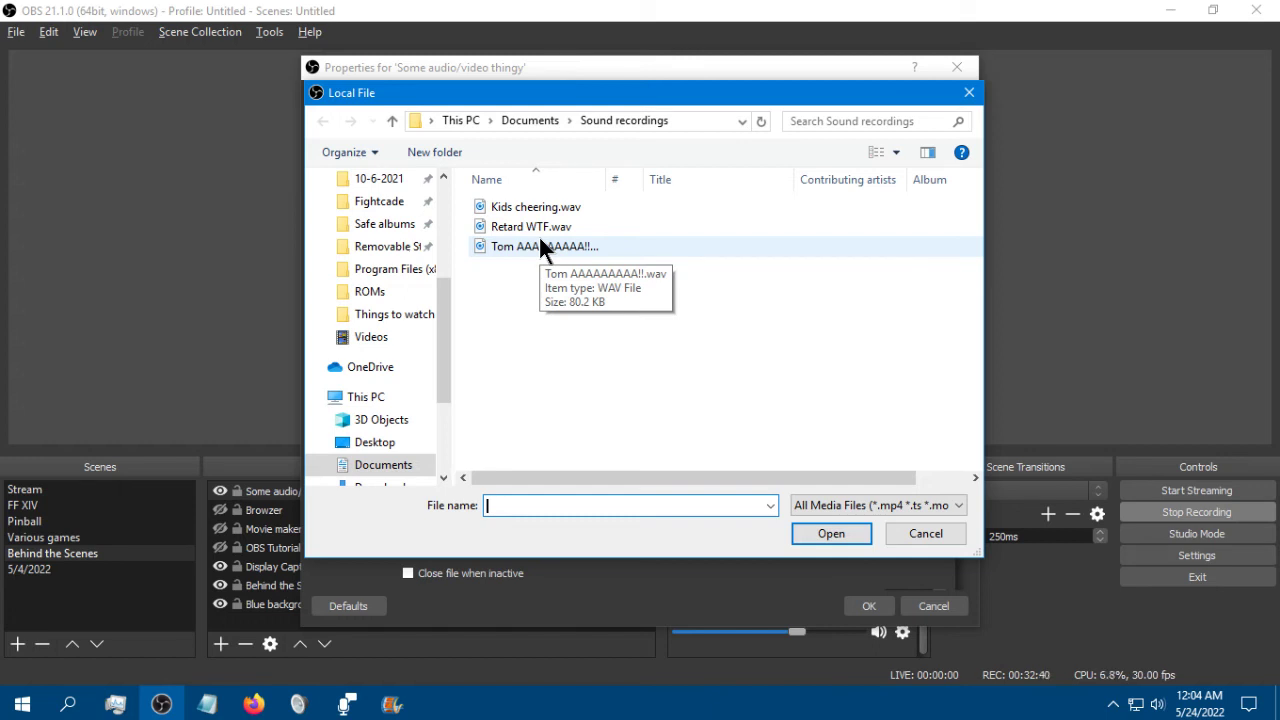
click(916, 532)
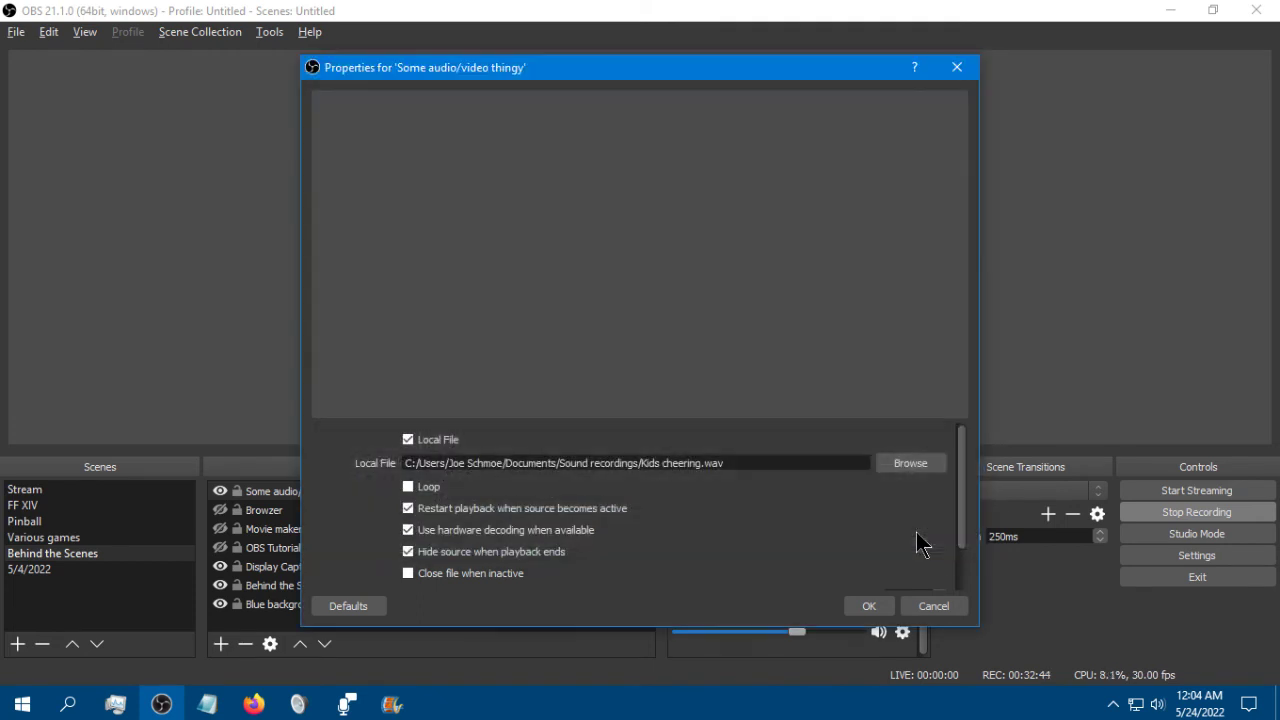
Switch to Voice Recorder and play the Halelujiah recording
click(348, 706)
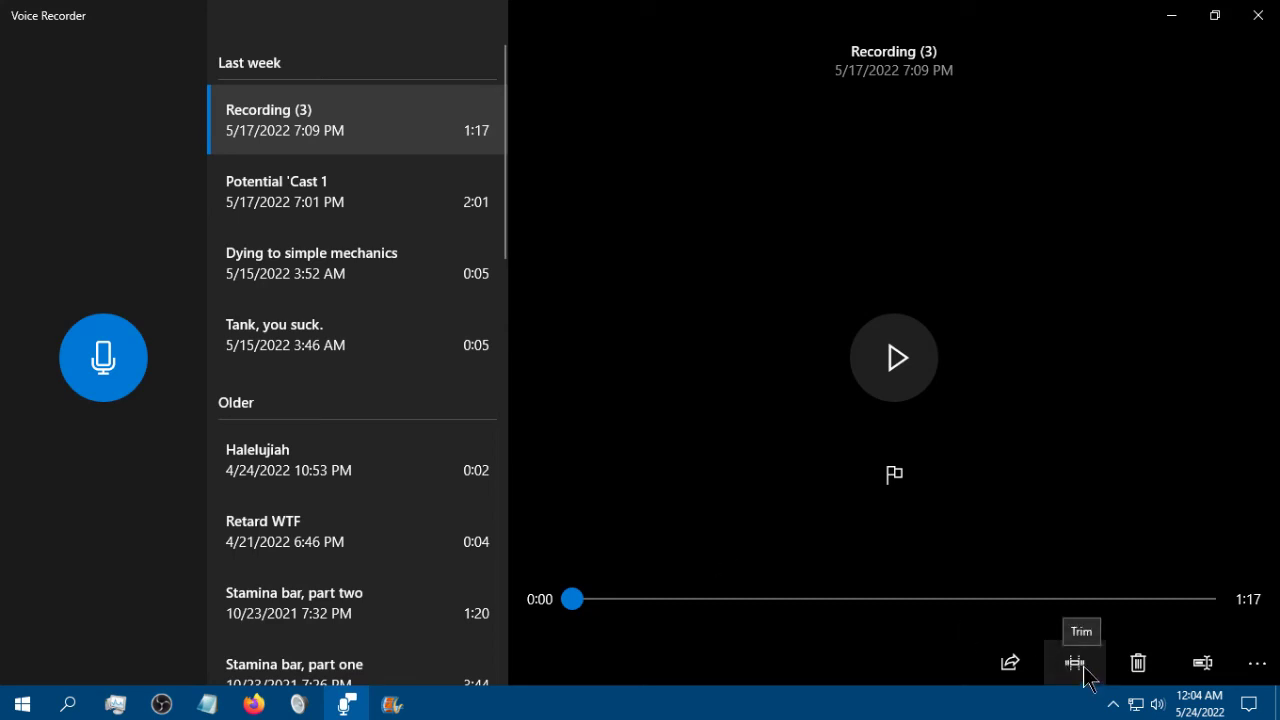
key(alt+Tab)
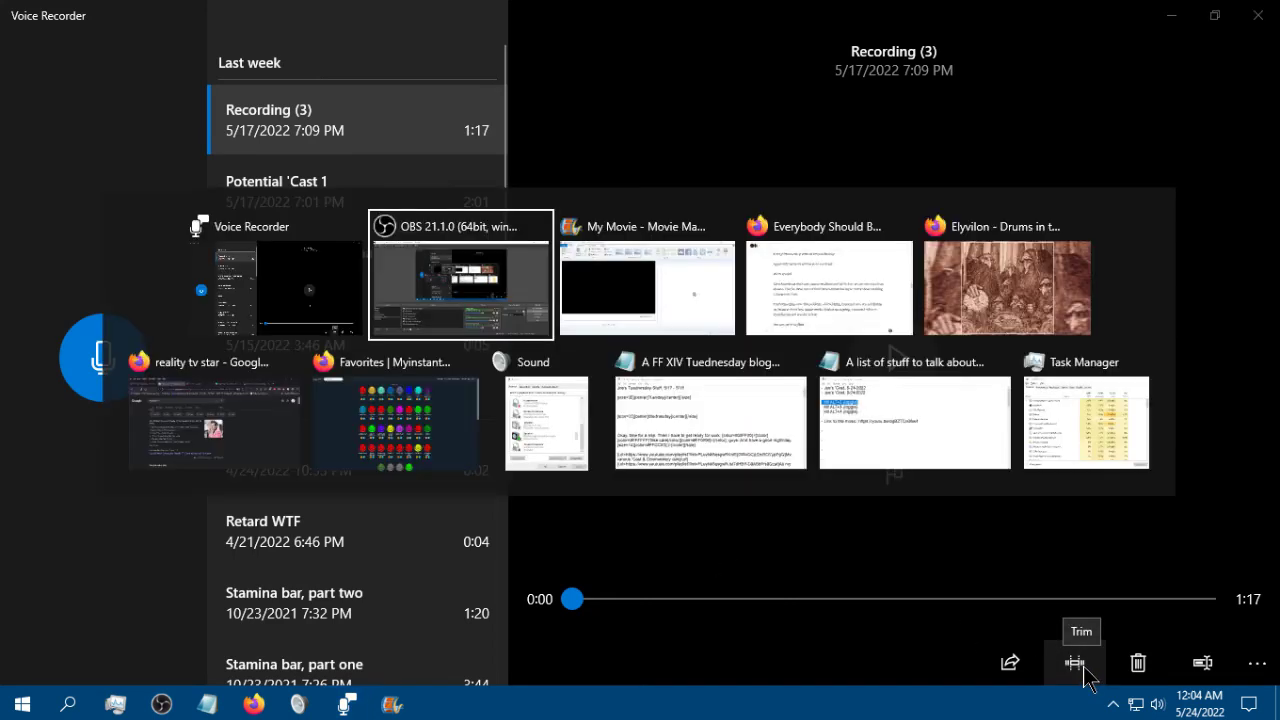
key(alt+shift+Tab)
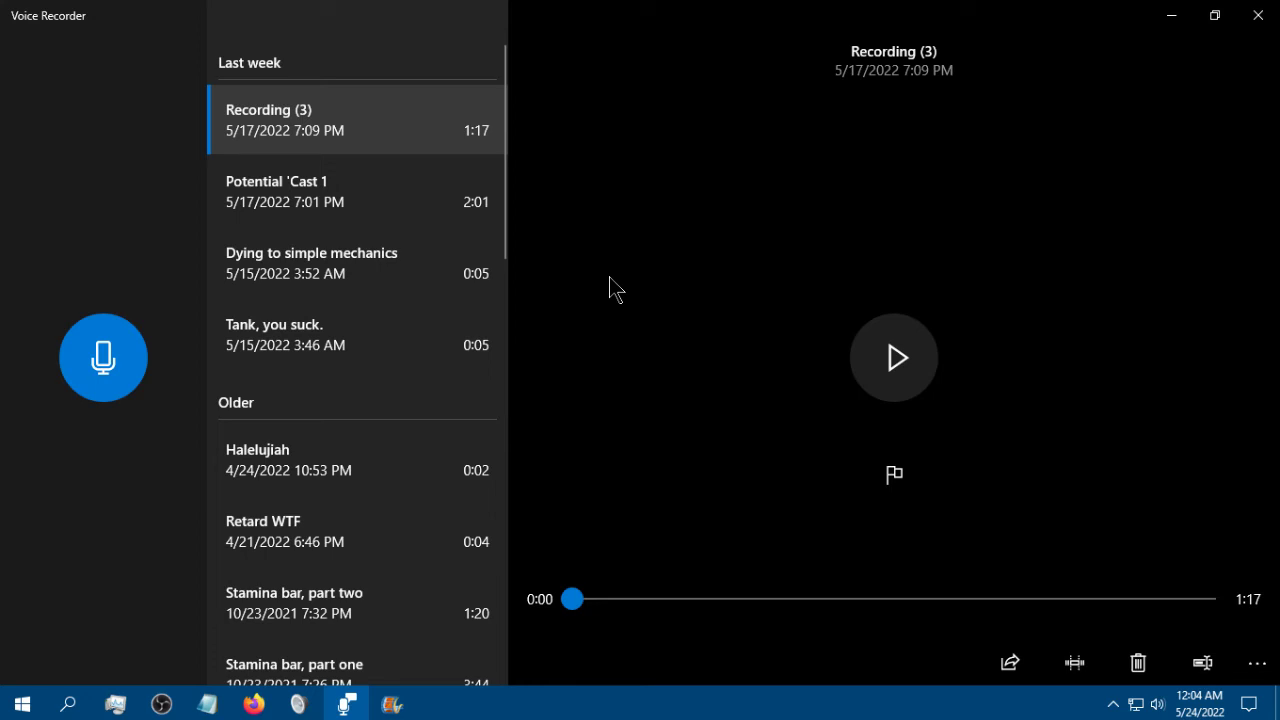
click(330, 471)
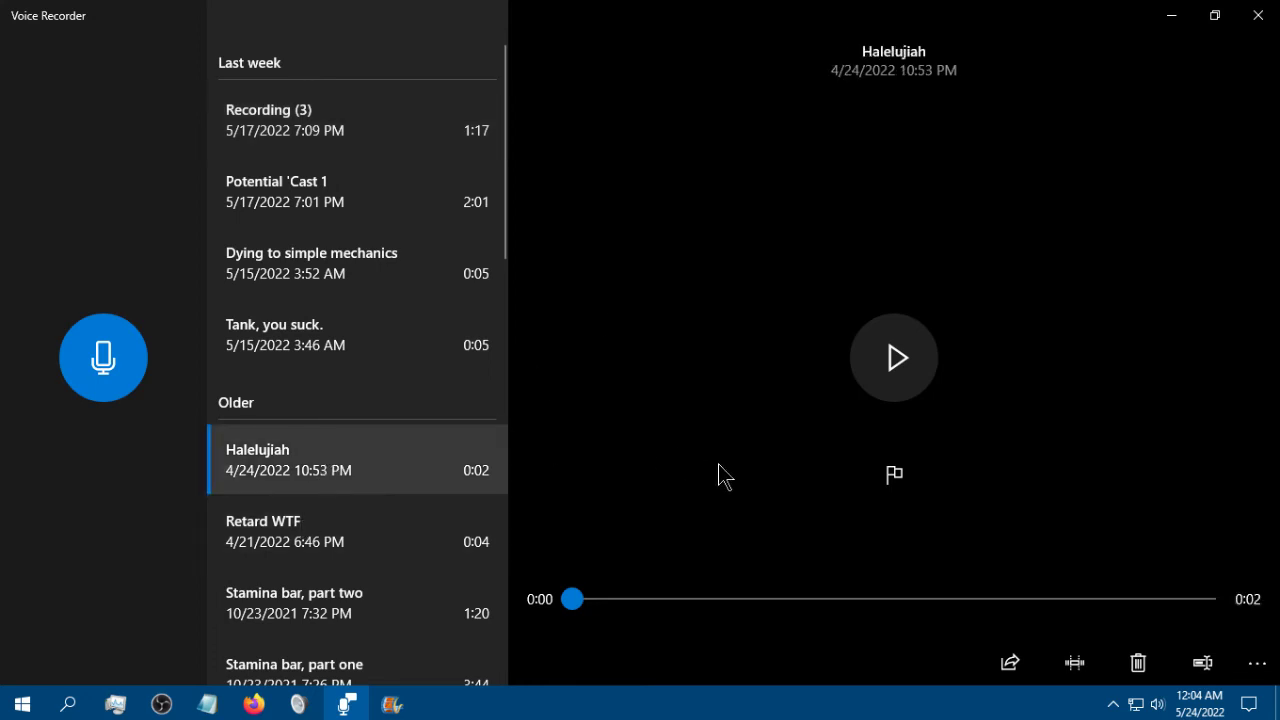
click(879, 366)
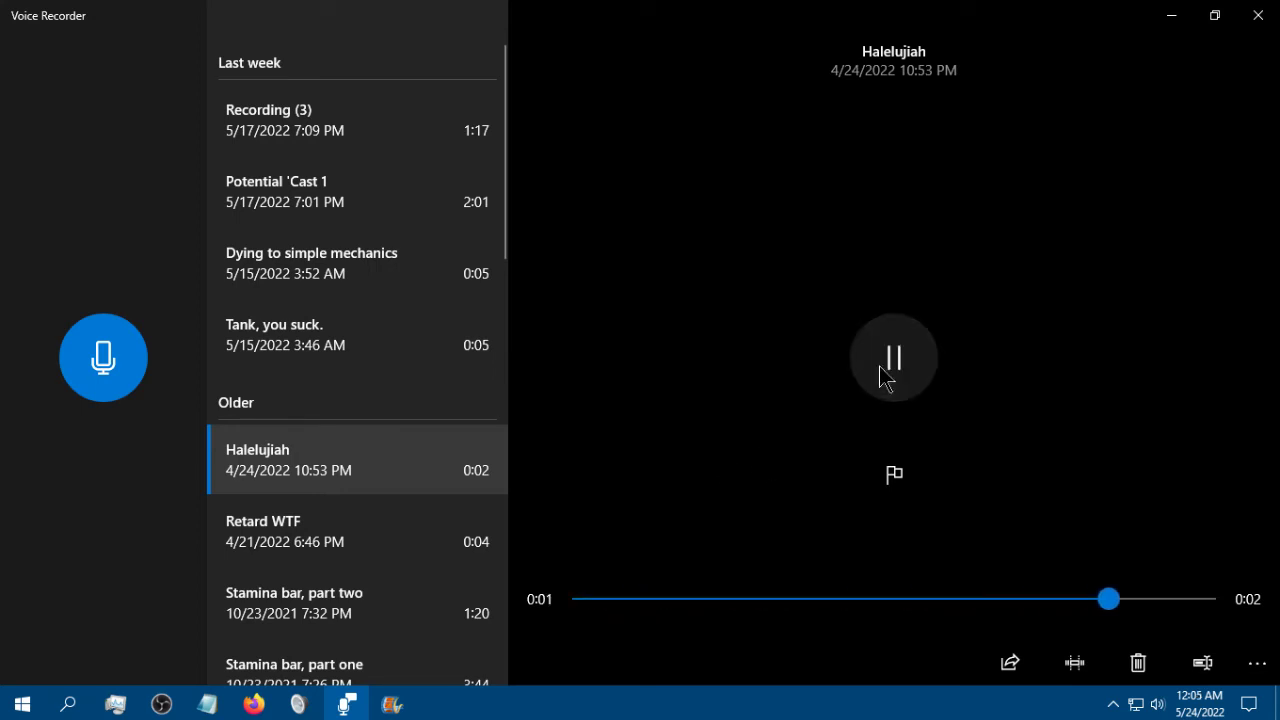
Try trimming the Halelujiah recording to a short middle section, restore the full range and close Voice Recorder without saving
click(1074, 663)
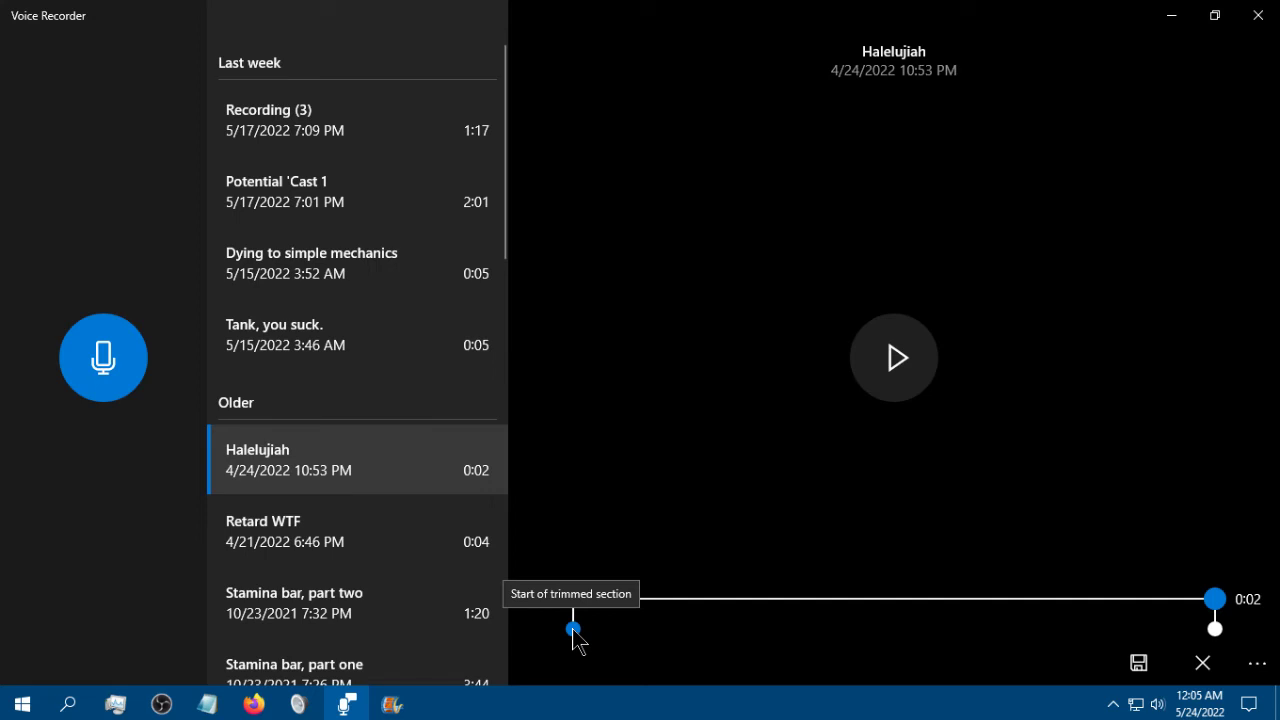
drag(573, 632, 886, 640)
drag(1215, 630, 916, 638)
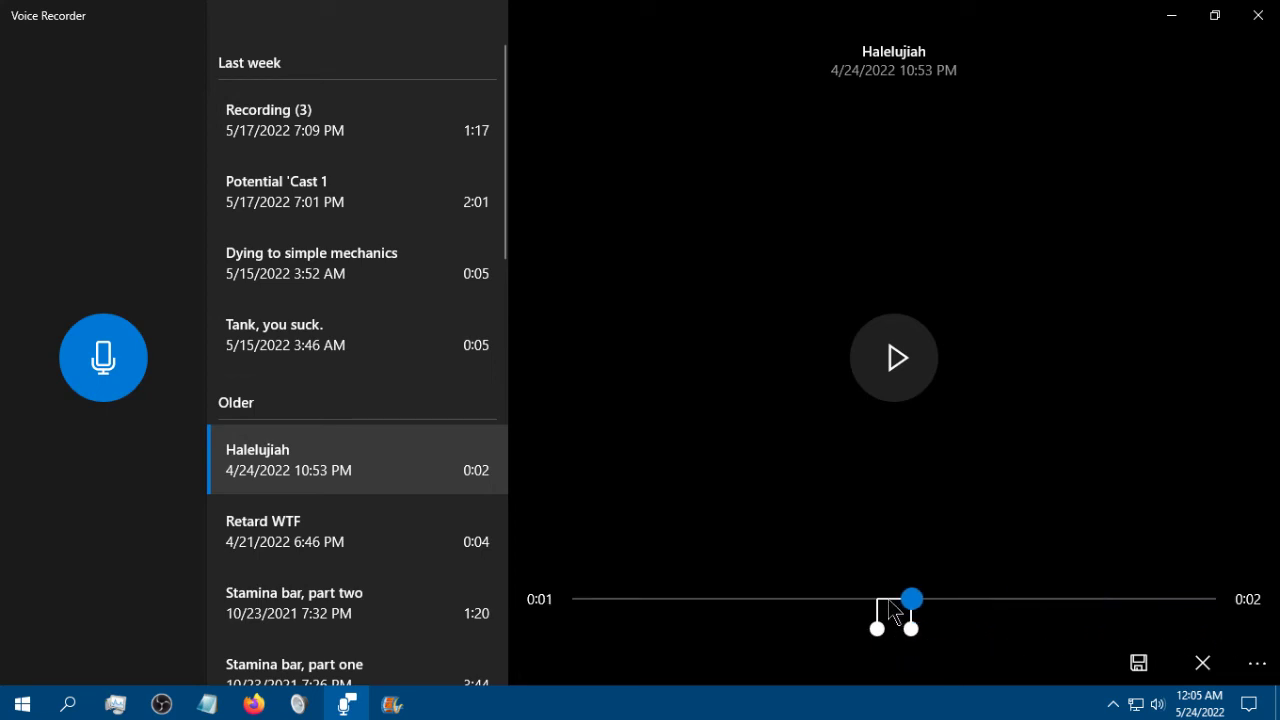
drag(877, 628, 560, 630)
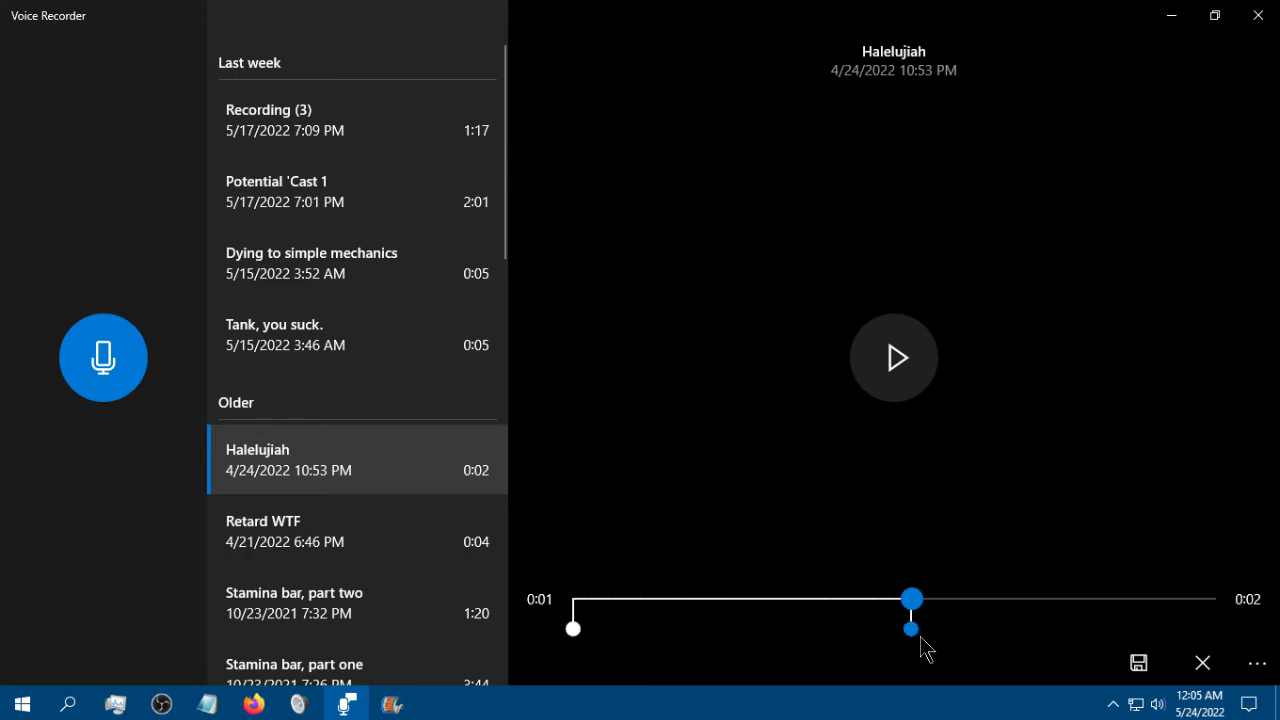
drag(917, 646, 1266, 632)
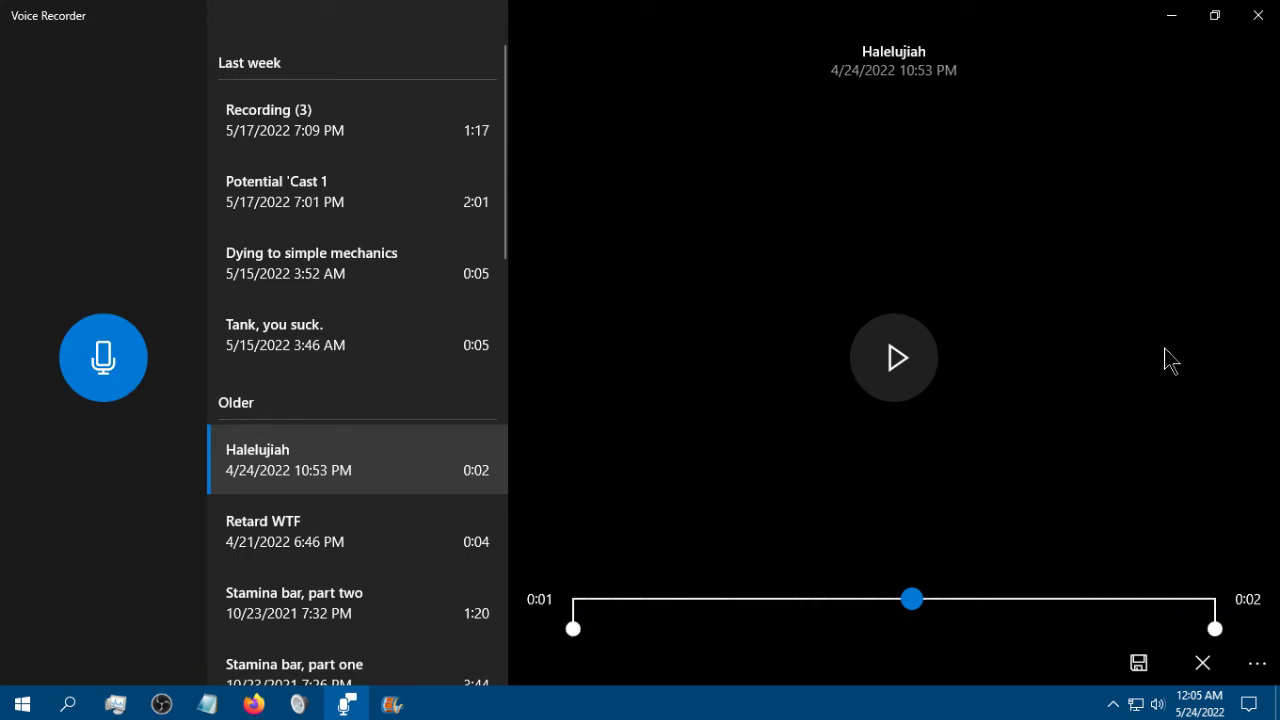
click(1259, 28)
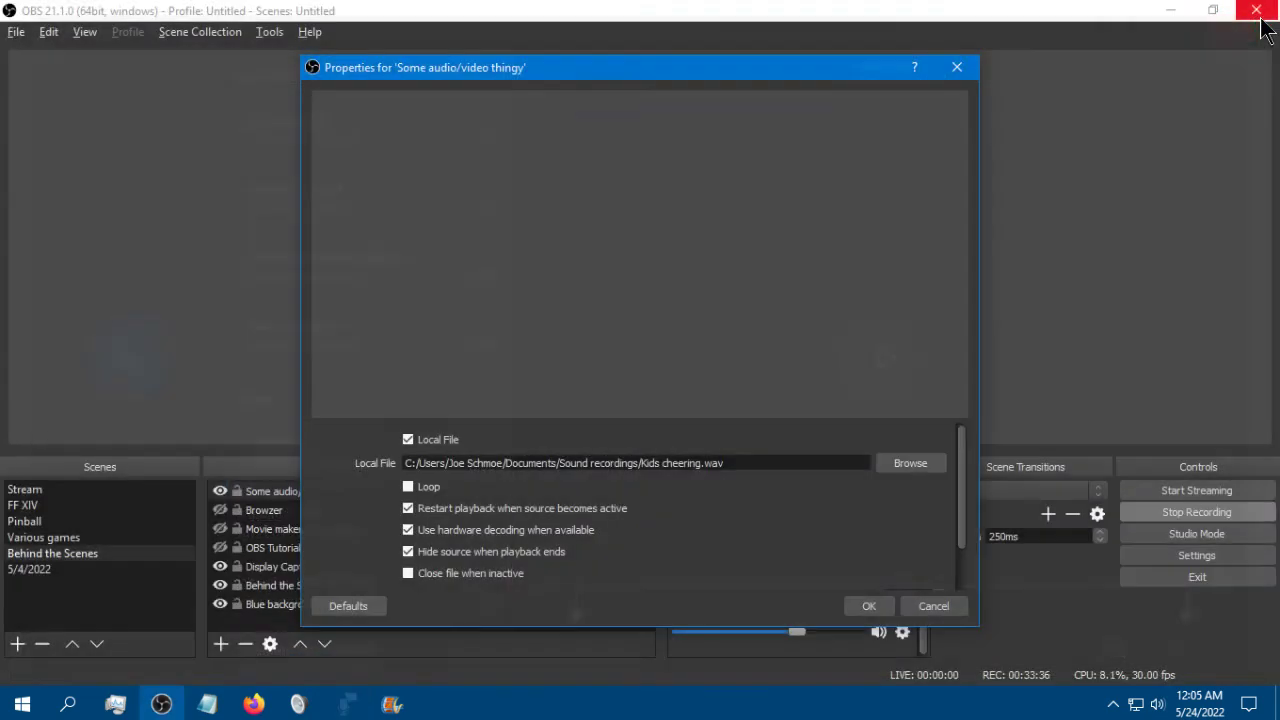
Use Tom AAAAAAAAA!!.wav as the local file of Some audio/video thingy and accept the source properties
click(910, 463)
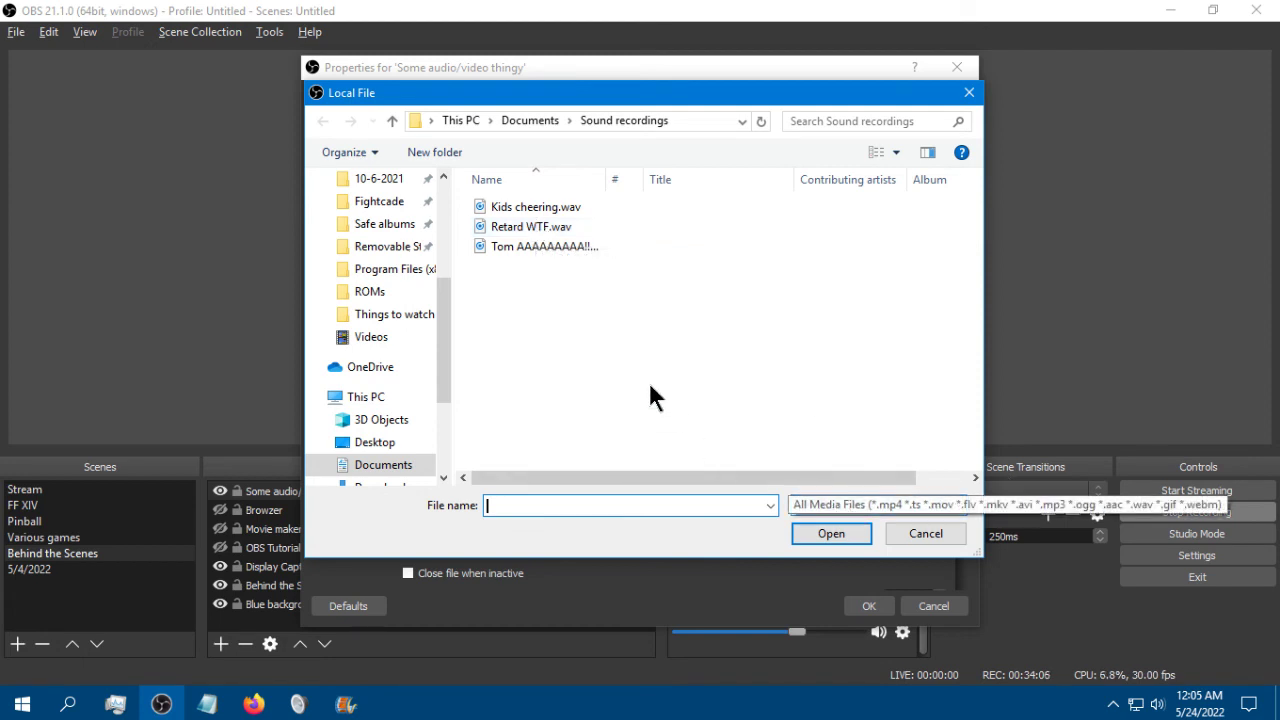
double_click(535, 242)
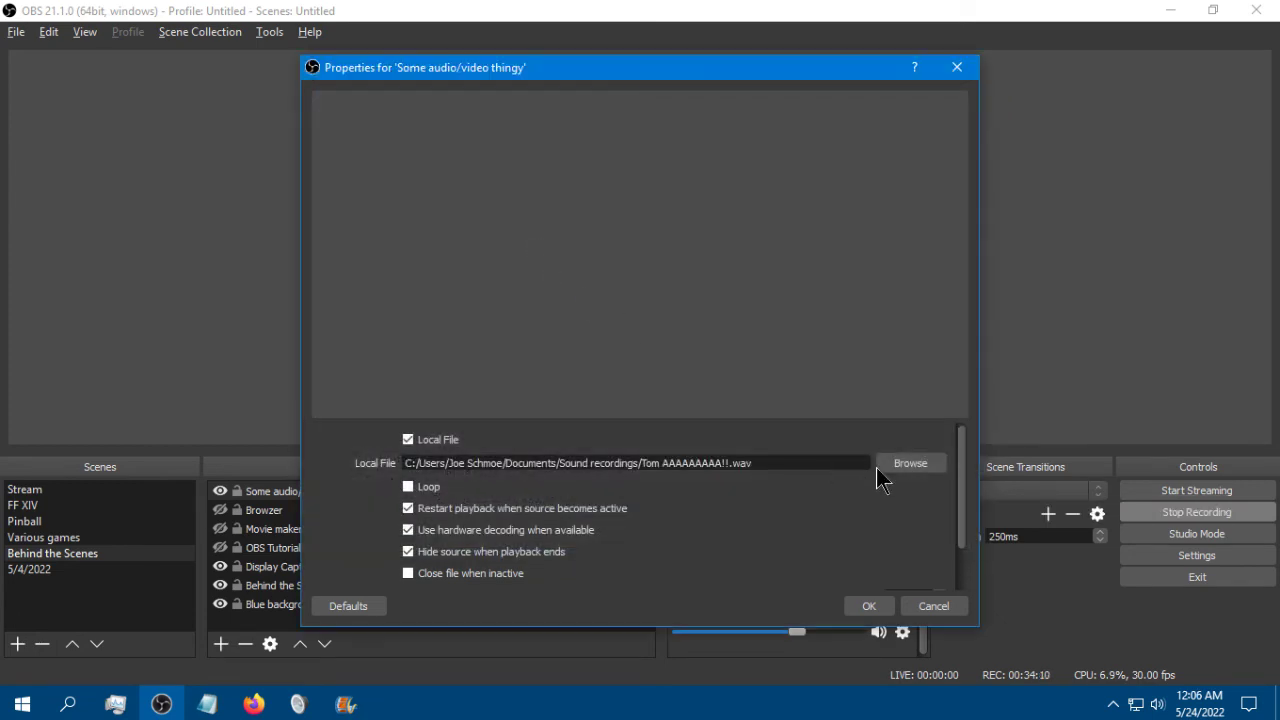
click(868, 605)
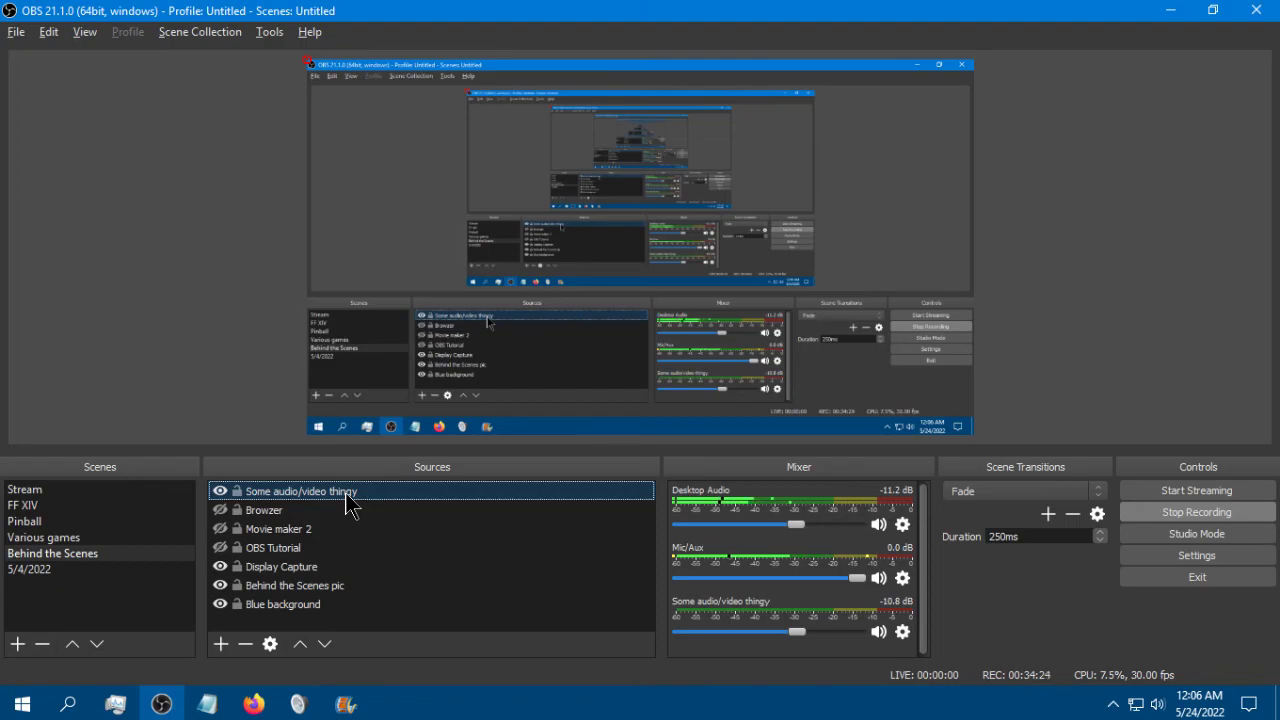
Switch to Movie Maker and add Not vaccinated.png from the 10-6-2021 folder to the movie
click(345, 704)
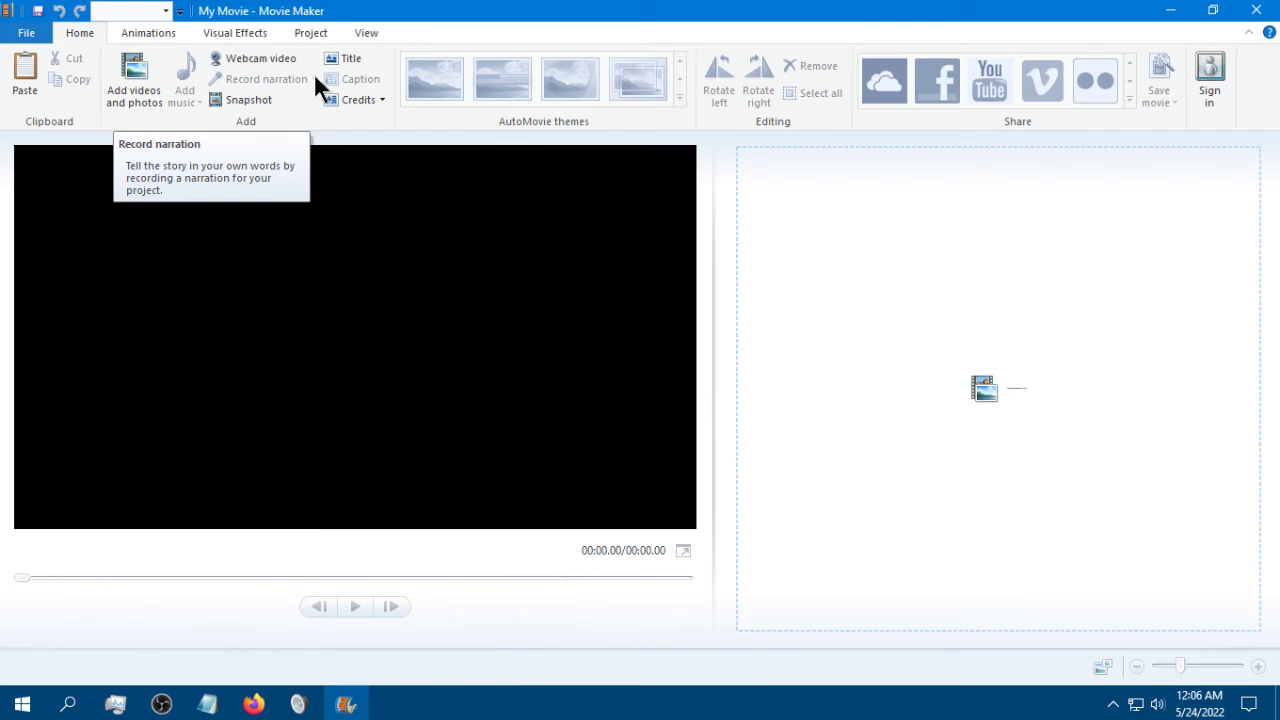
click(141, 78)
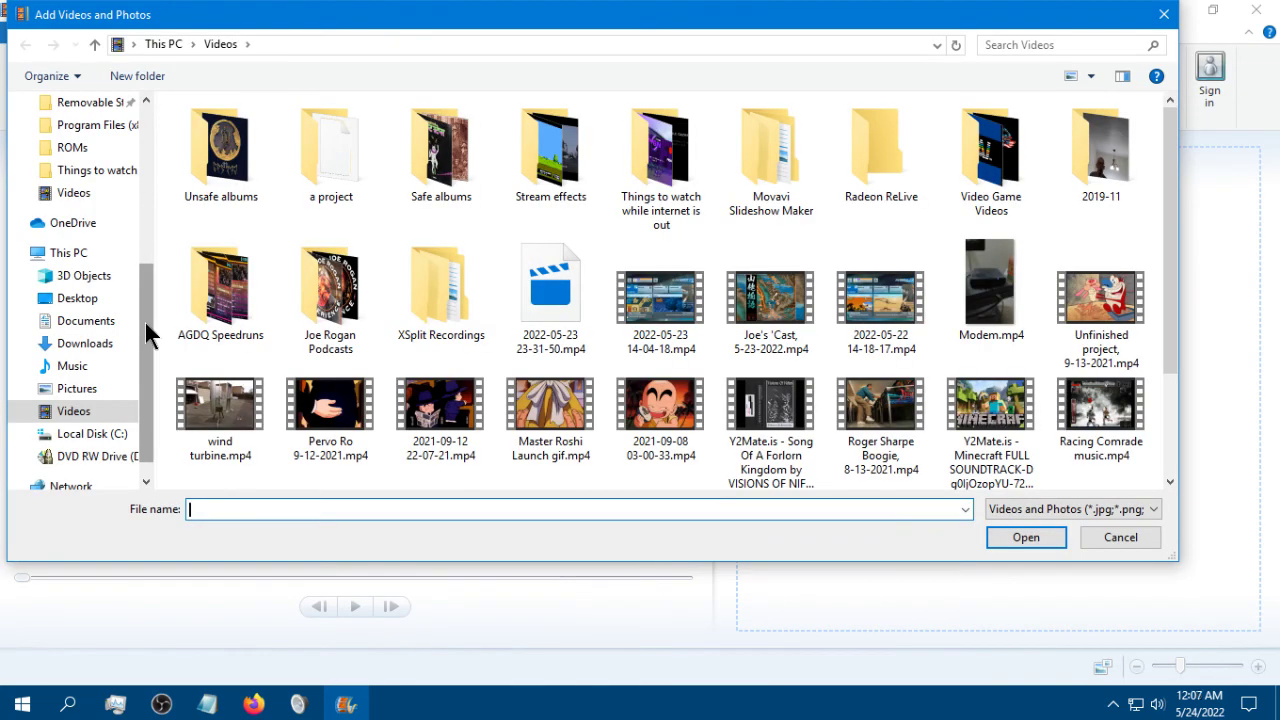
drag(146, 324, 157, 234)
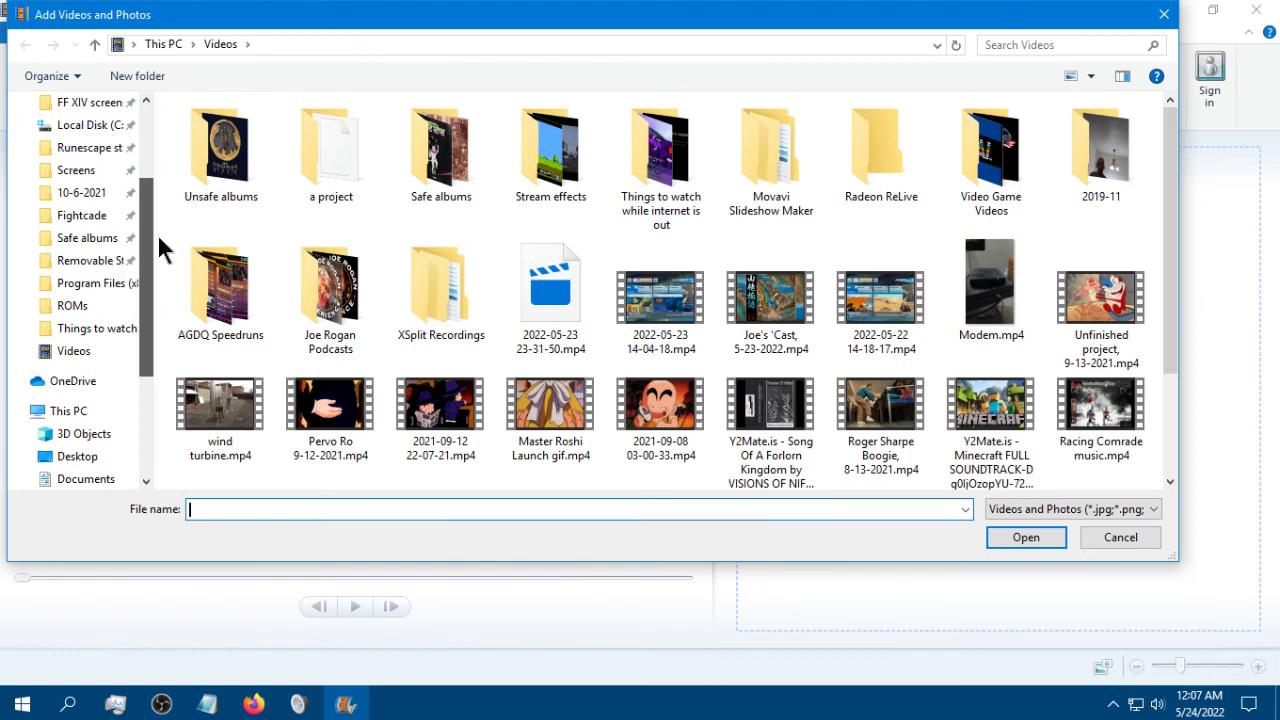
click(80, 193)
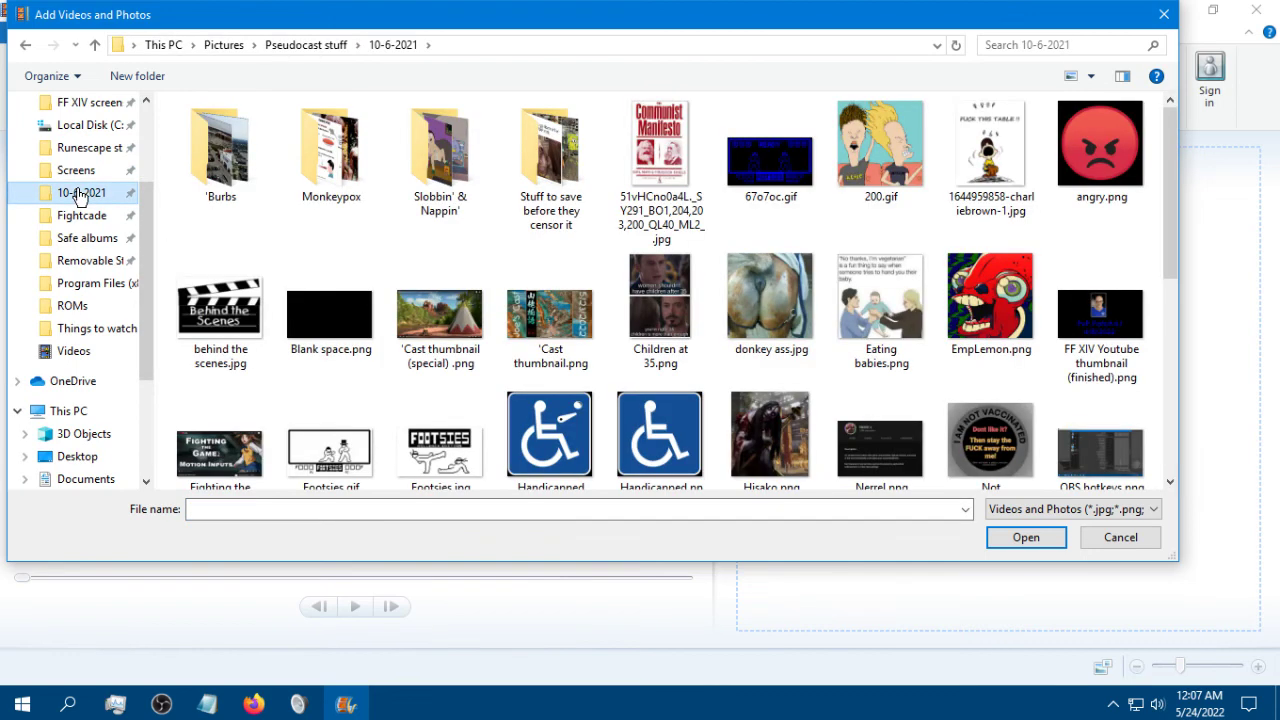
scroll(490, 245, down, 1)
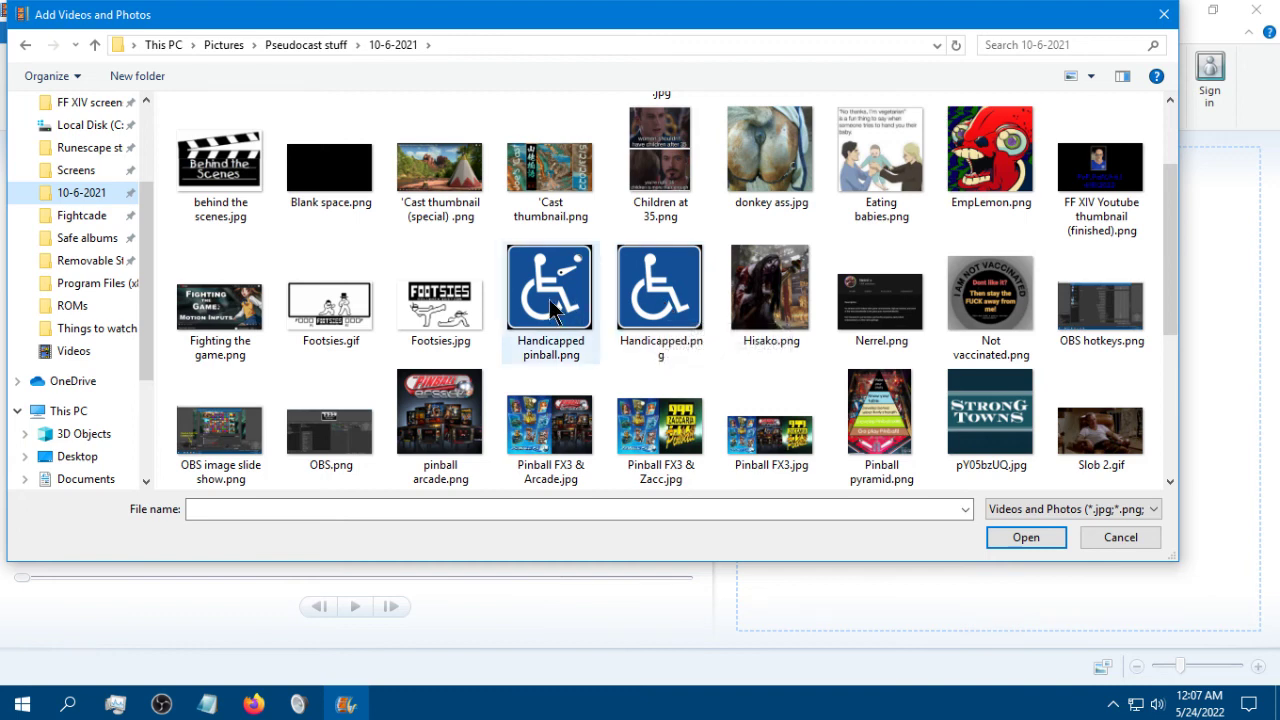
double_click(983, 312)
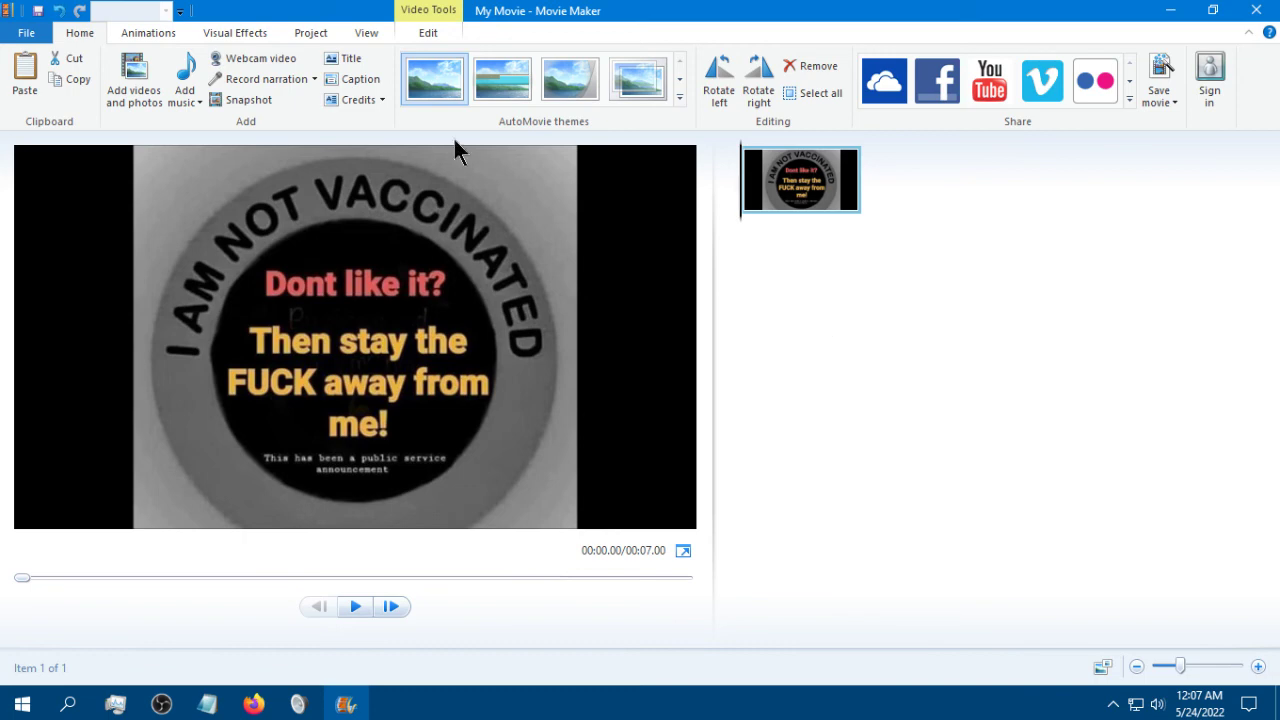
Add Kids cheering.wav to the movie as a narration sound and close Movie Maker
click(313, 79)
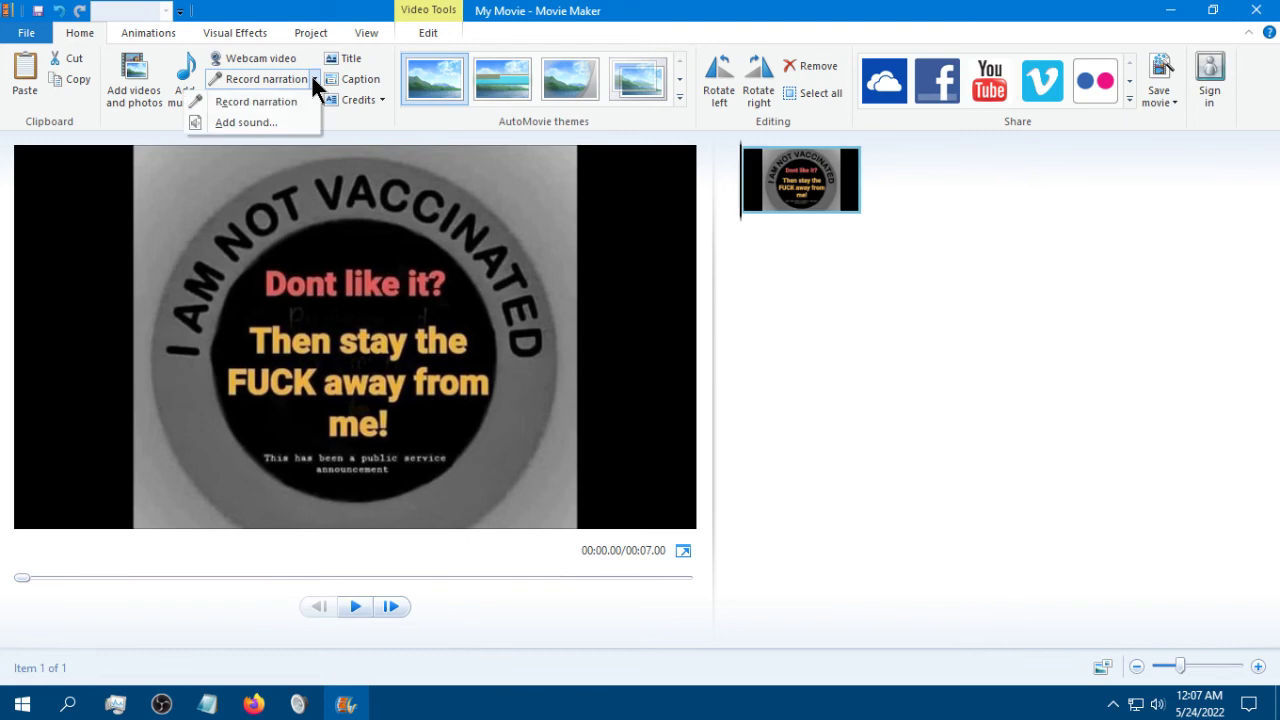
click(272, 120)
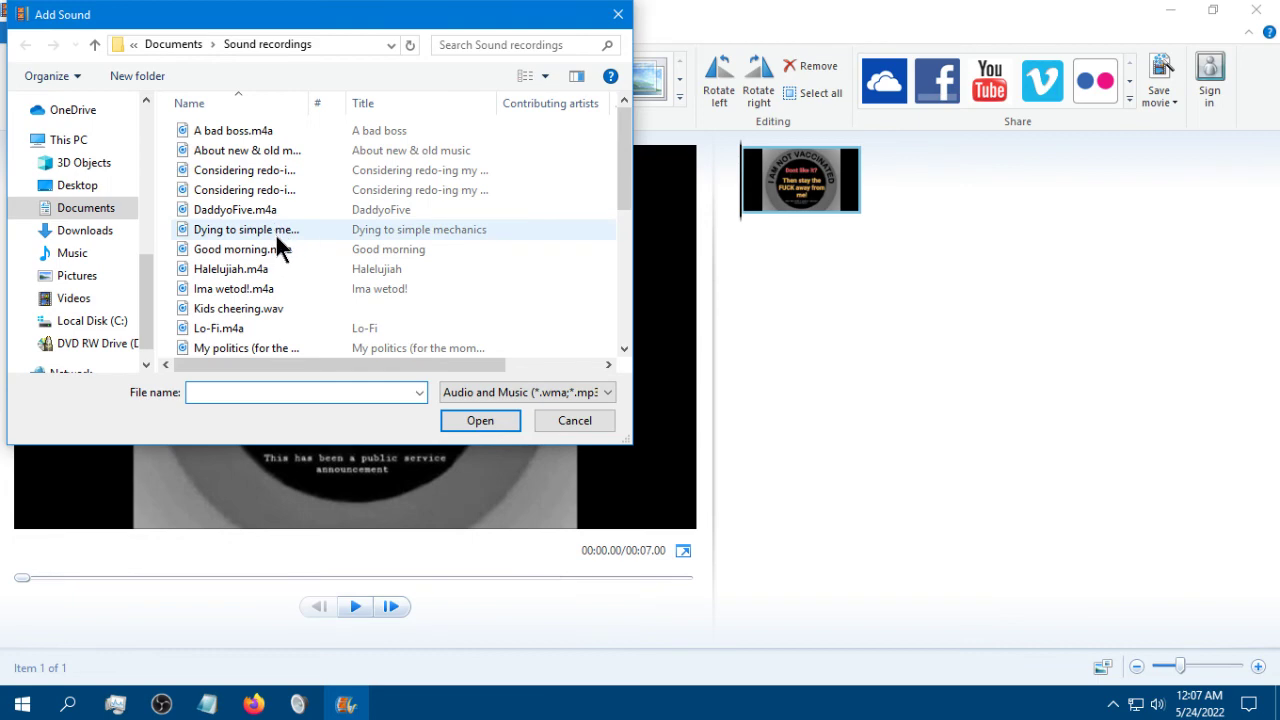
double_click(258, 307)
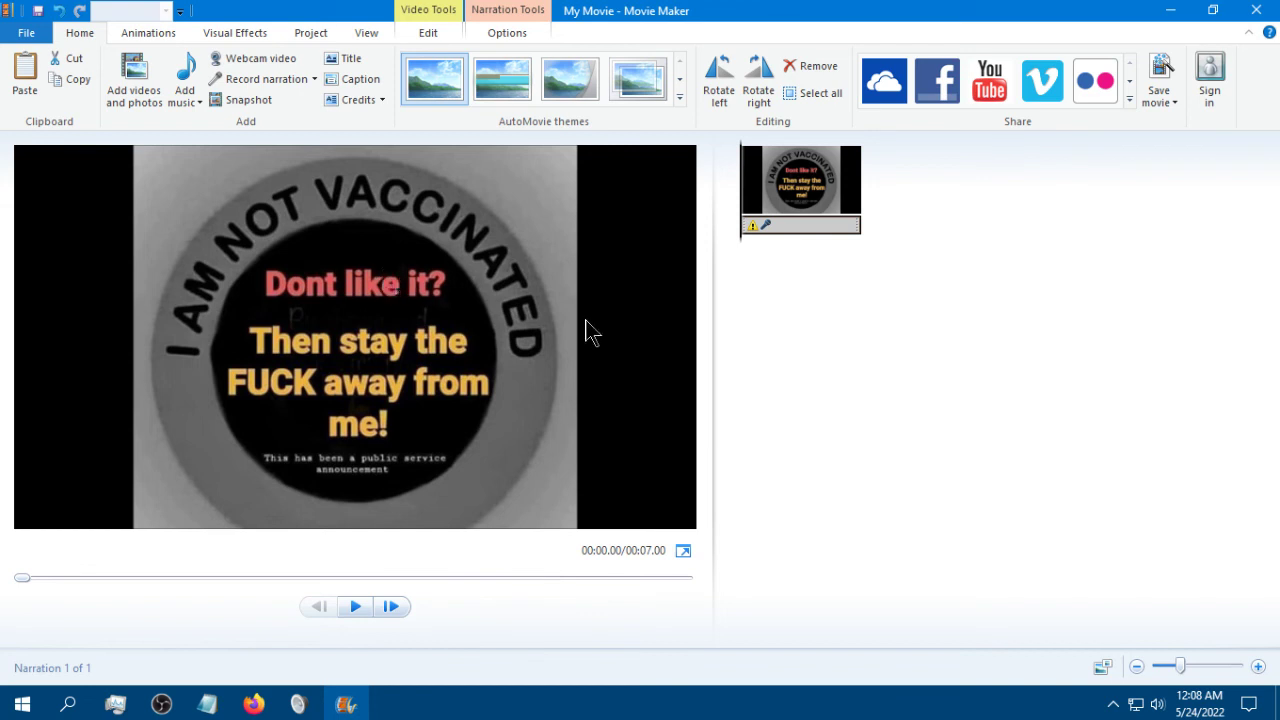
click(1260, 14)
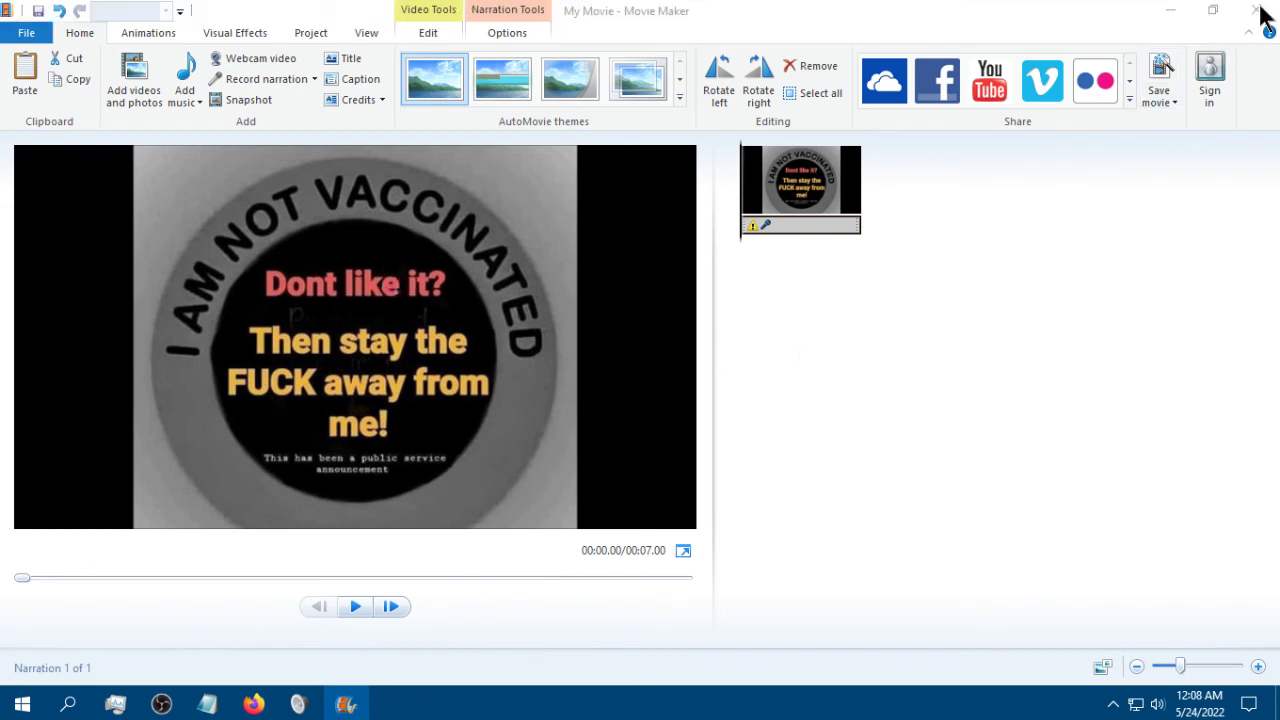
click(679, 350)
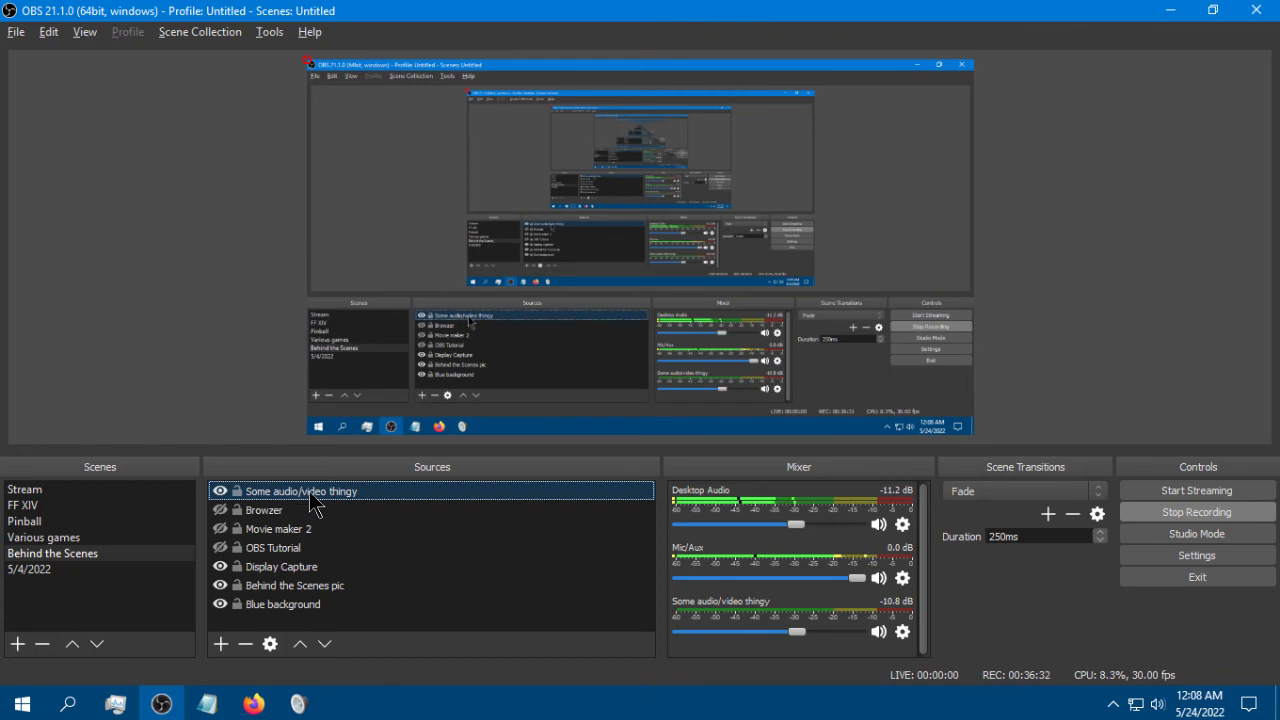
Move Some audio/video thingy directly above Display Capture in the sources and create a new image source named Not vaccinated
drag(301, 491, 308, 550)
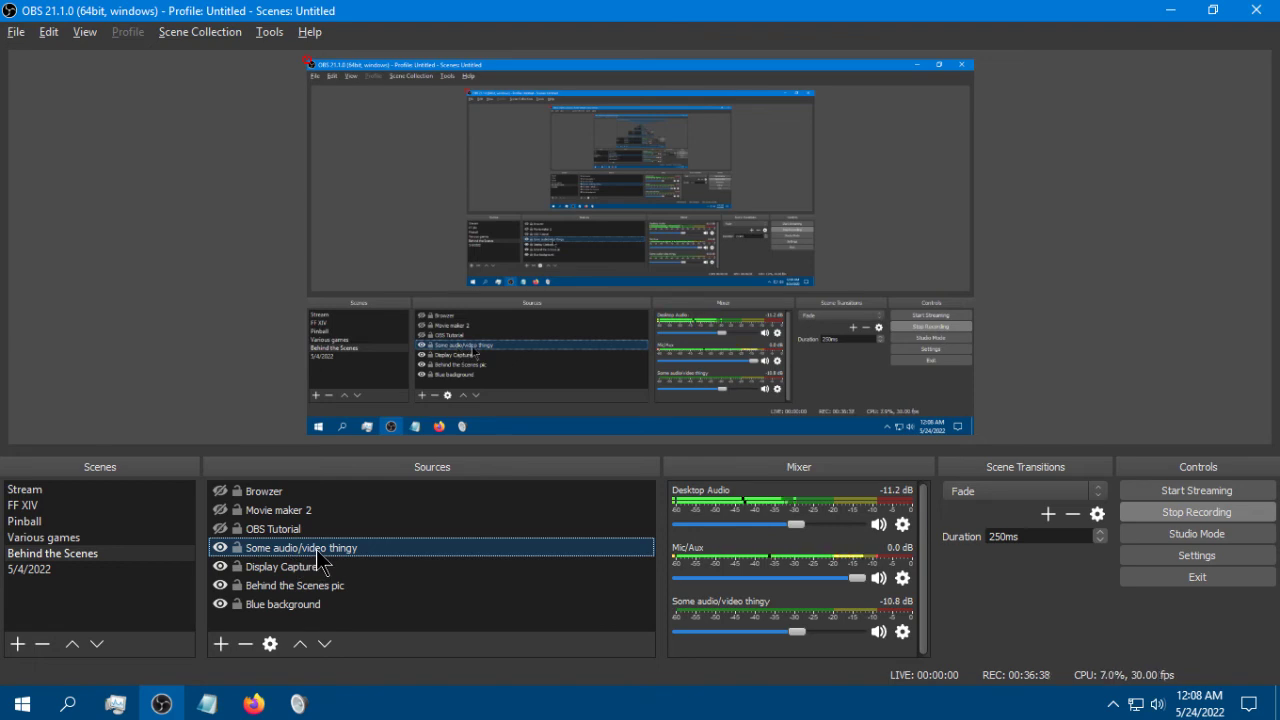
click(218, 647)
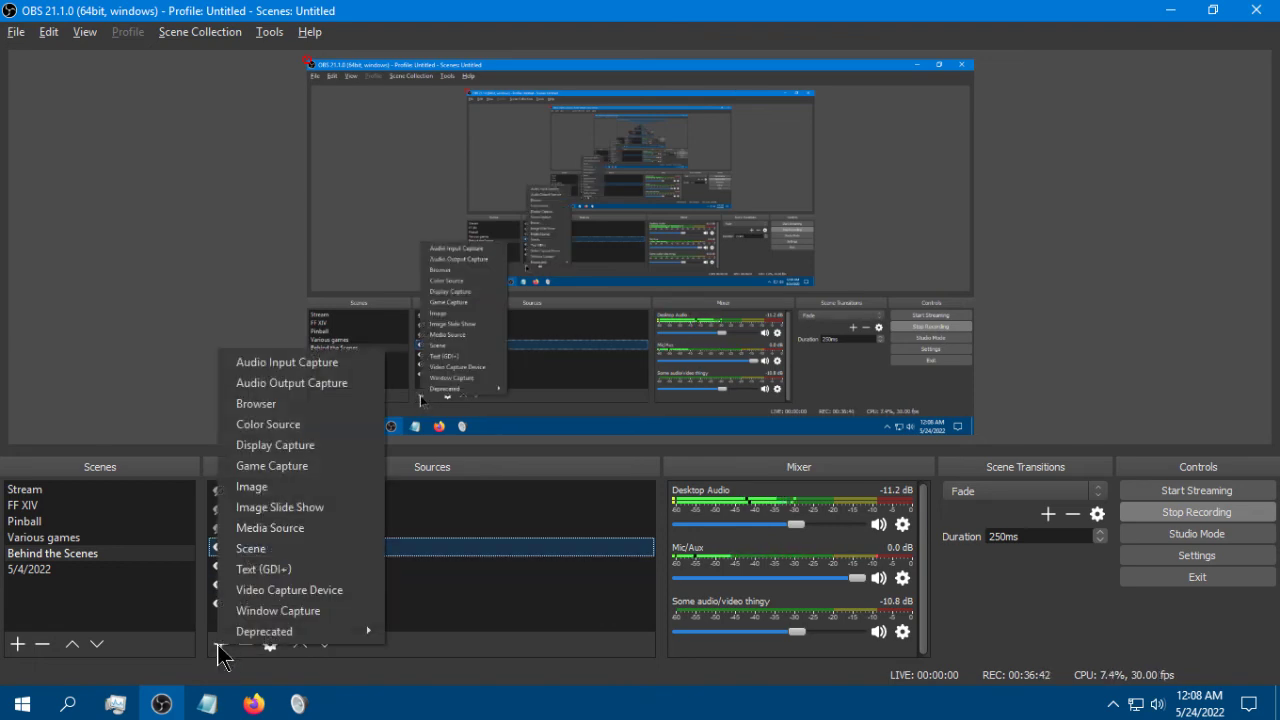
click(272, 487)
text(N)
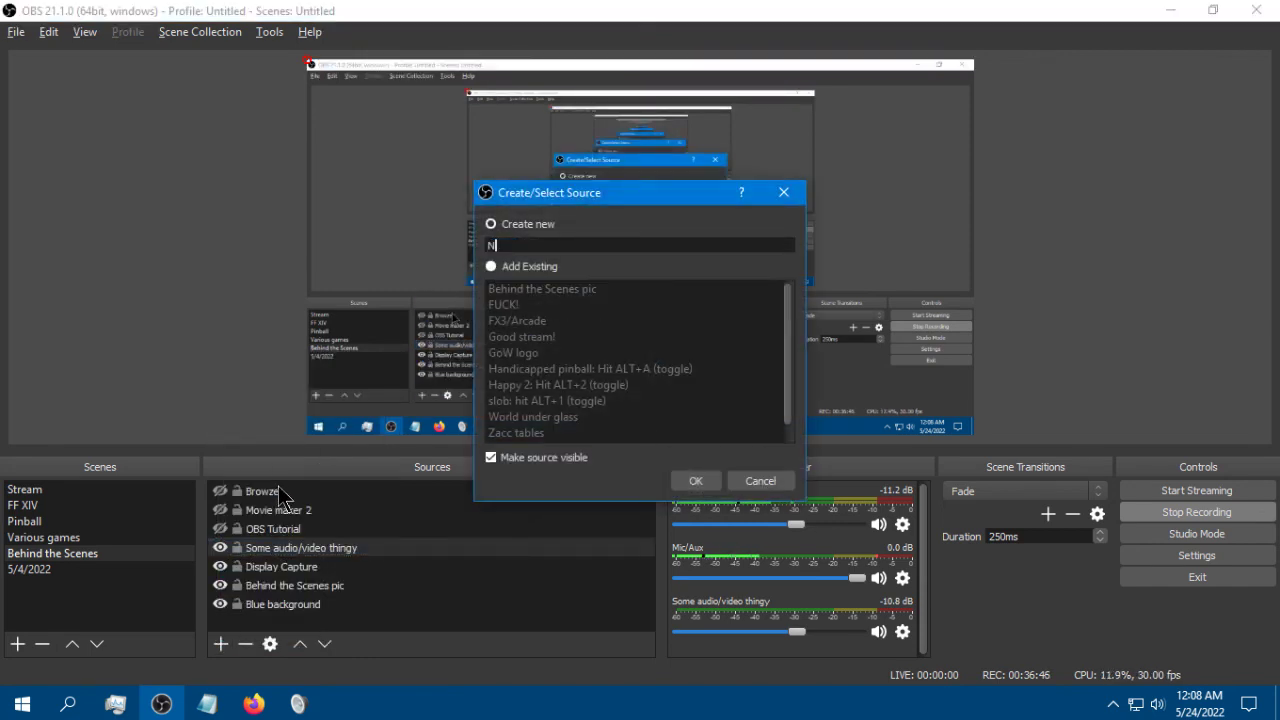
text(ot vaccinated)
key(Return)
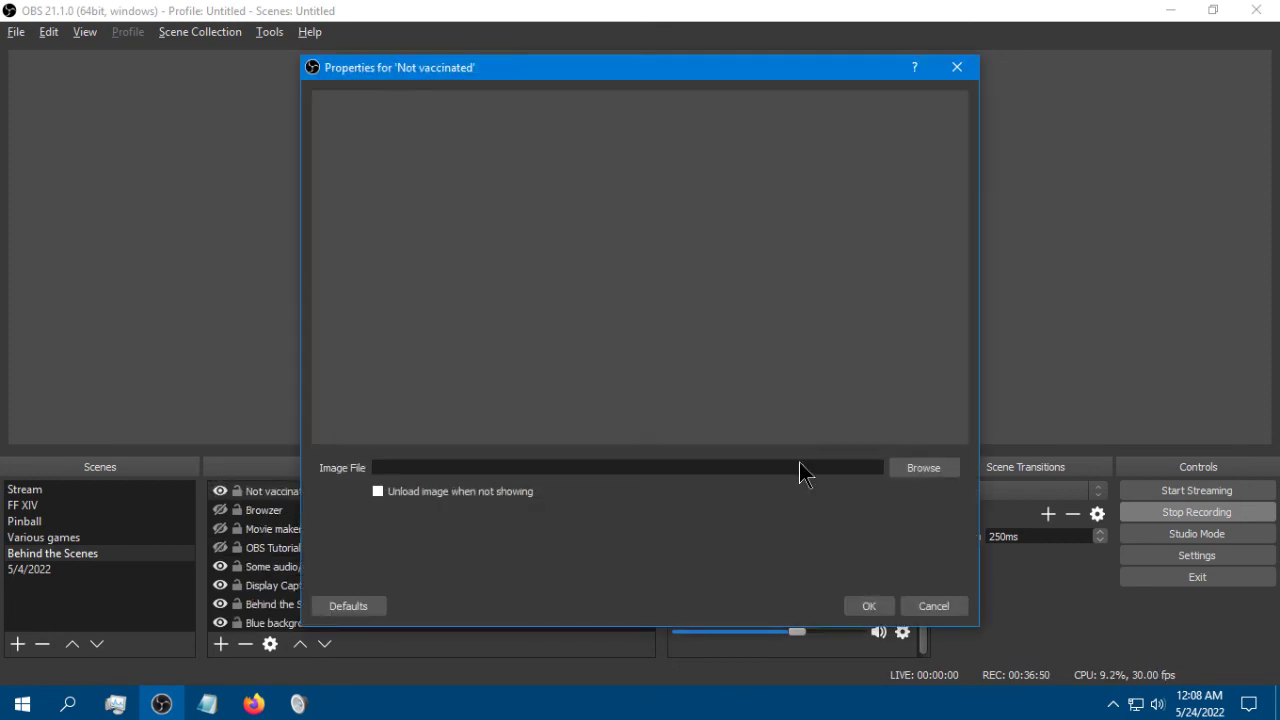
Use Not vaccinated.png from the 10-6-2021 folder as the image file of the Not vaccinated source and accept its properties
click(921, 468)
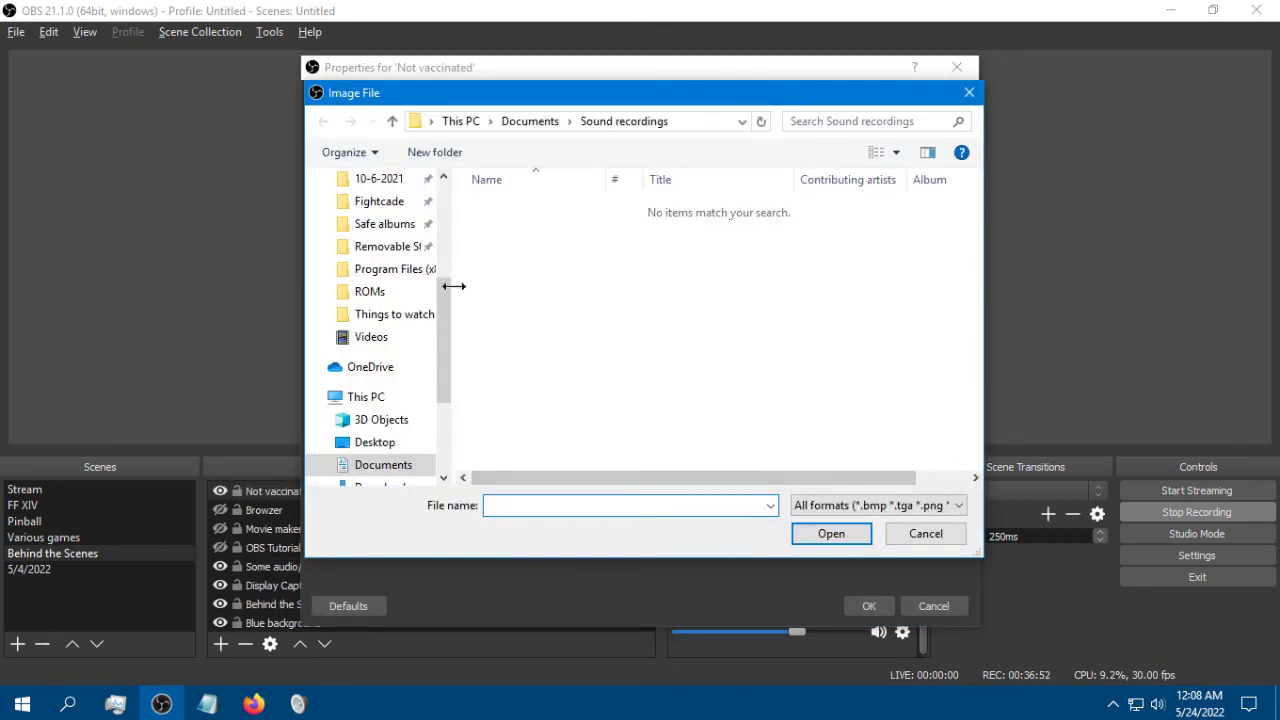
drag(443, 343, 432, 267)
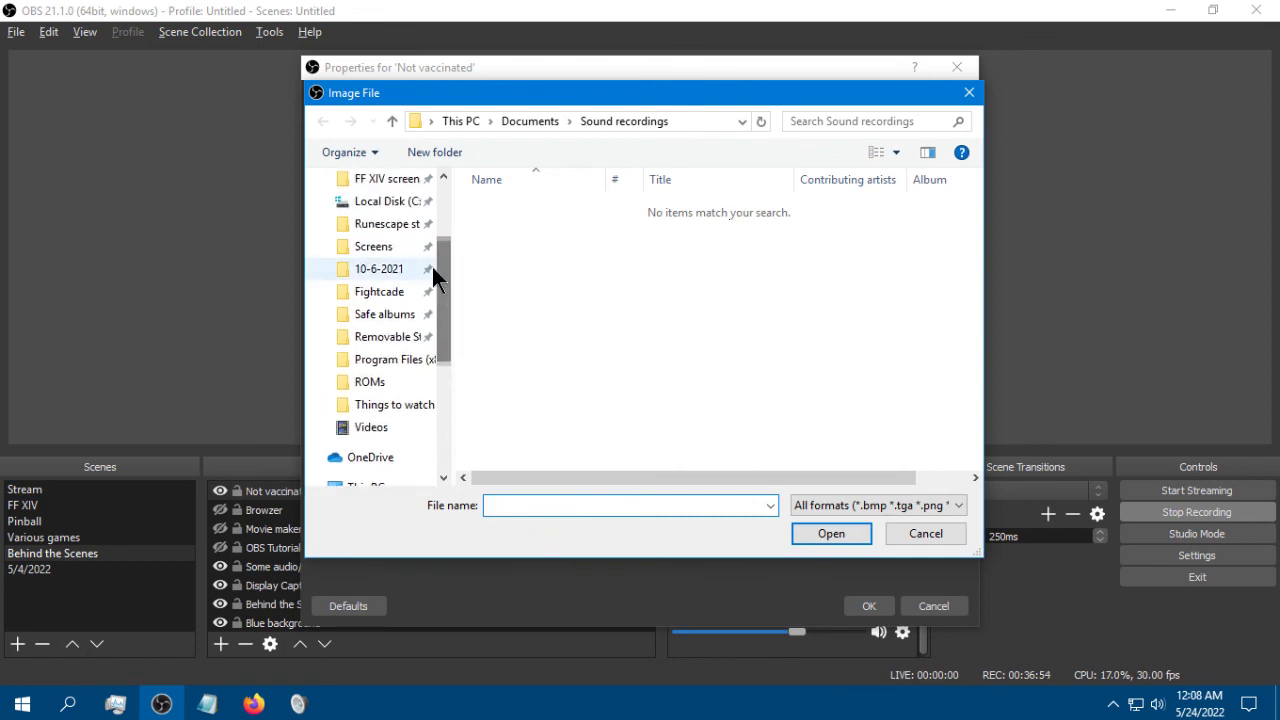
click(372, 270)
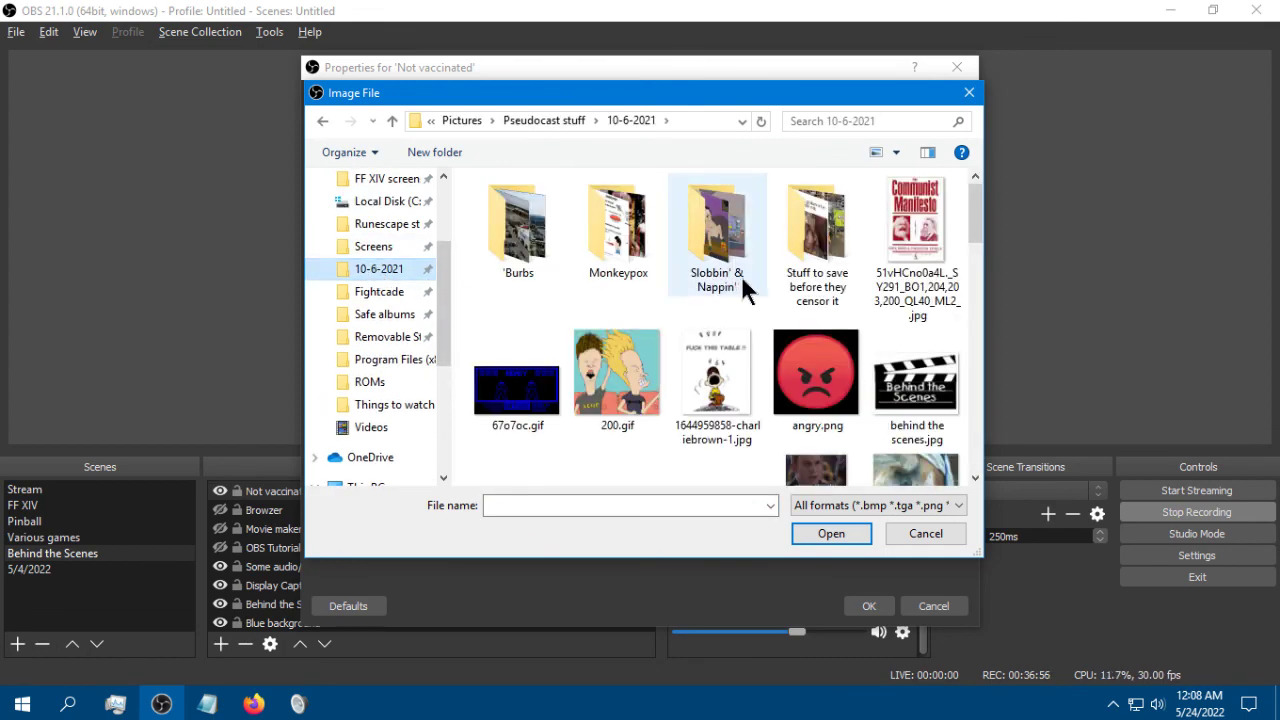
scroll(755, 285, down, 5)
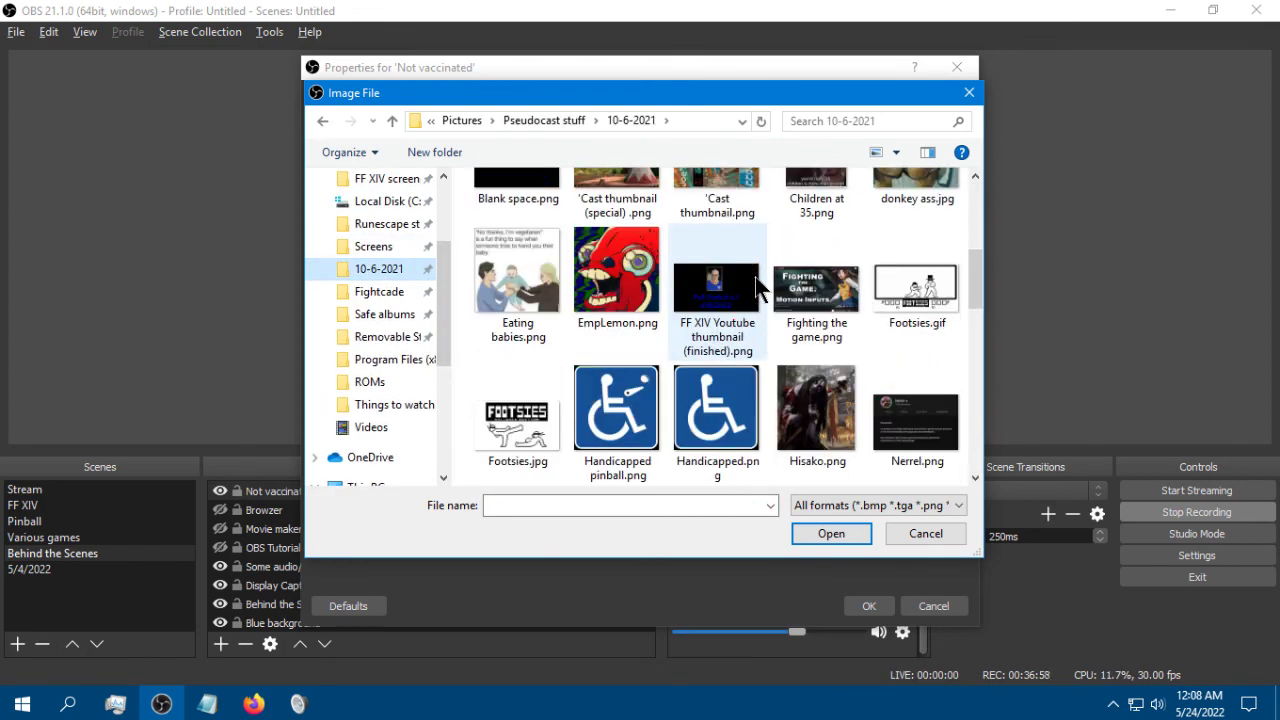
scroll(755, 285, down, 4)
click(512, 303)
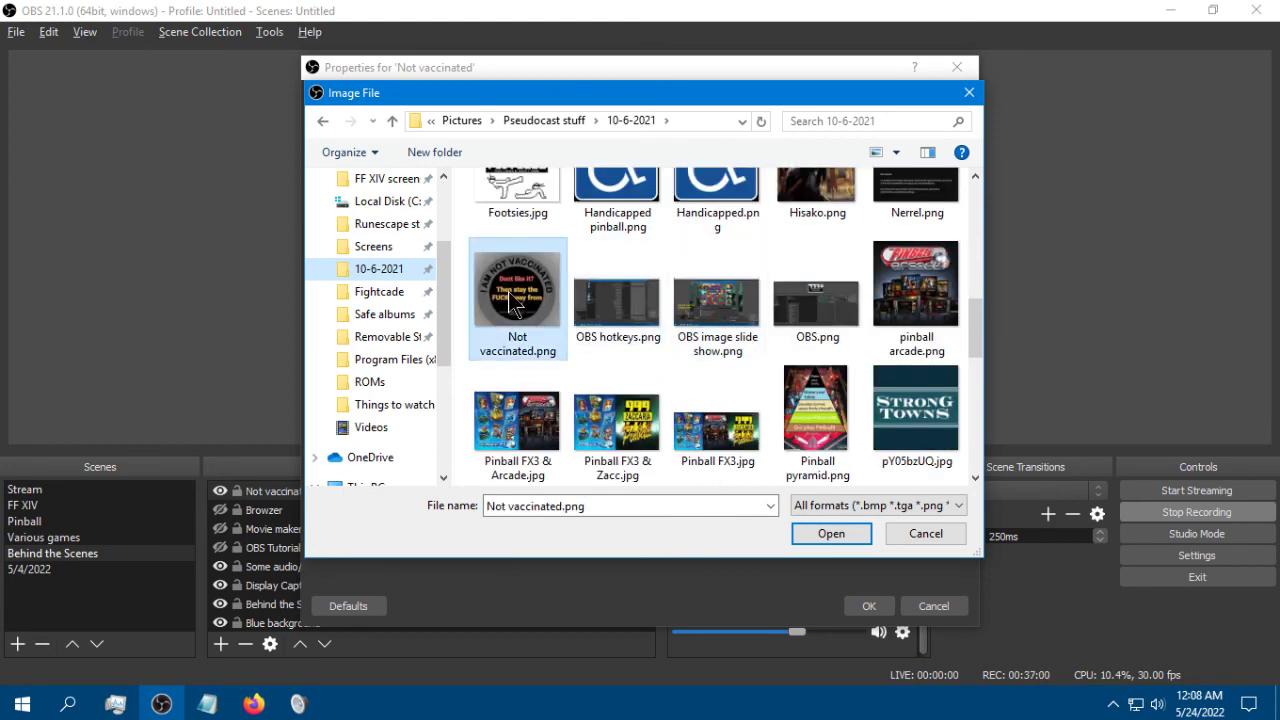
double_click(508, 298)
click(876, 608)
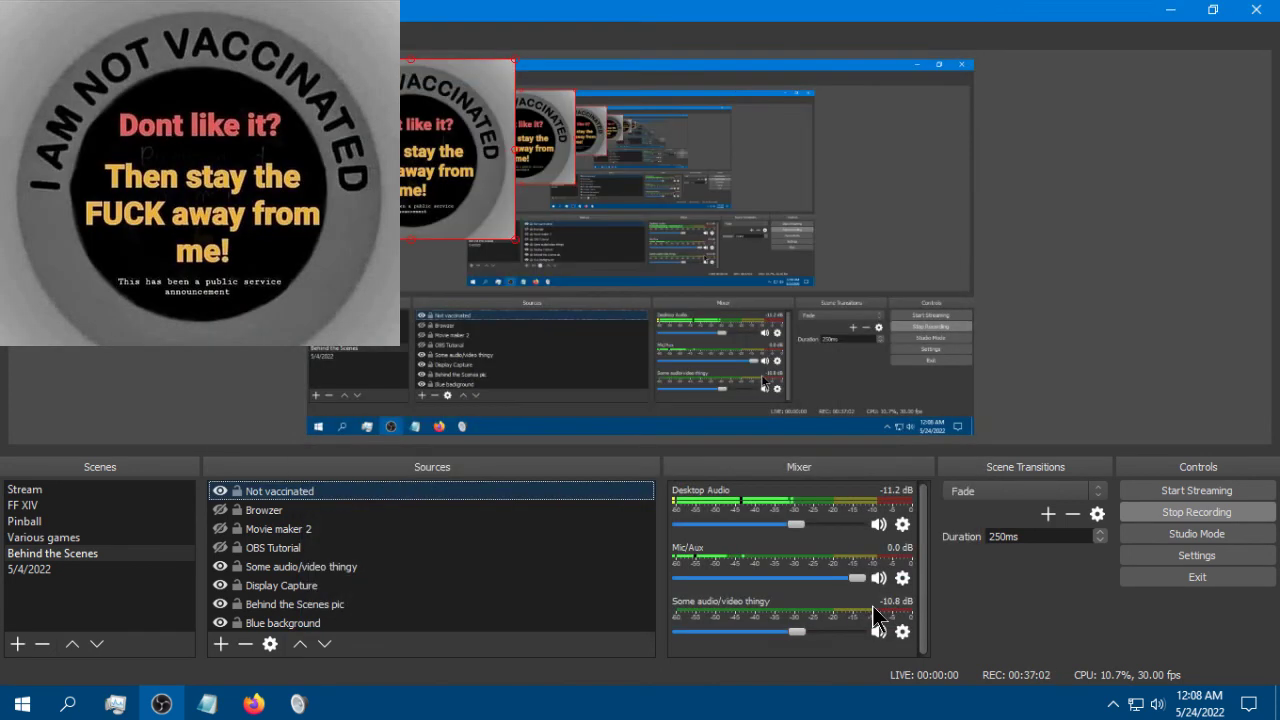
Move the Not vaccinated image to the middle of the preview canvas and enlarge it slightly
drag(430, 150, 622, 260)
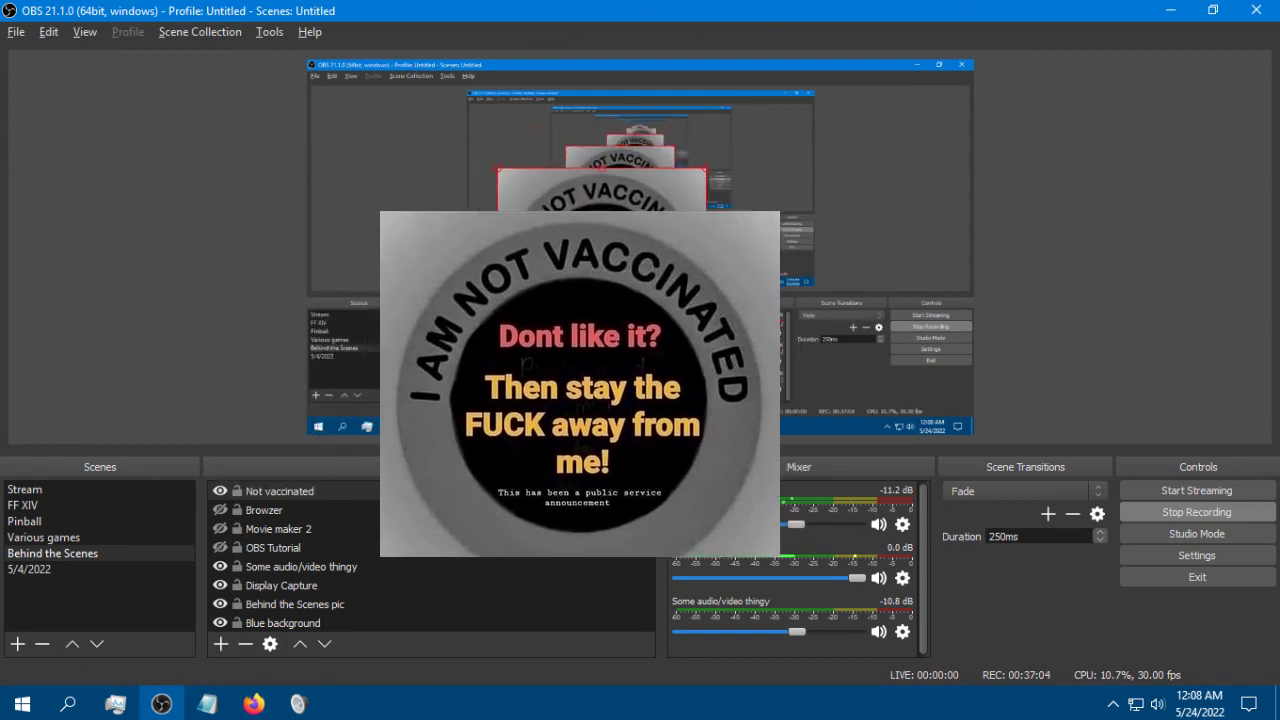
drag(612, 370, 614, 339)
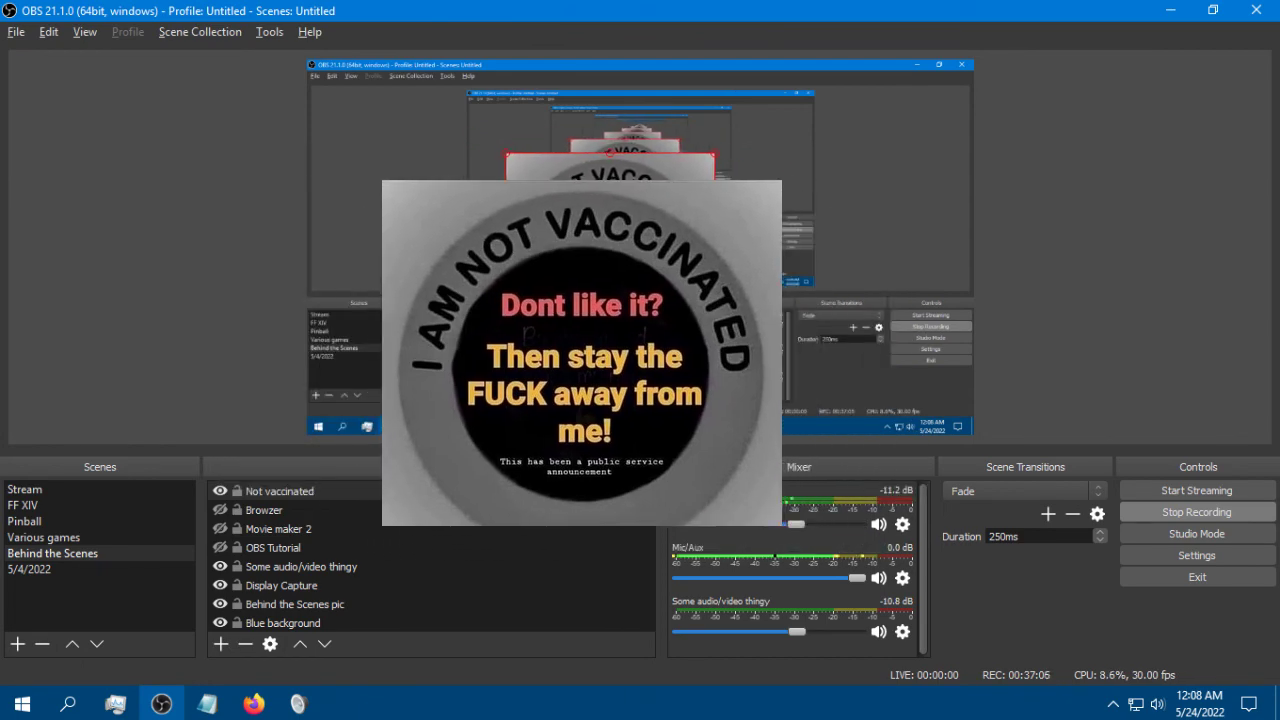
drag(782, 525, 455, 312)
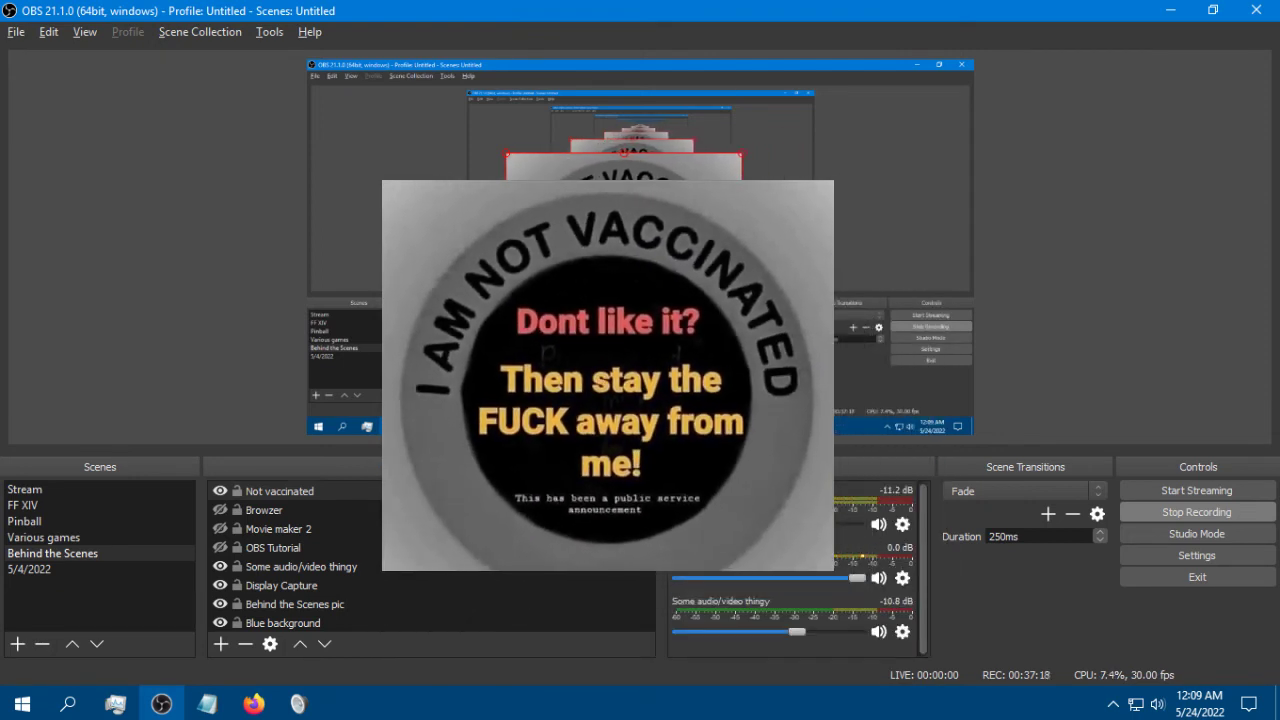
Move Not vaccinated directly above Some audio/video thingy in the sources and hide both sources
drag(270, 490, 260, 553)
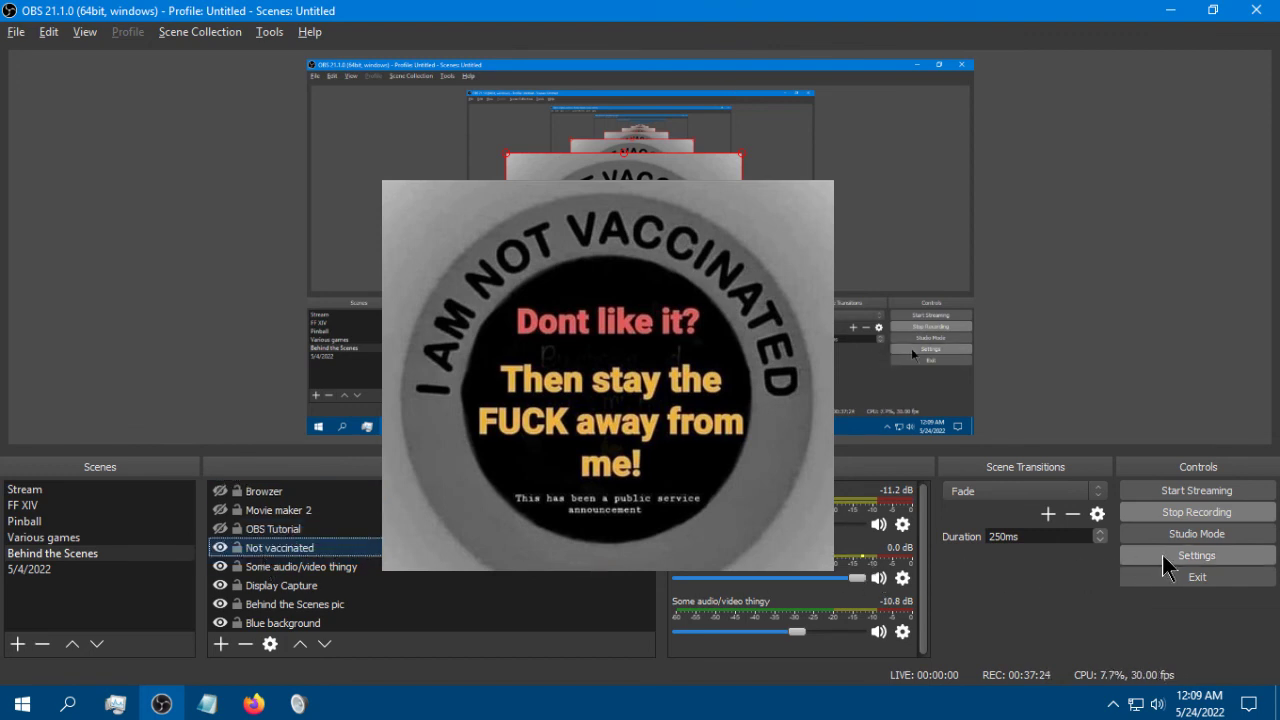
click(220, 547)
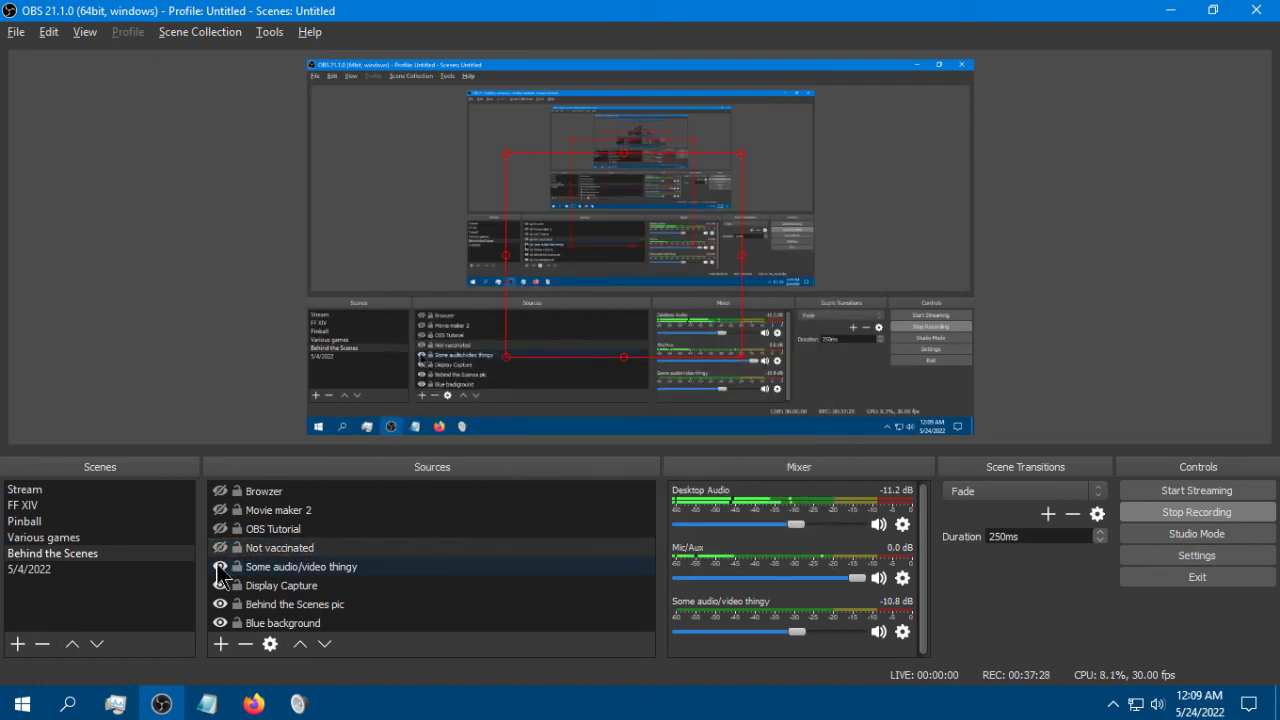
click(220, 566)
Enable Close file when inactive for Some audio/video thingy and accept the source properties
right_click(285, 567)
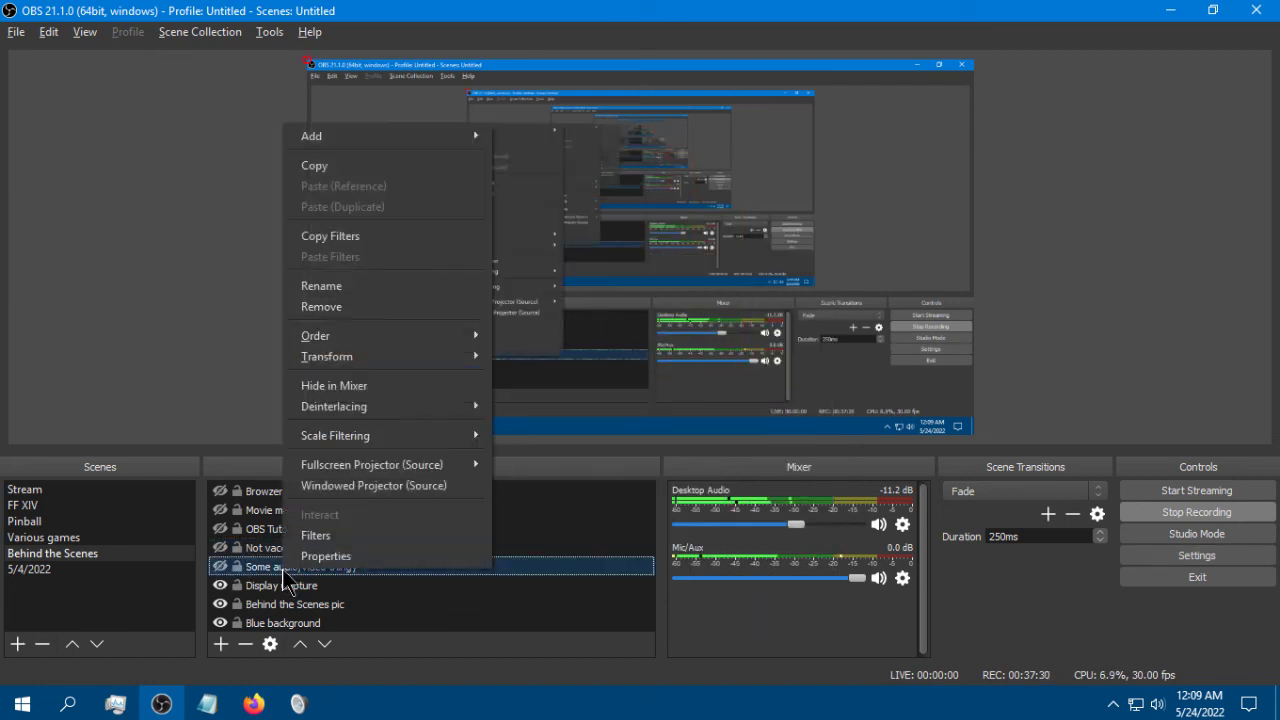
click(325, 556)
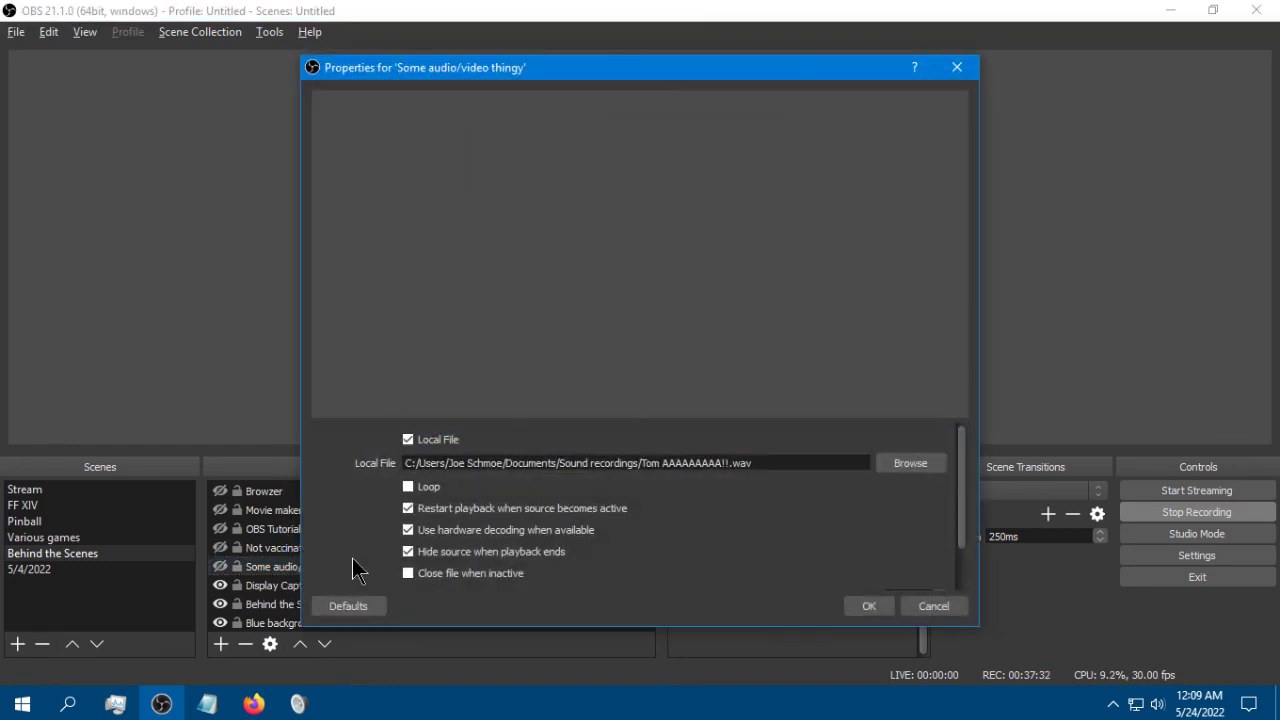
click(408, 573)
scroll(674, 525, down, 1)
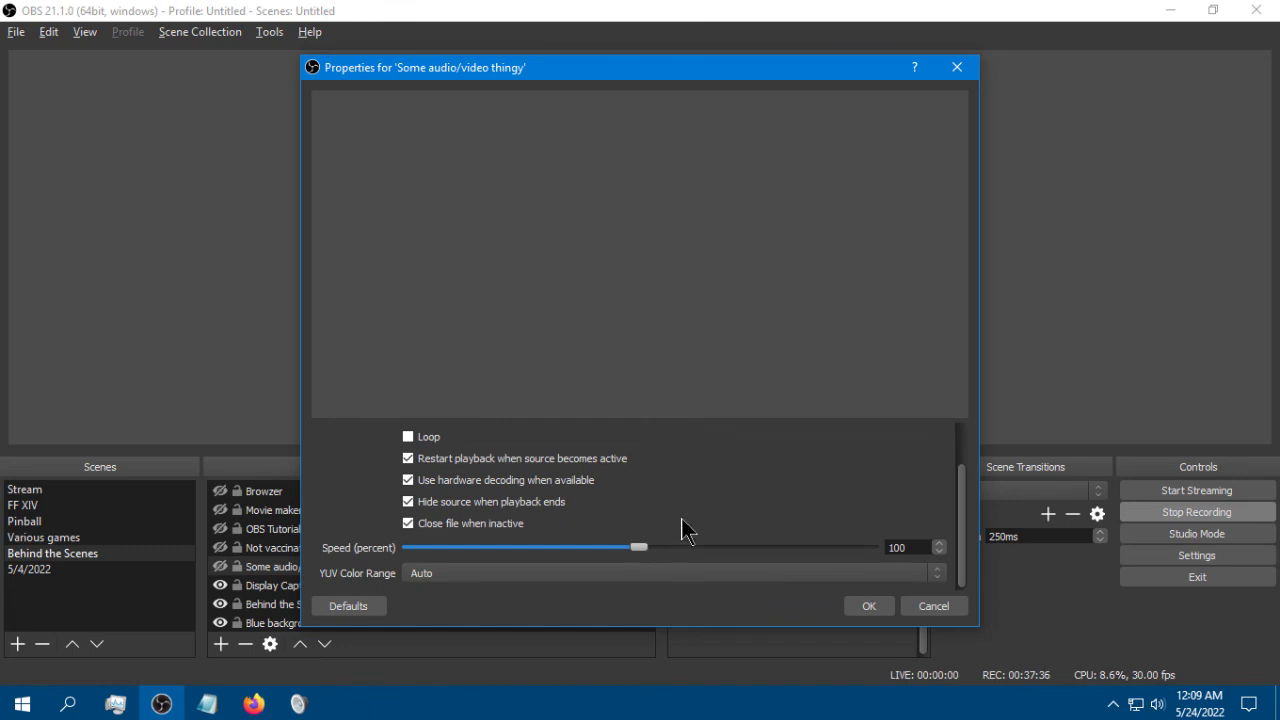
scroll(688, 506, up, 2)
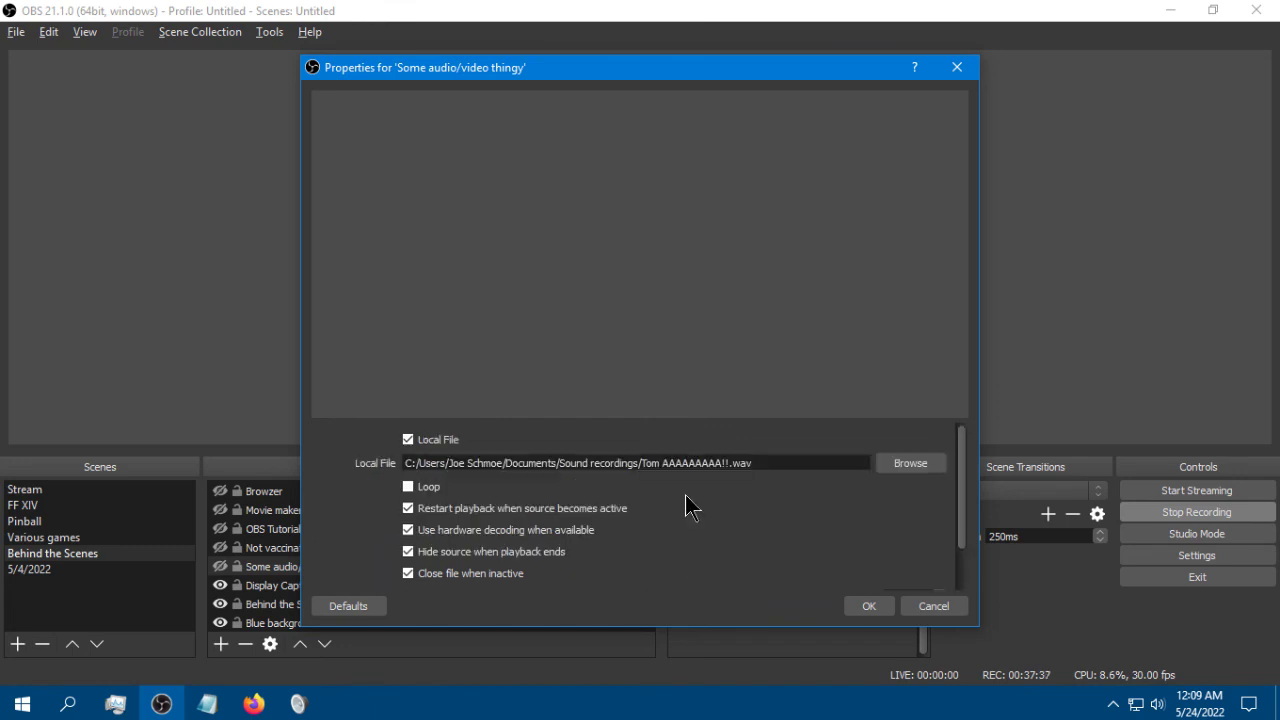
click(866, 607)
In the hotkey settings for the Behind the Scenes scene, assign Alt + Q to both showing and hiding Some audio/video thingy
click(1182, 554)
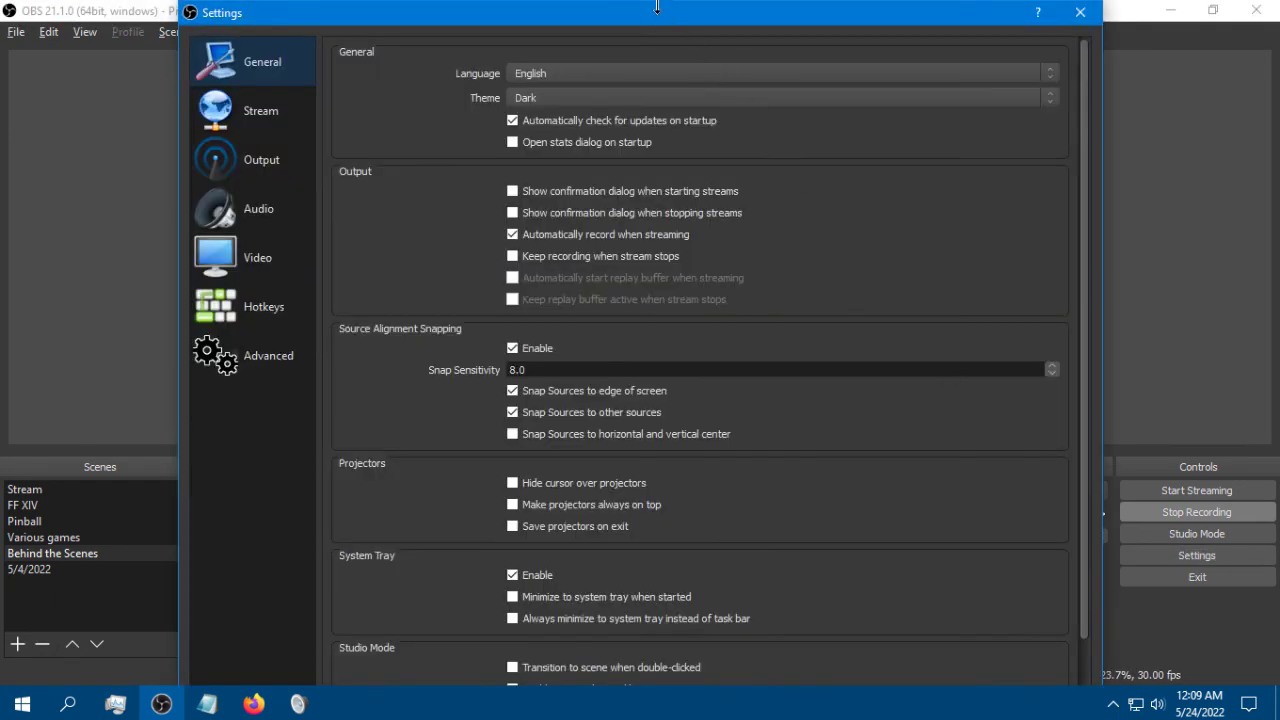
drag(663, 12, 637, 113)
click(289, 404)
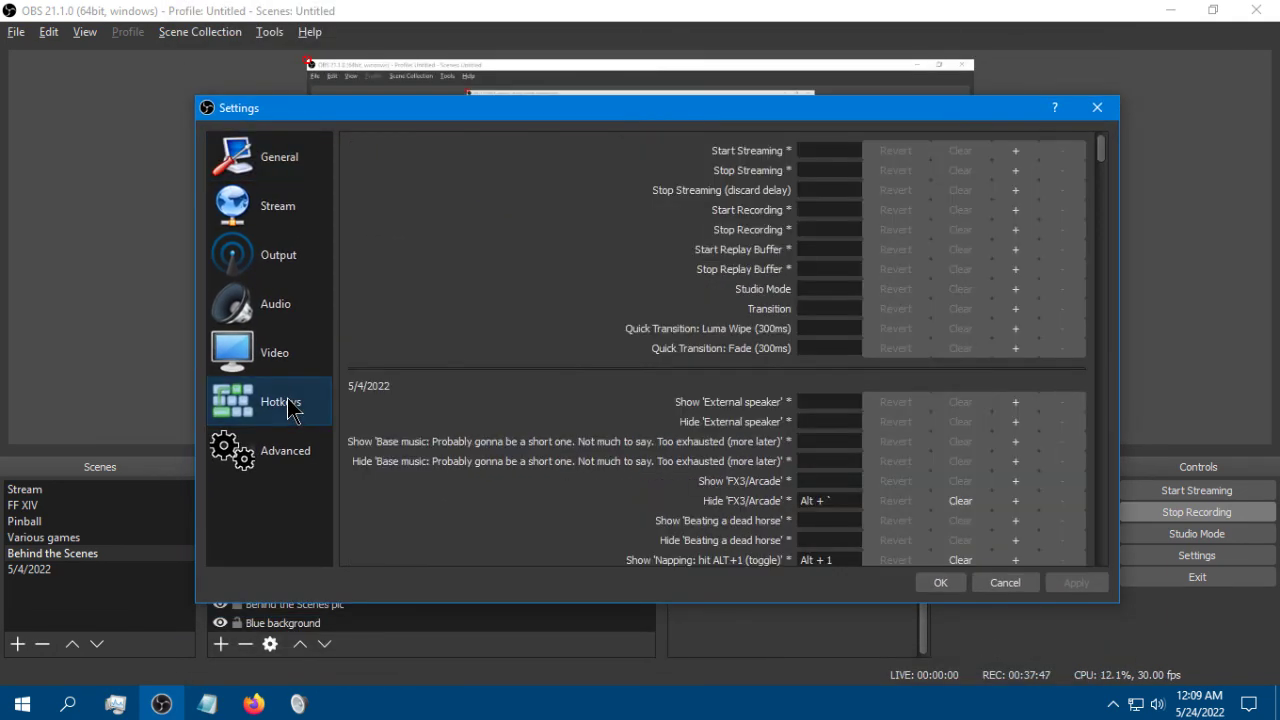
scroll(665, 327, down, 5)
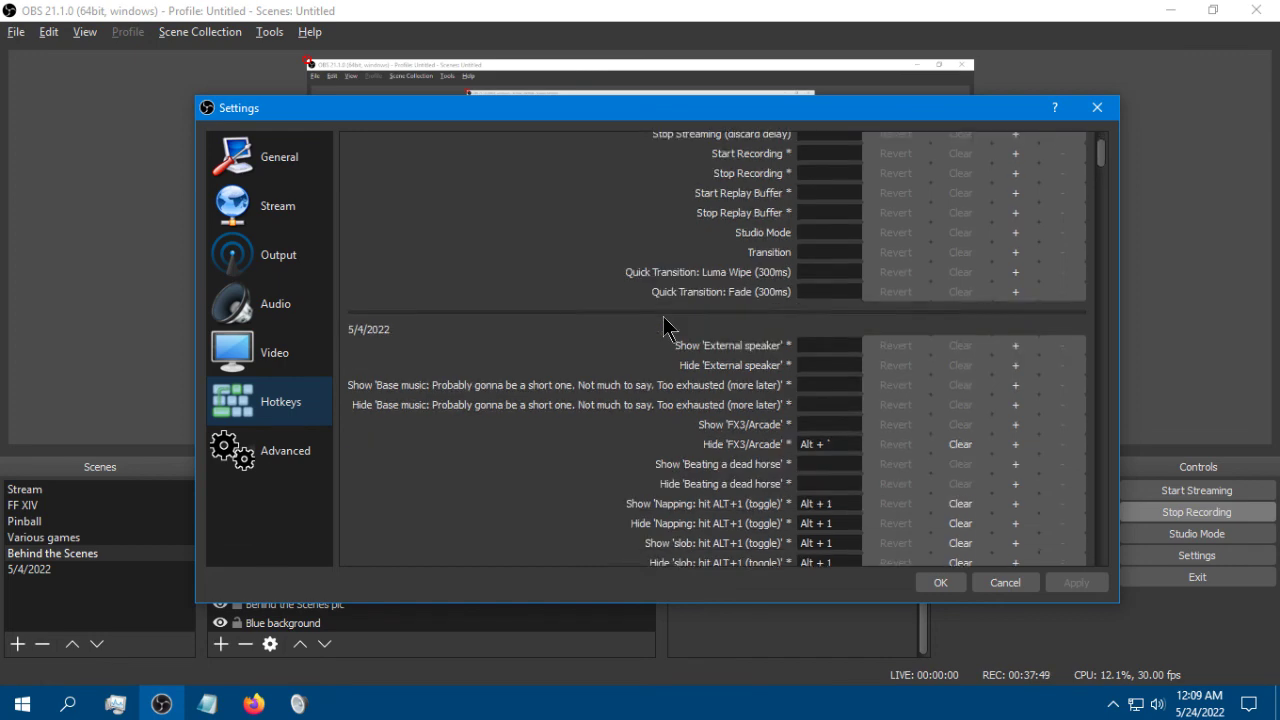
scroll(632, 357, down, 4)
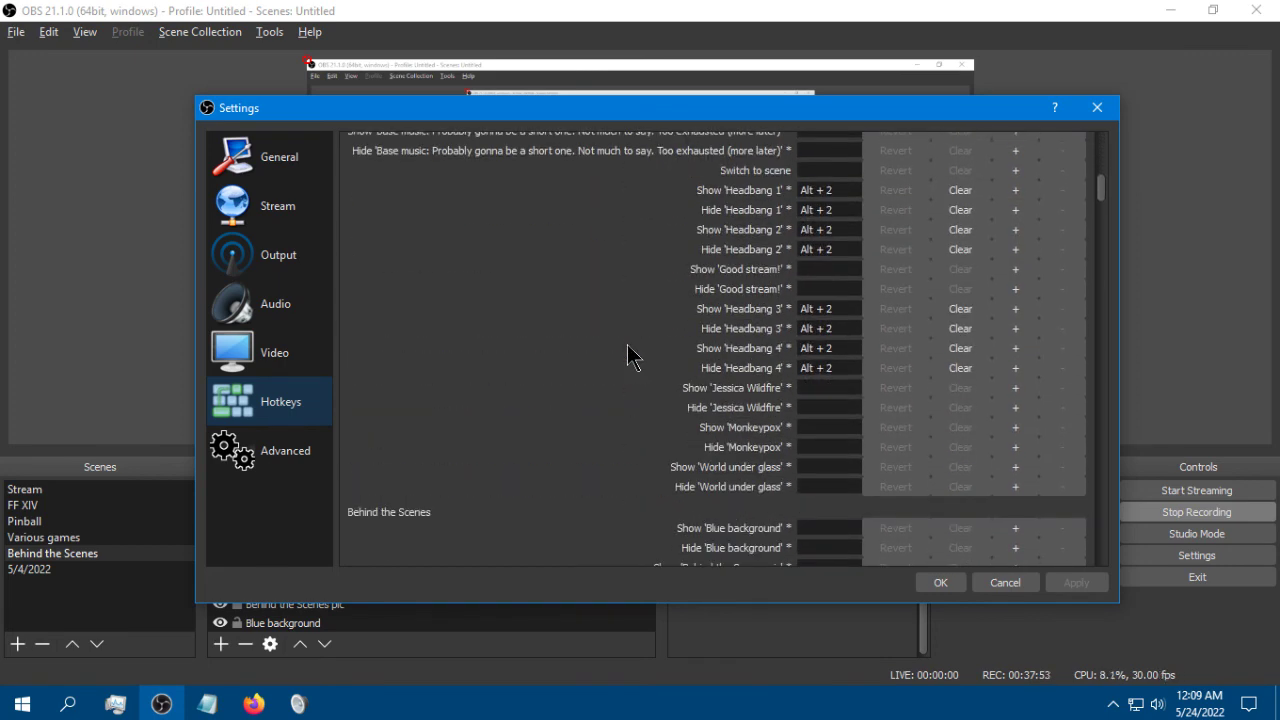
scroll(630, 355, down, 3)
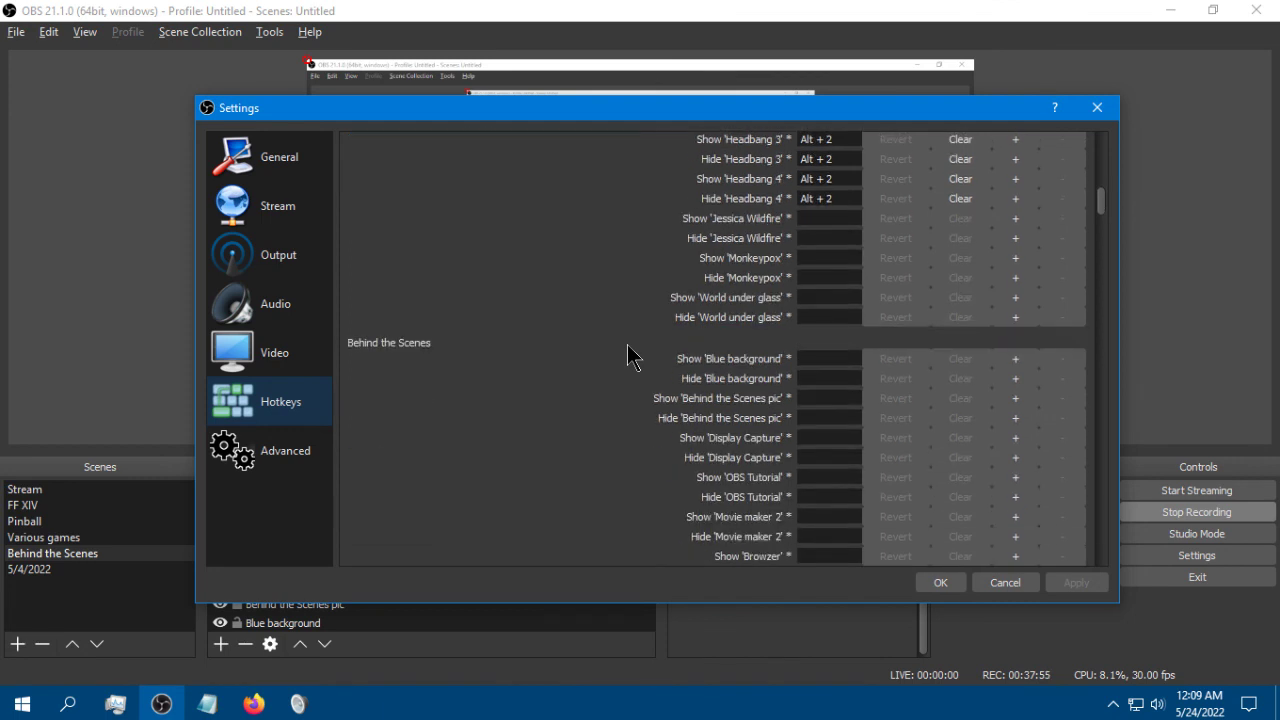
scroll(630, 355, down, 3)
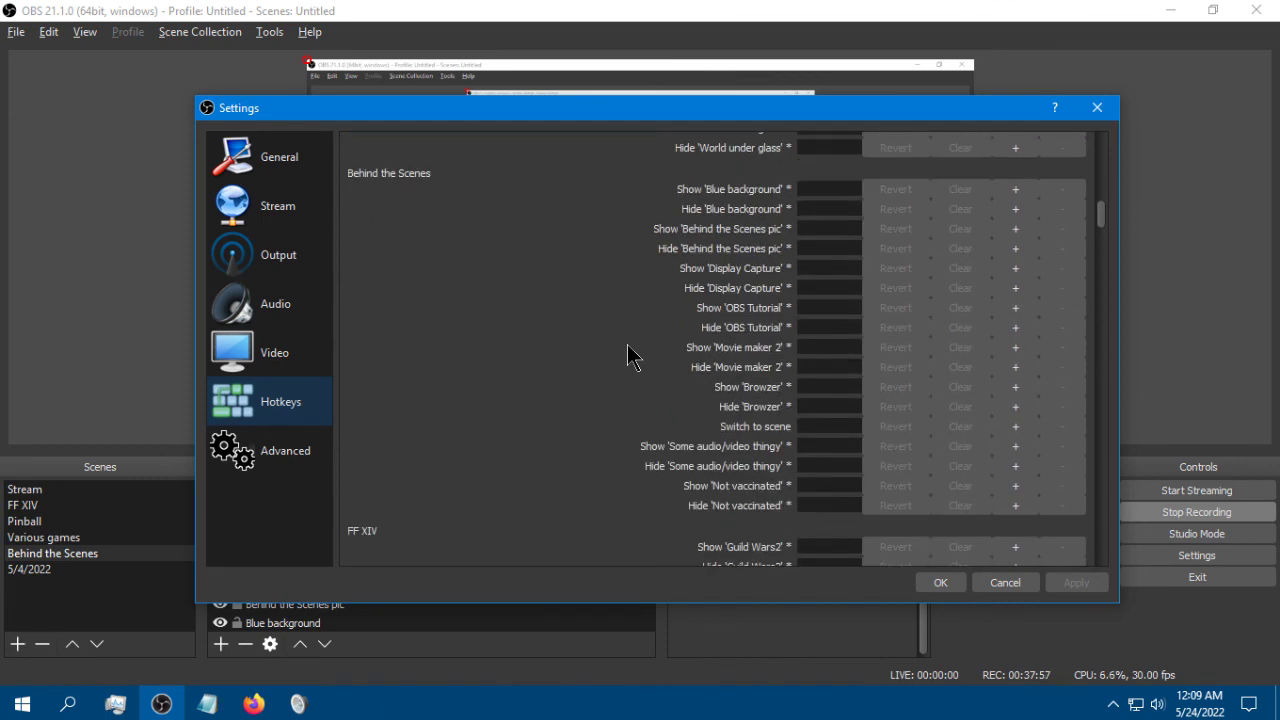
scroll(628, 355, down, 1)
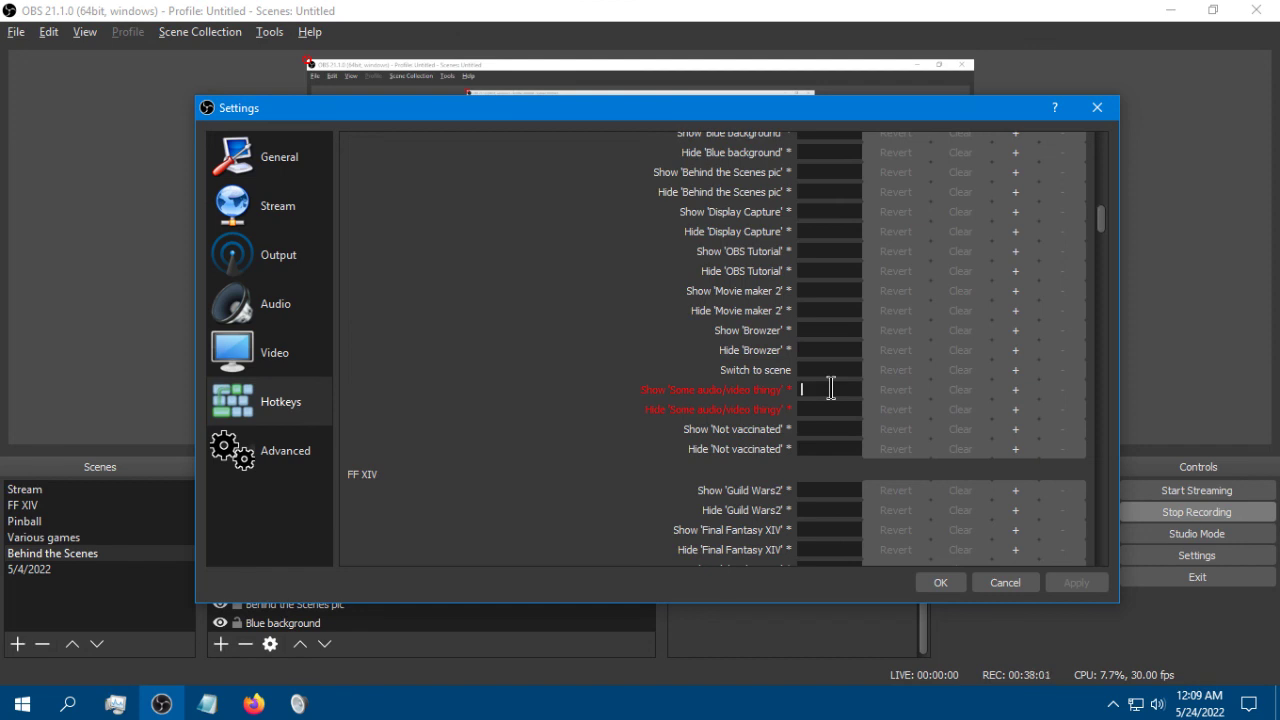
key(alt)
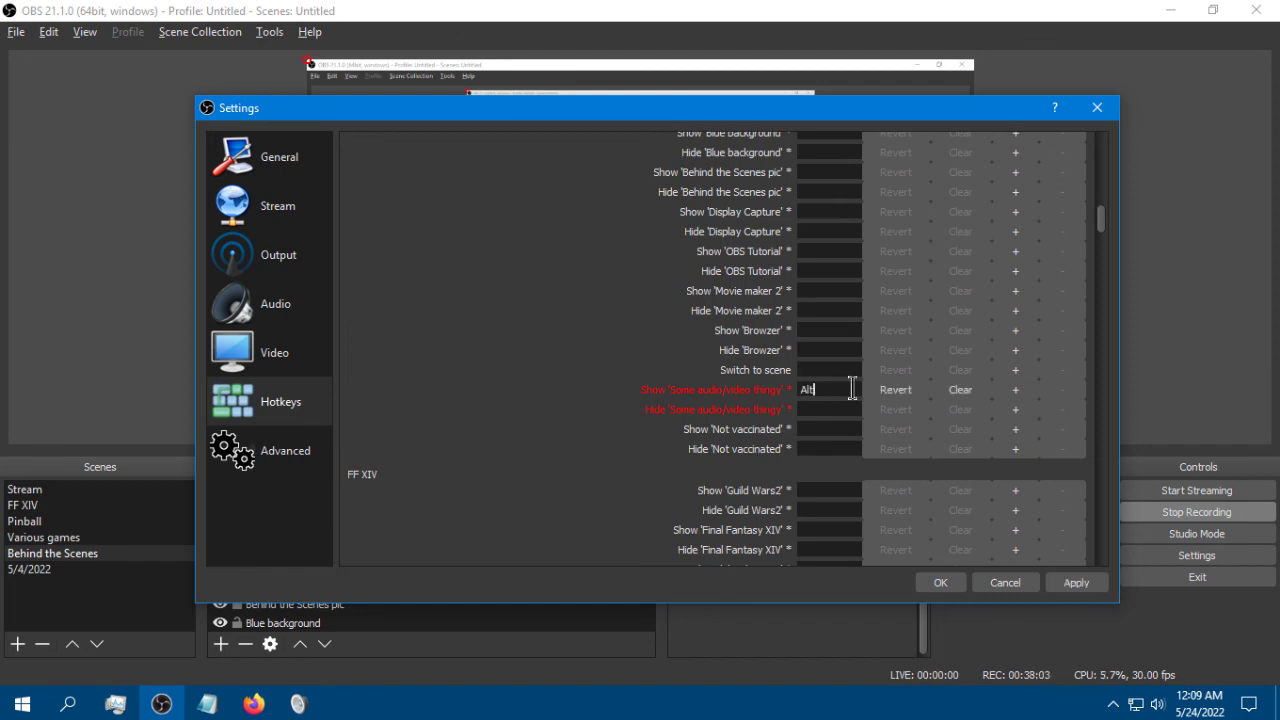
key(alt+q)
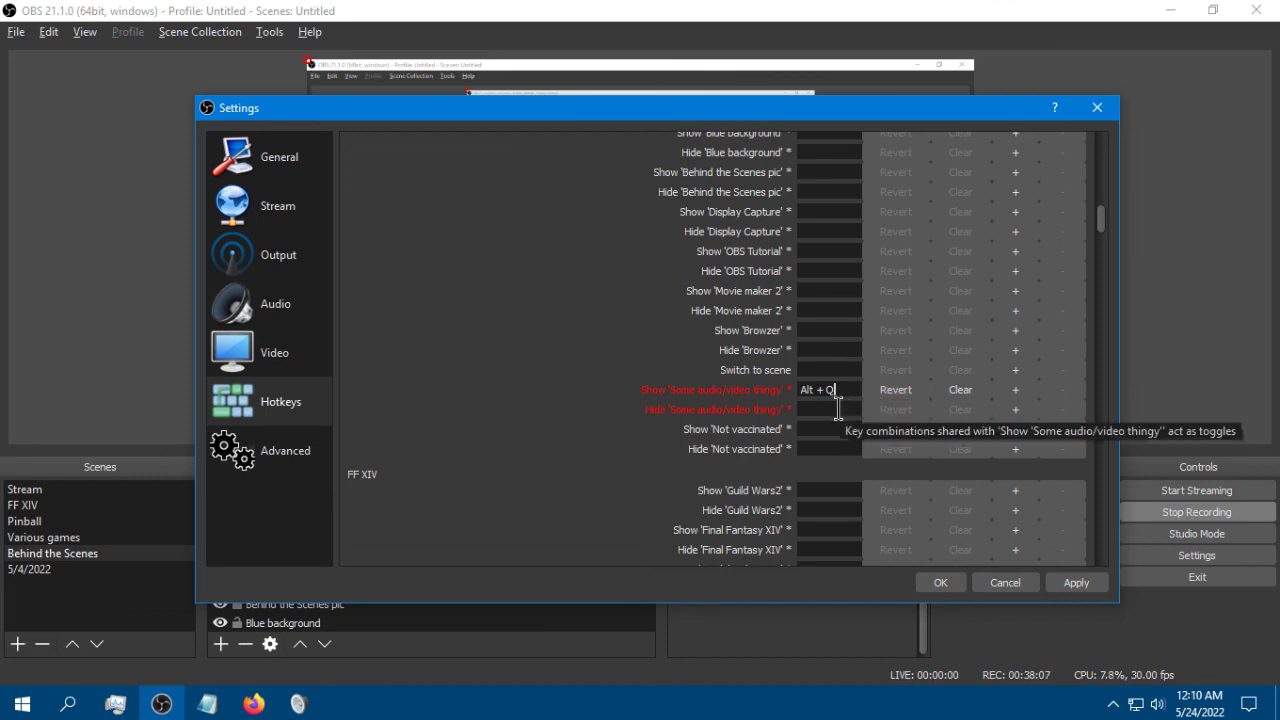
click(838, 407)
key(alt+q)
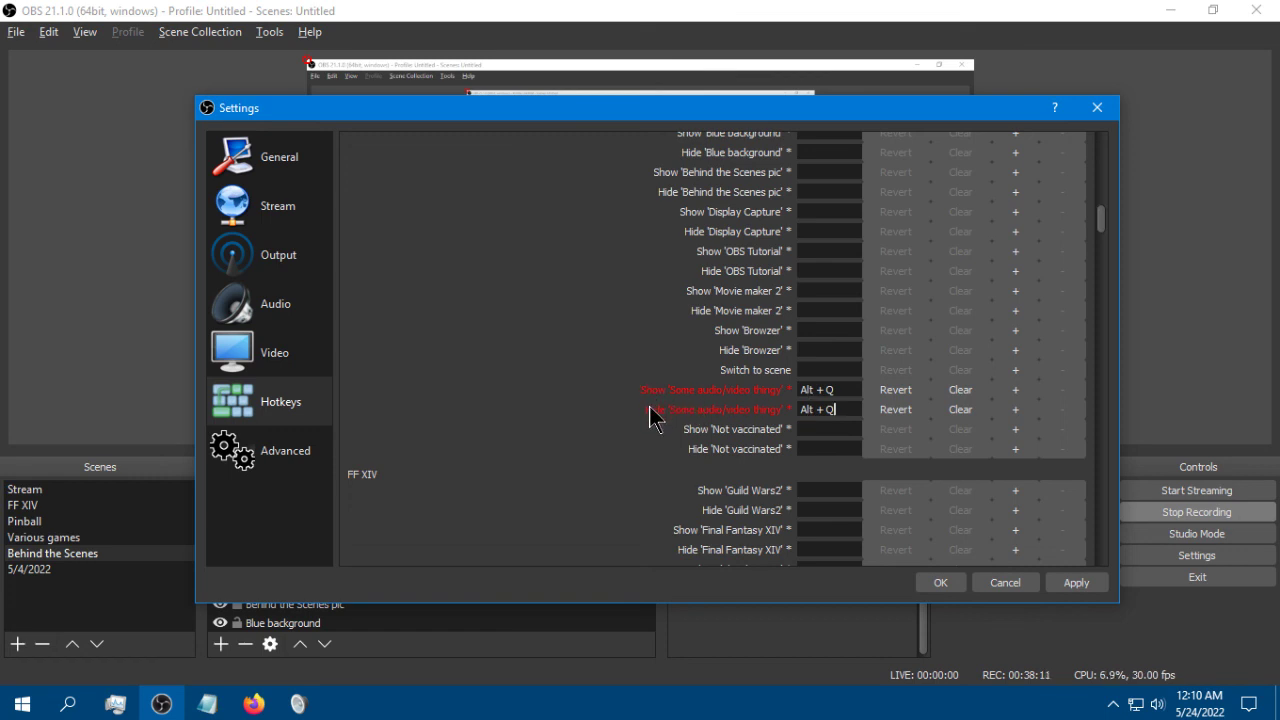
Assign Alt + Q to both showing and hiding Not vaccinated, then apply and accept the settings
click(842, 430)
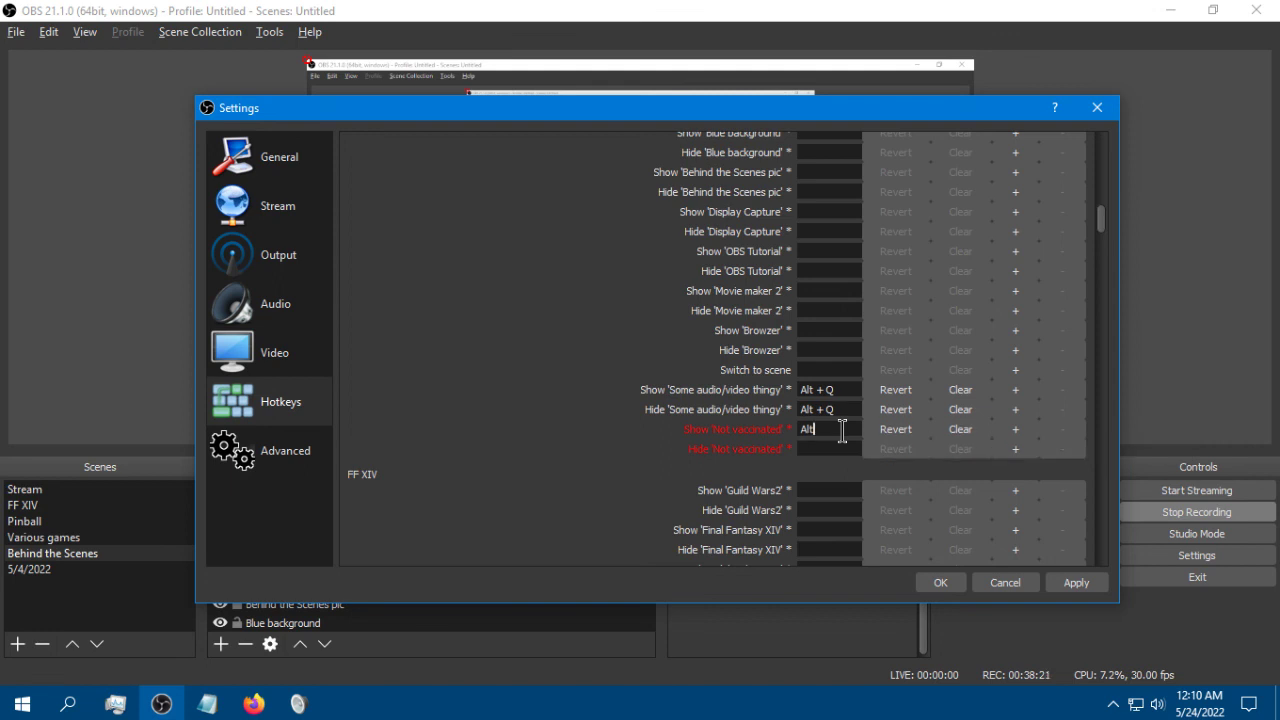
key(alt+q)
click(838, 449)
key(alt+q)
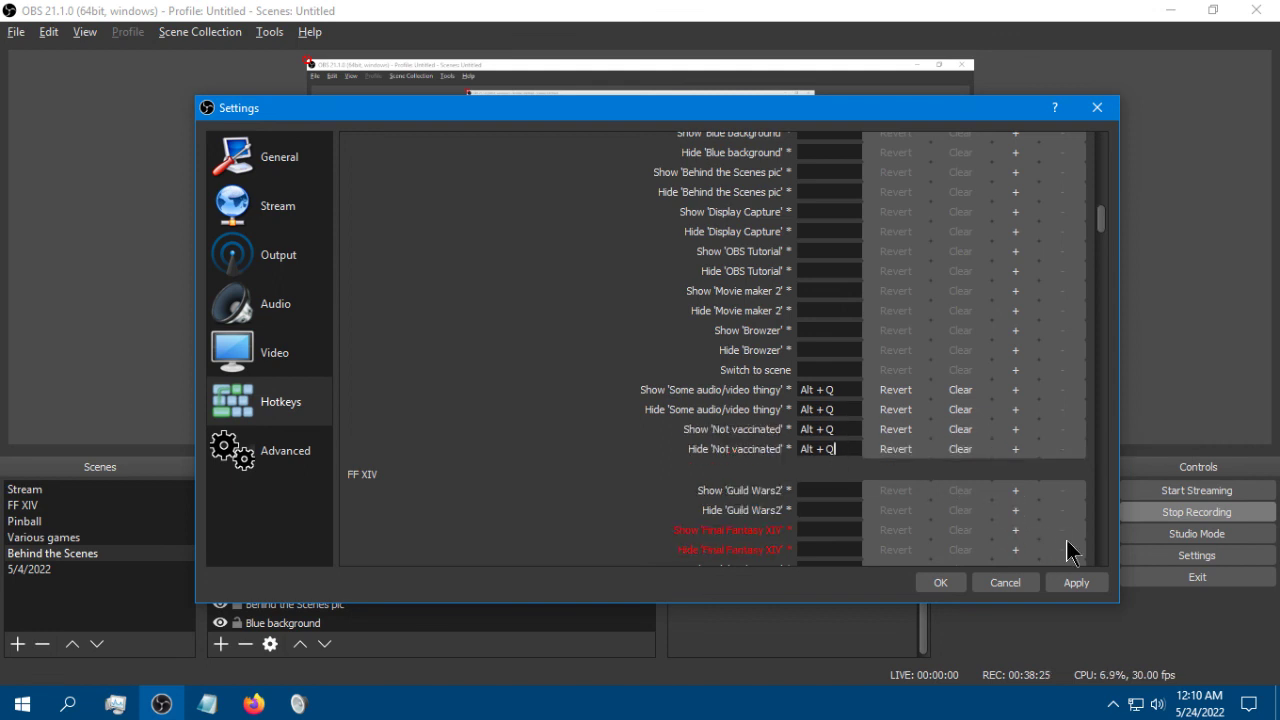
click(1074, 583)
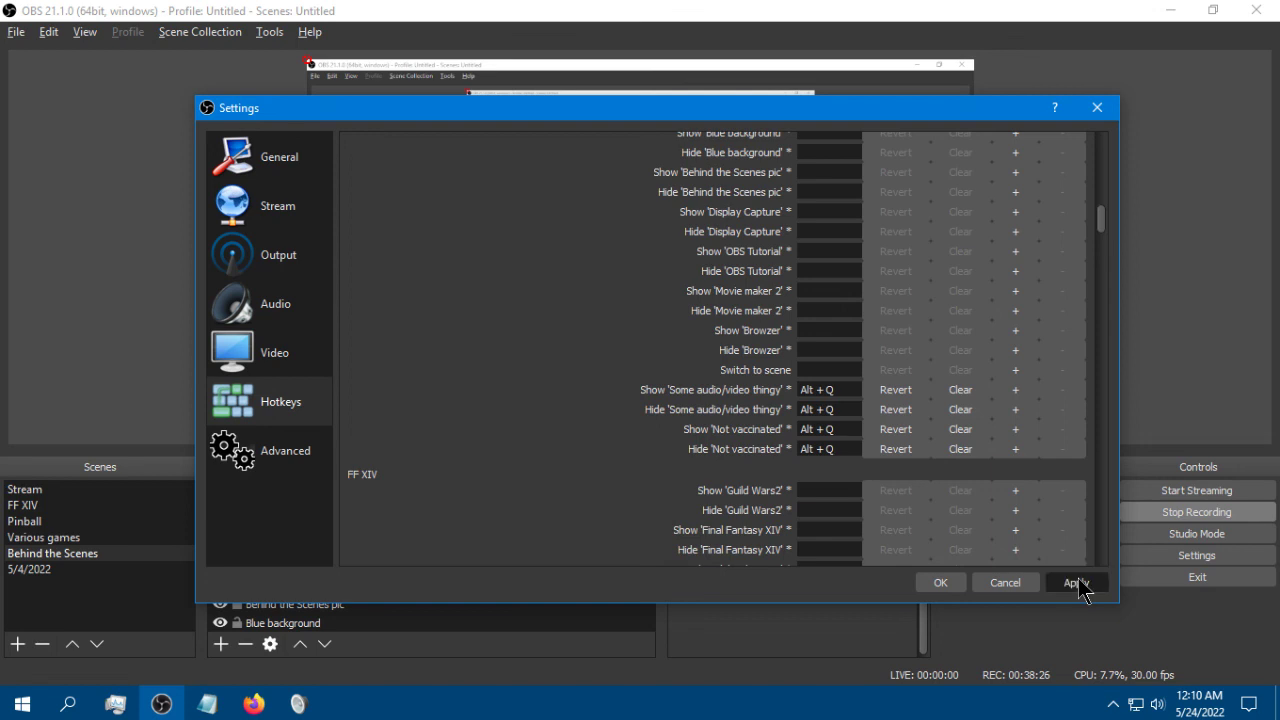
click(938, 584)
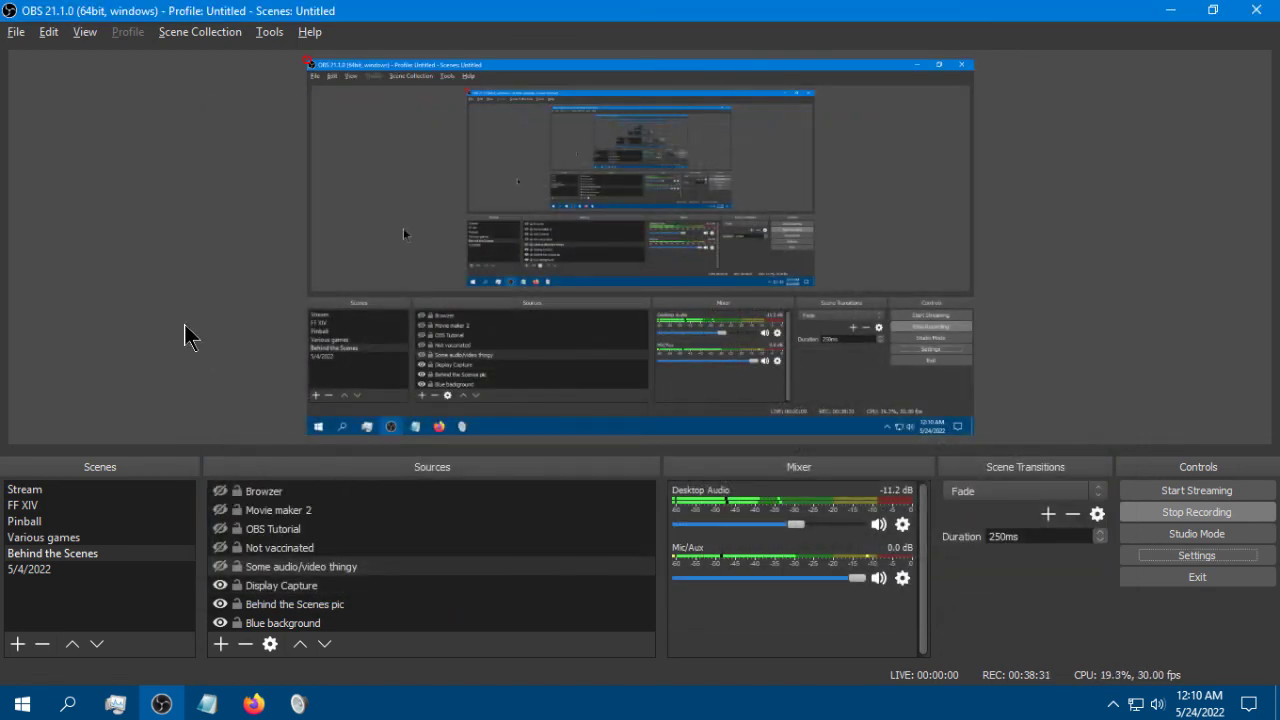
Test the shared toggle hotkey by repeatedly showing and hiding Not vaccinated and Some audio/video thingy together
key(F1)
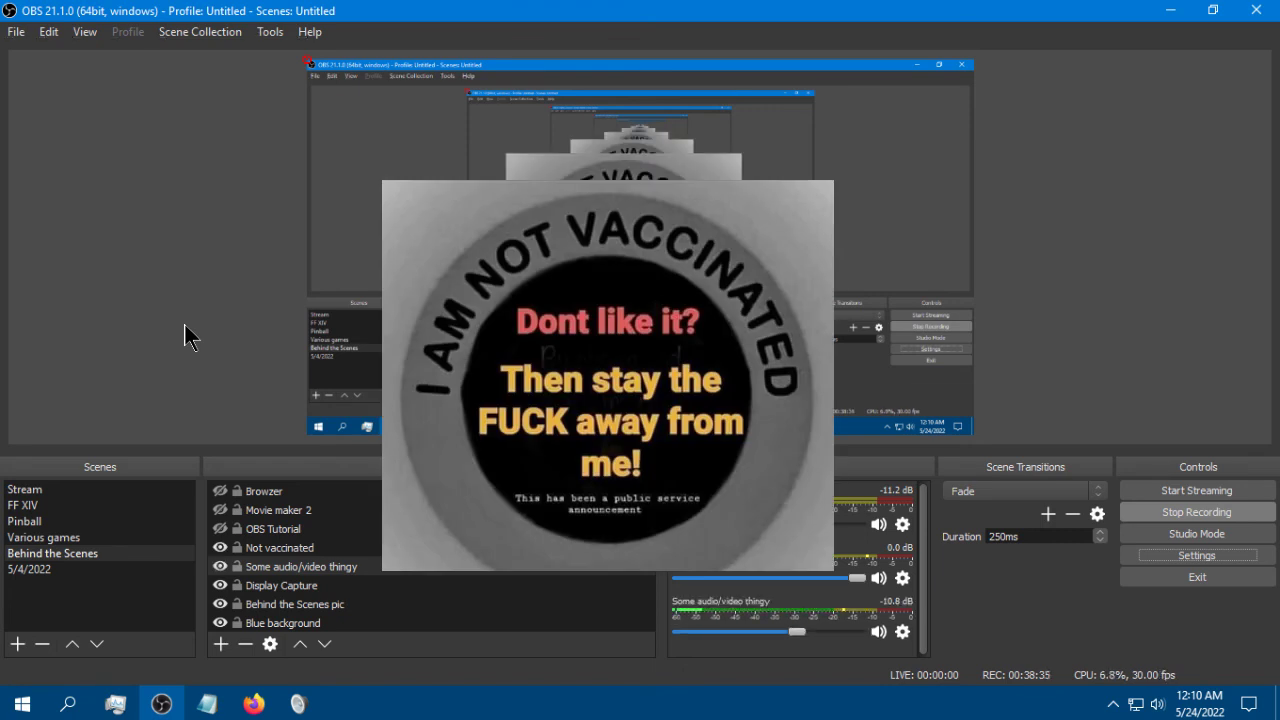
key(F2)
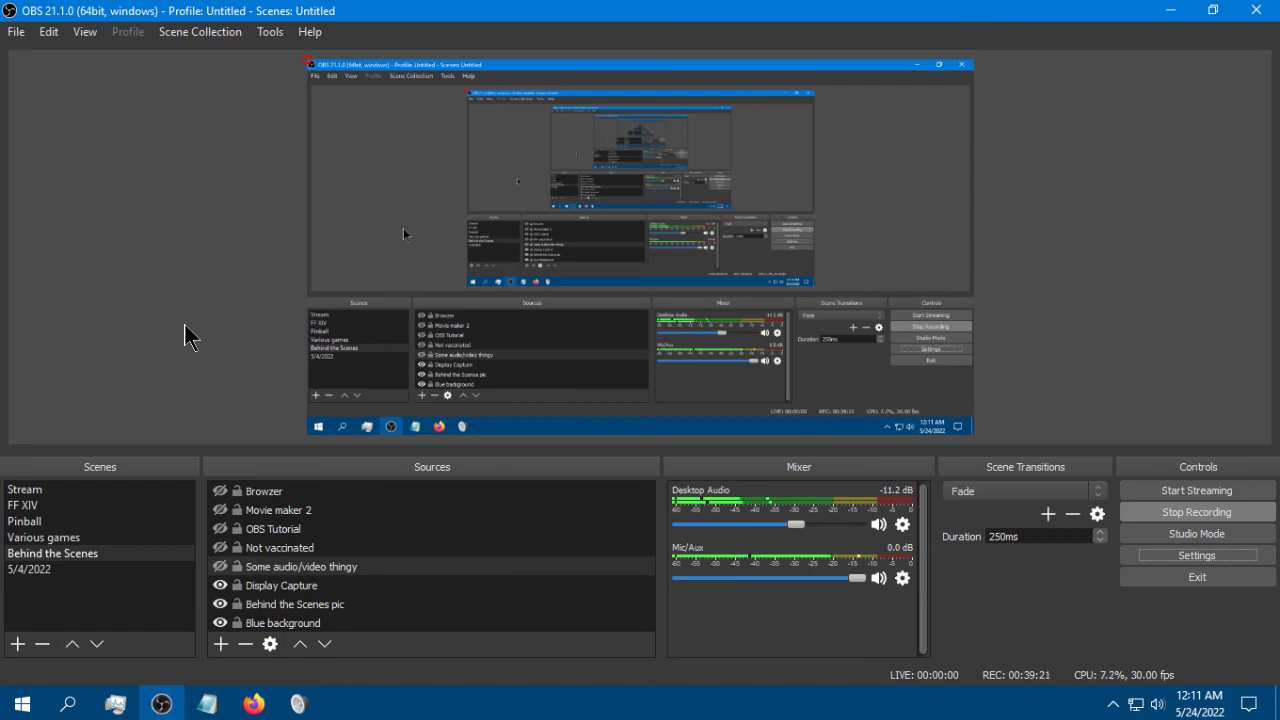
key(F1)
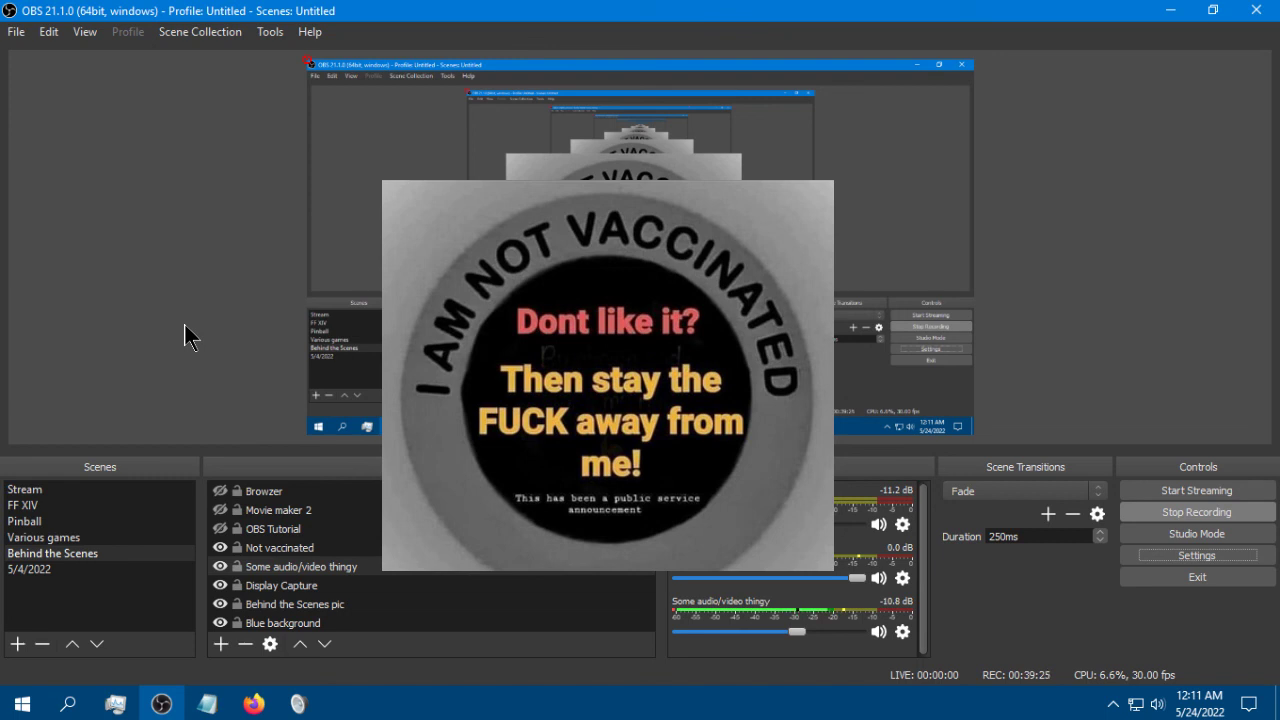
key(alt+F1)
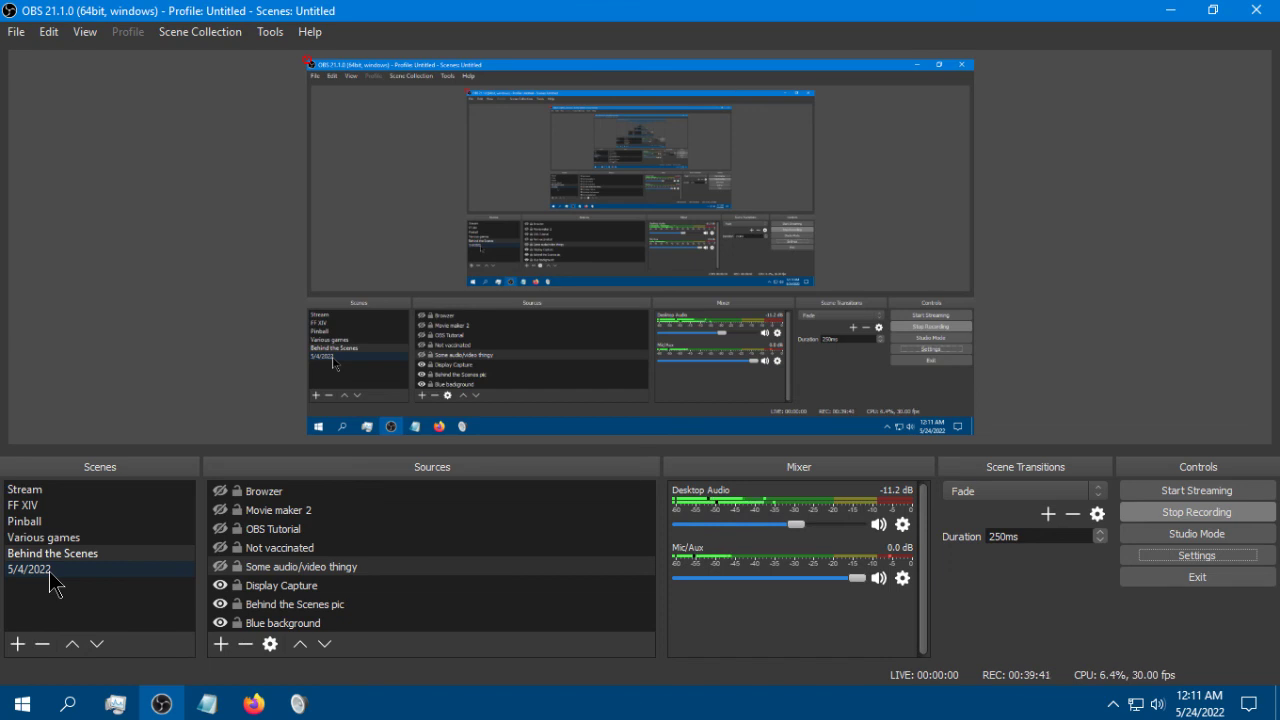
key(alt+1)
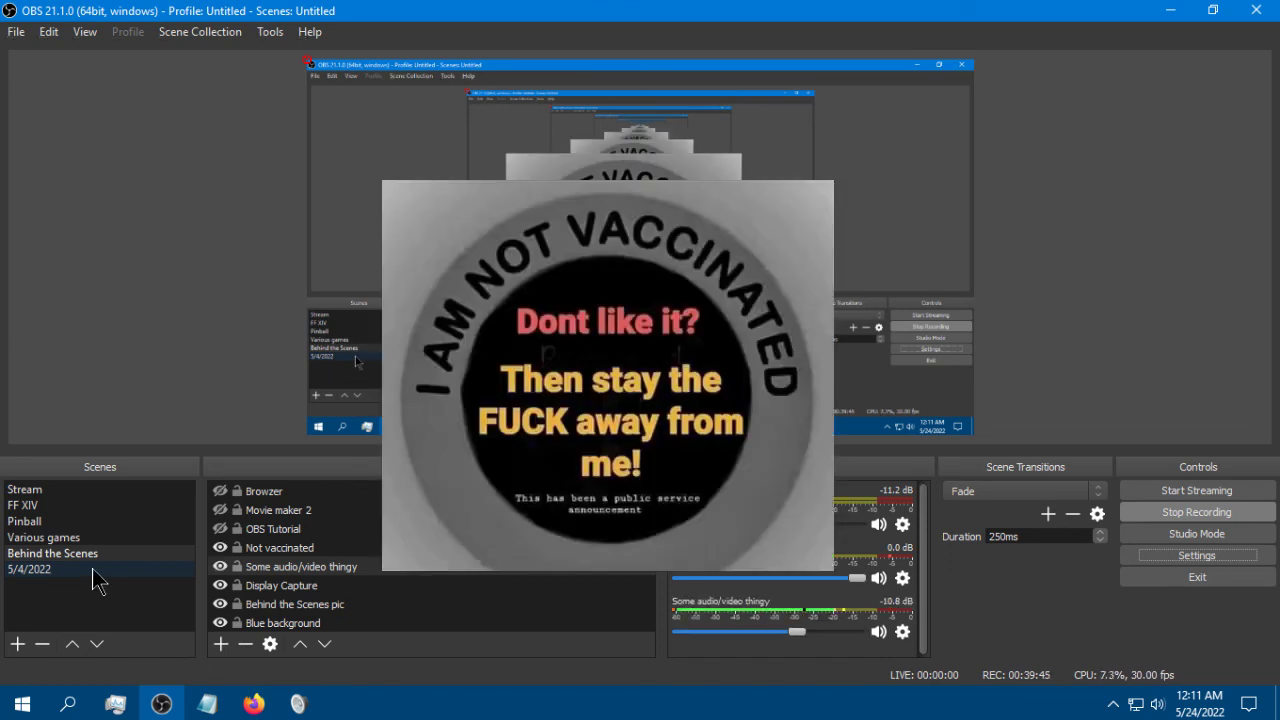
key(alt+2)
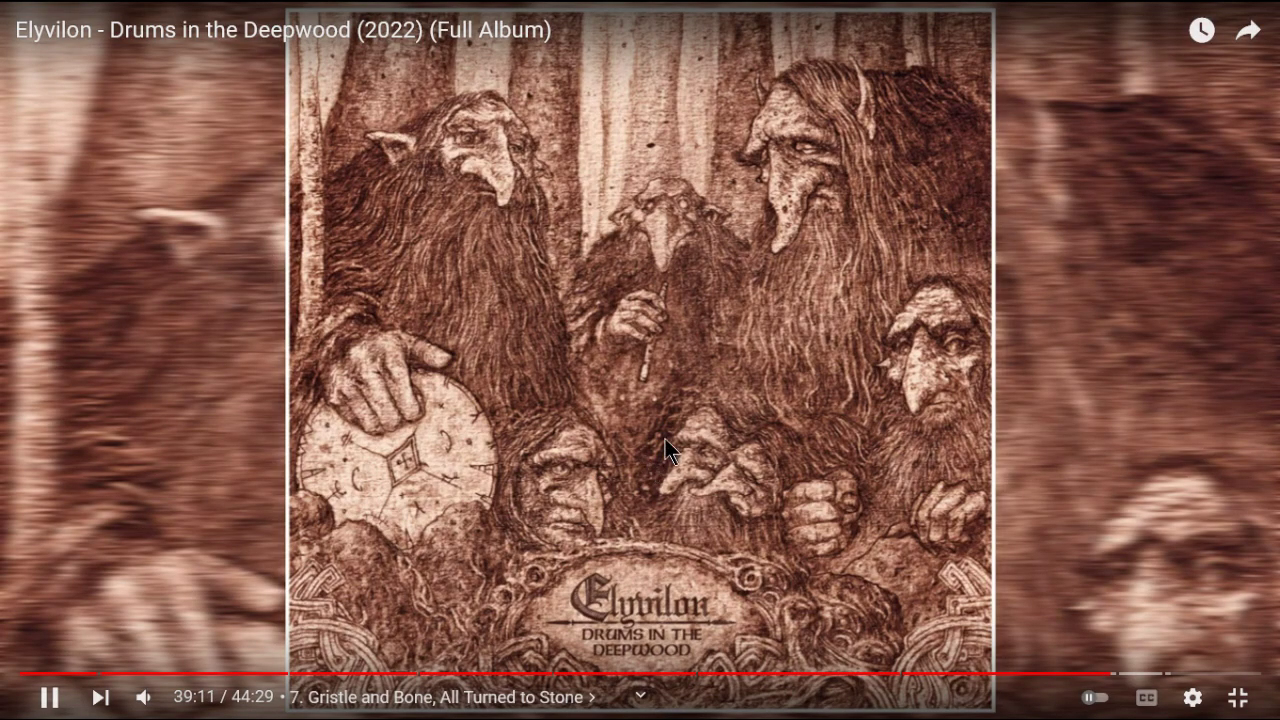
Switch to the full-screen Elyvilon - Drums in the Deepwood album video in the browser and pause it
click(655, 320)
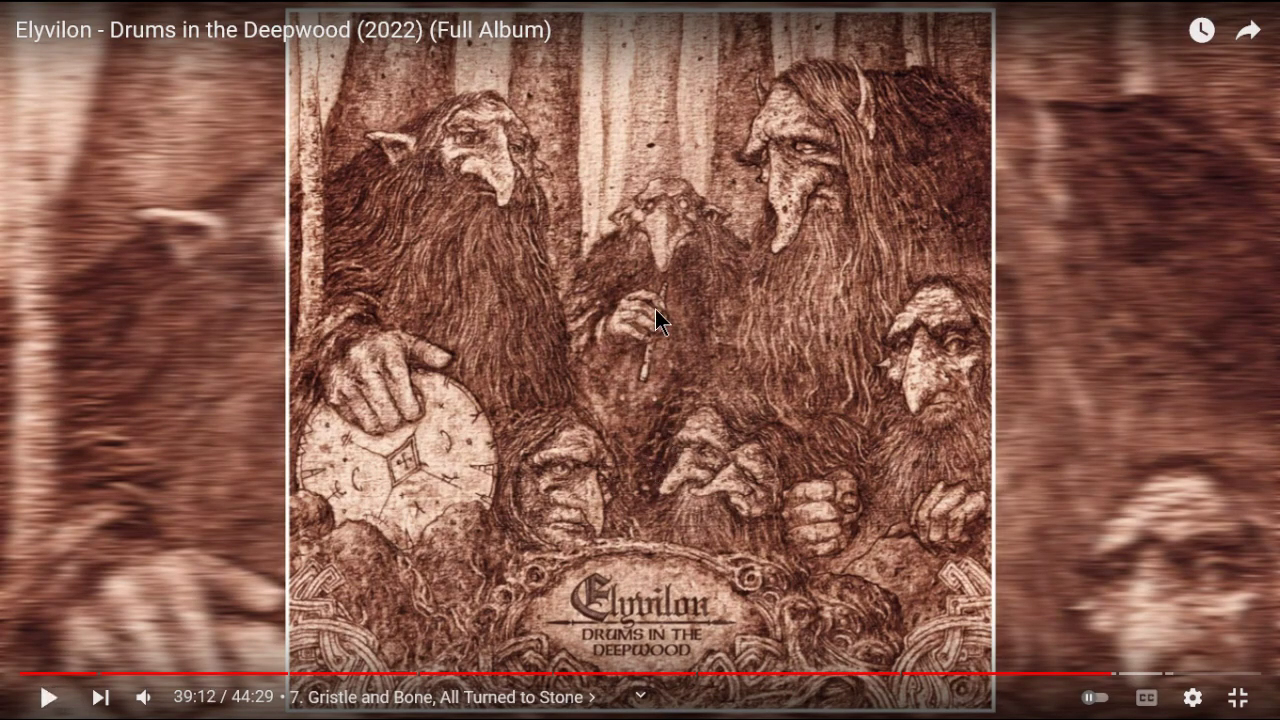